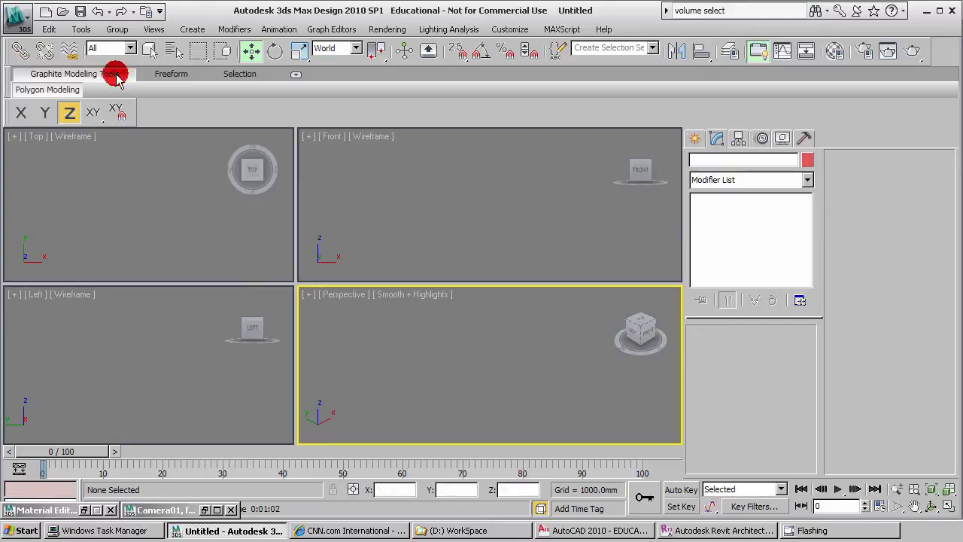
# Open recent med-Villa-Lighting-Start.max, keeping 'Rescale the File Objects' to millimetres.
pyautogui.click(15, 22)
pyautogui.moveTo(51, 116)
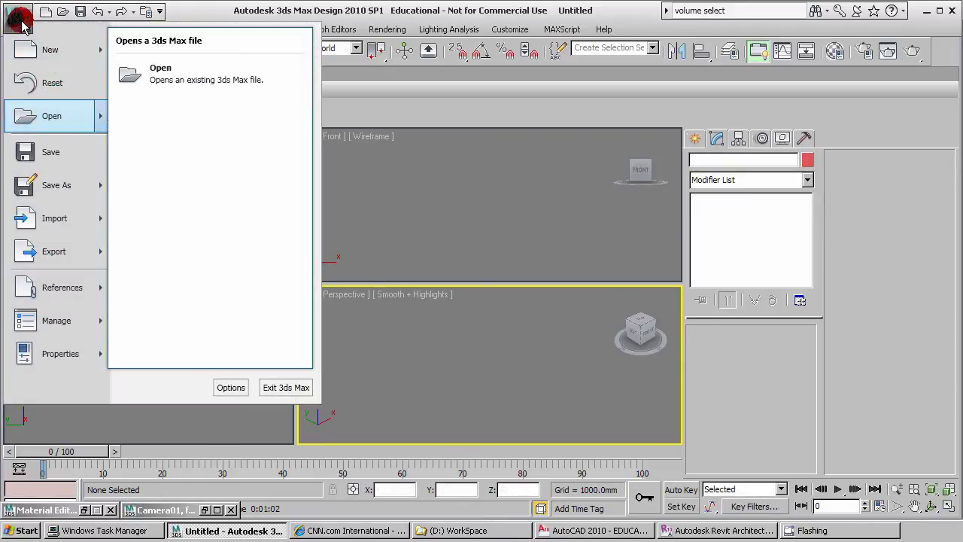
pyautogui.click(181, 107)
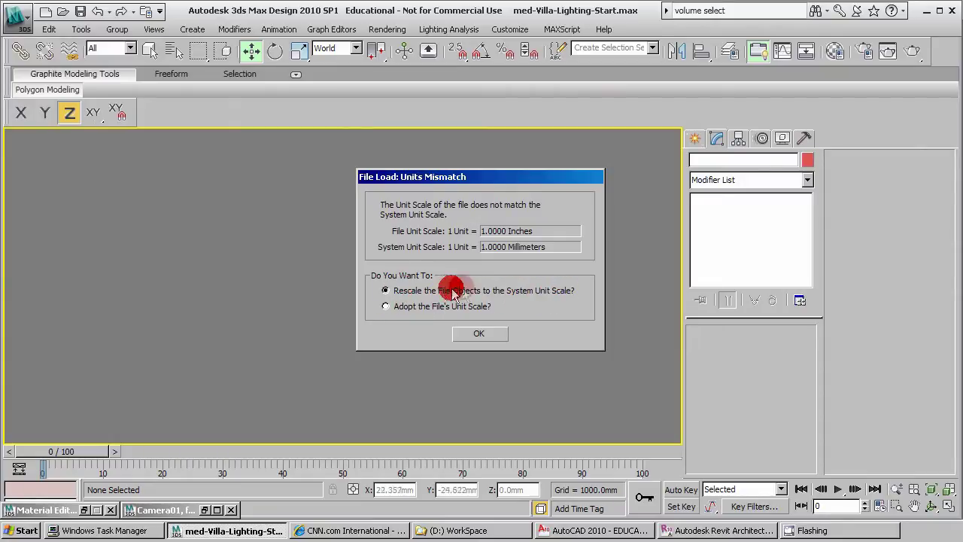
pyautogui.moveTo(493, 340); pyautogui.dragTo(498, 268)
pyautogui.click(497, 333)
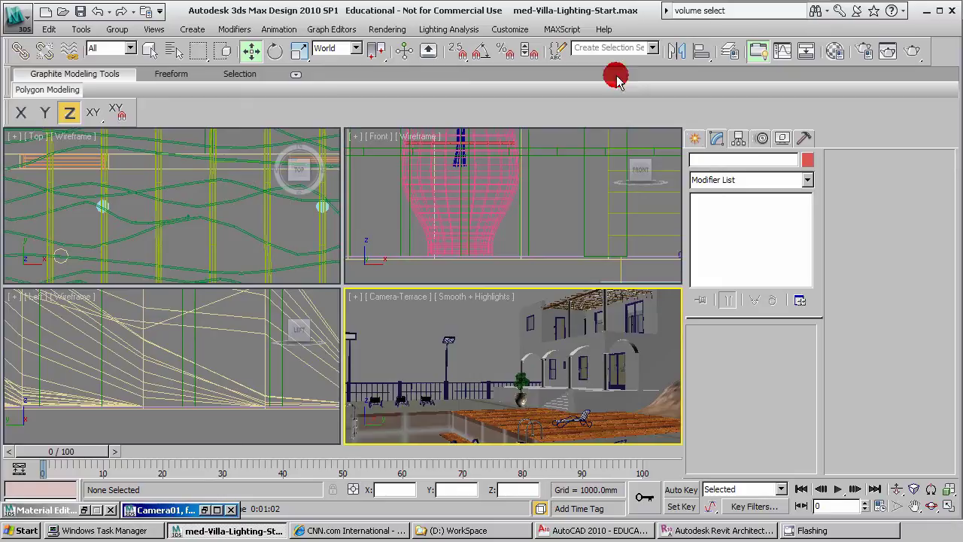
pyautogui.click(604, 30)
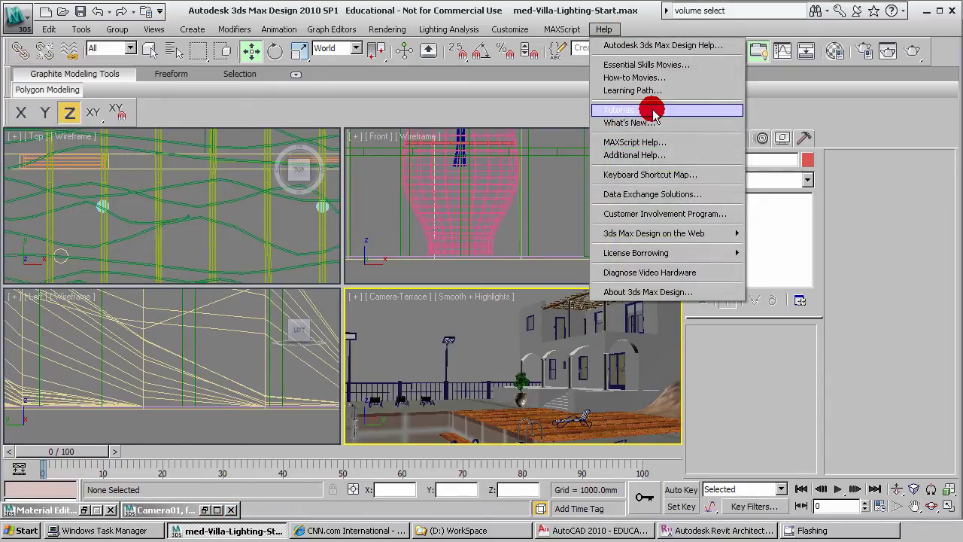
pyautogui.click(651, 109)
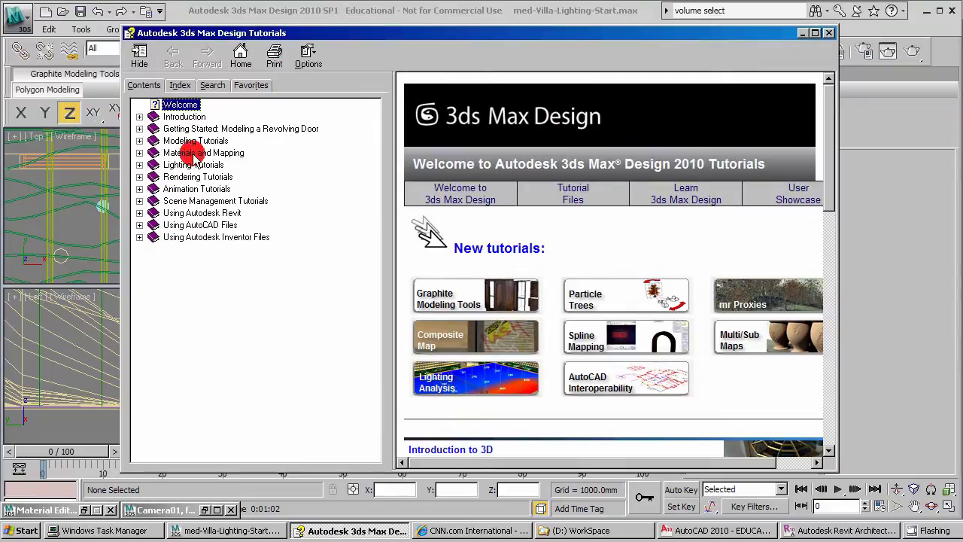
pyautogui.click(162, 166)
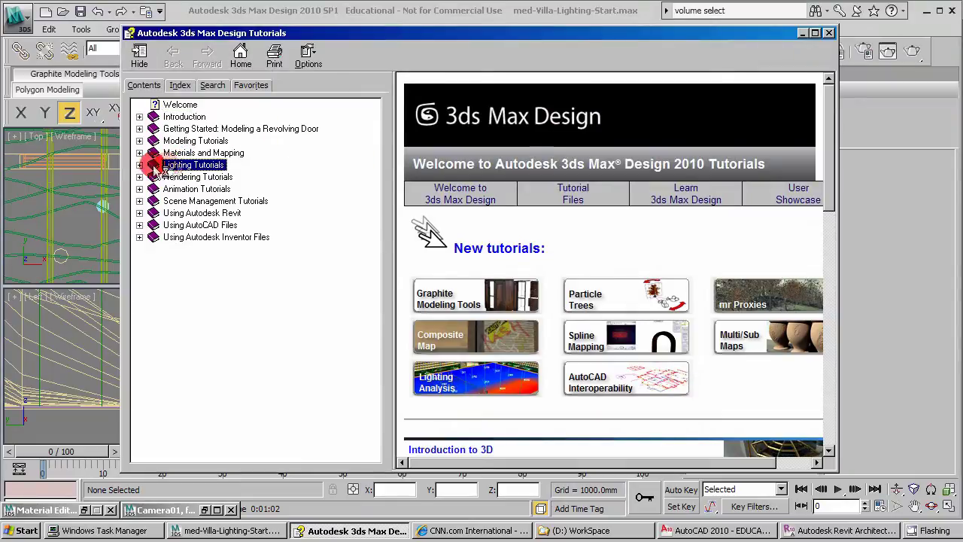
pyautogui.click(204, 198)
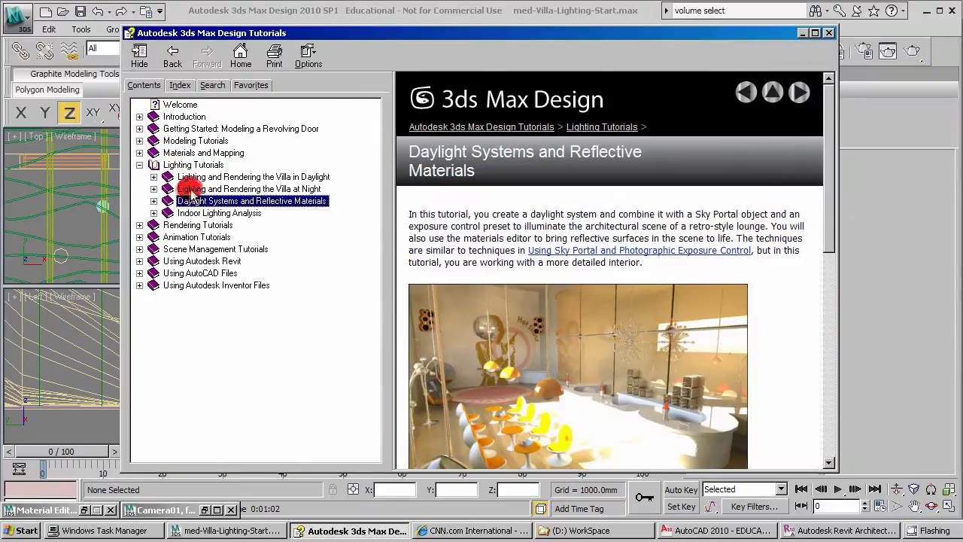
pyautogui.click(192, 189)
pyautogui.click(154, 189)
pyautogui.click(209, 202)
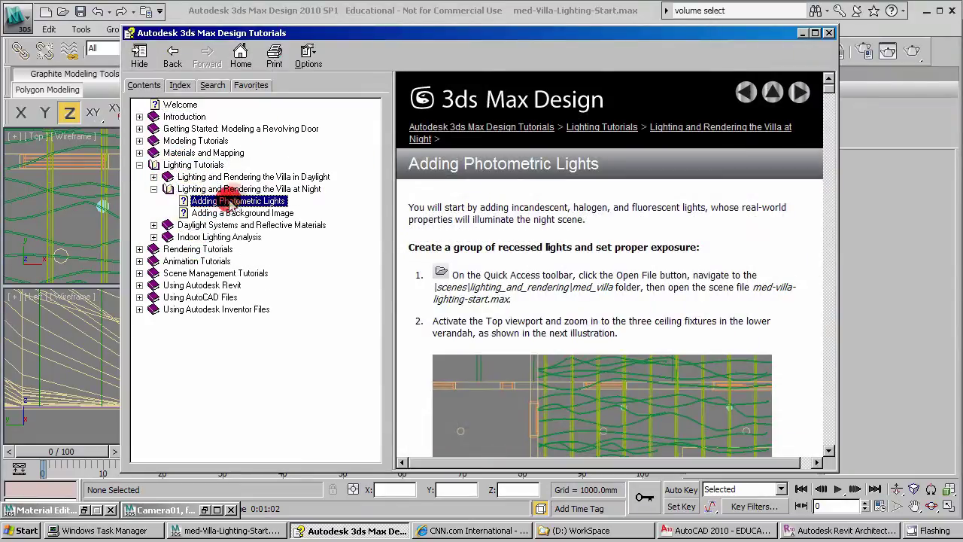
pyautogui.click(226, 188)
pyautogui.click(564, 222)
pyautogui.scroll(-3, 578, 267)
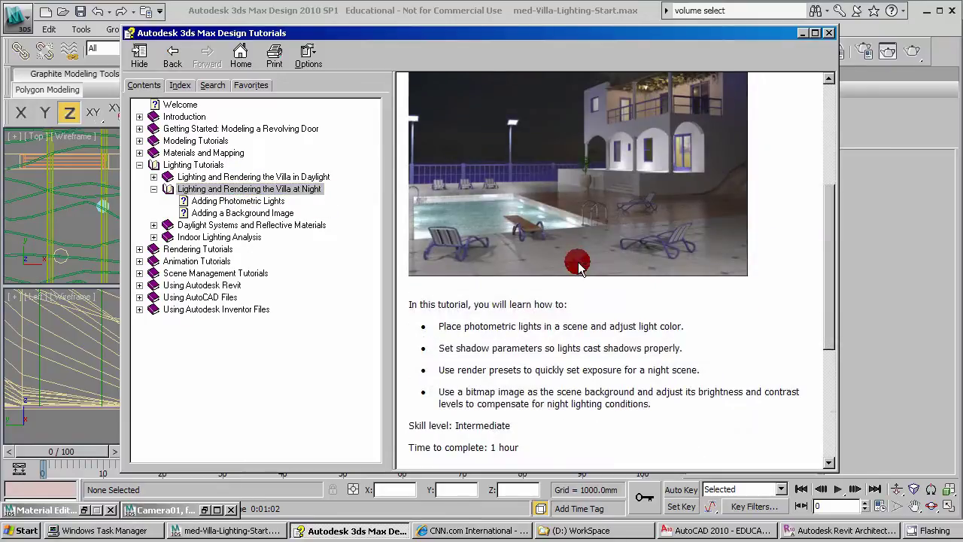
pyautogui.scroll(-5, 578, 267)
pyautogui.click(201, 201)
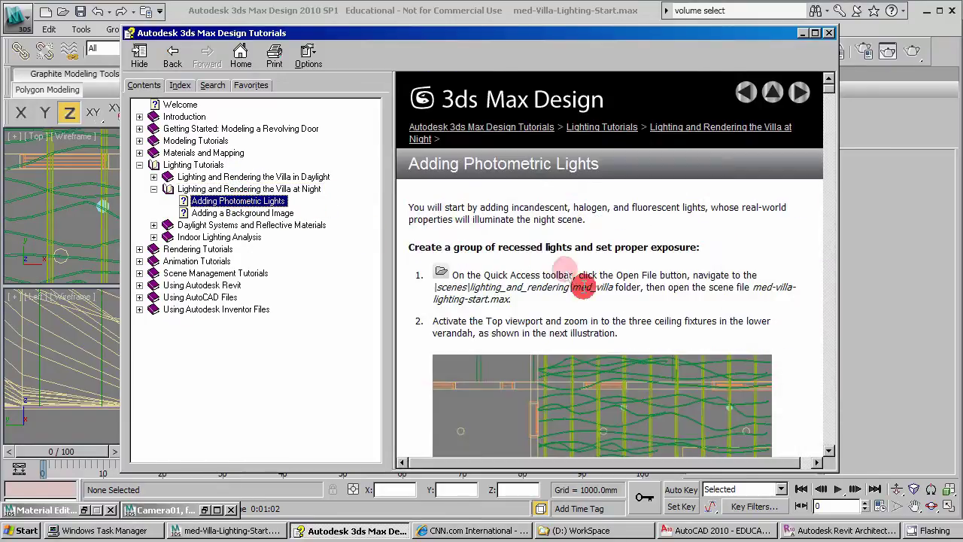
pyautogui.moveTo(752, 287); pyautogui.dragTo(791, 287)
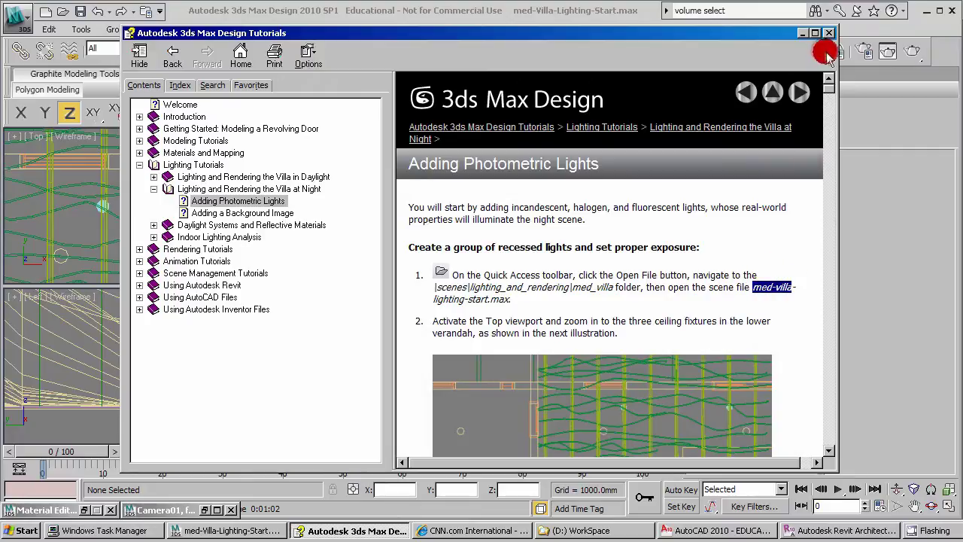
pyautogui.click(803, 33)
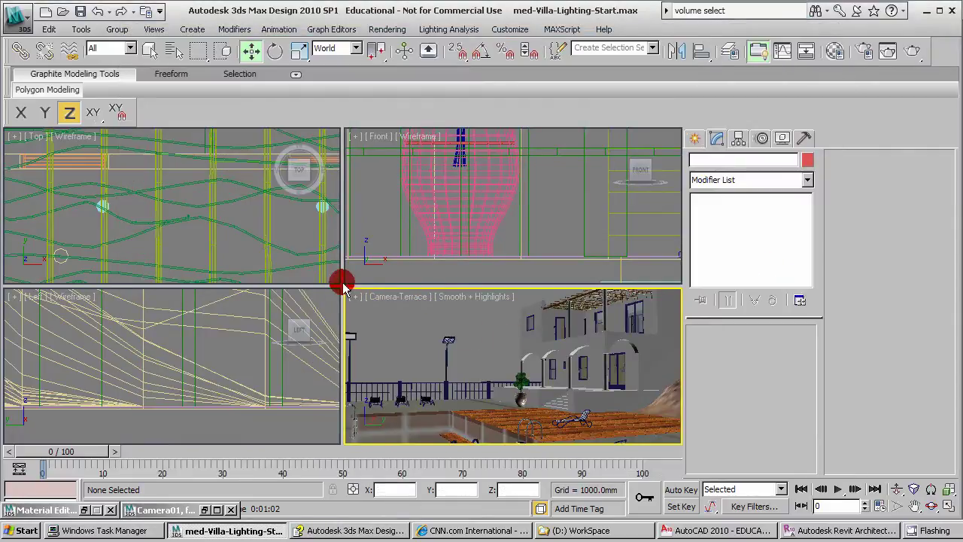
# Maximize the Camera-Terrace viewport and switch it to a Perspective view.
pyautogui.click(950, 508)
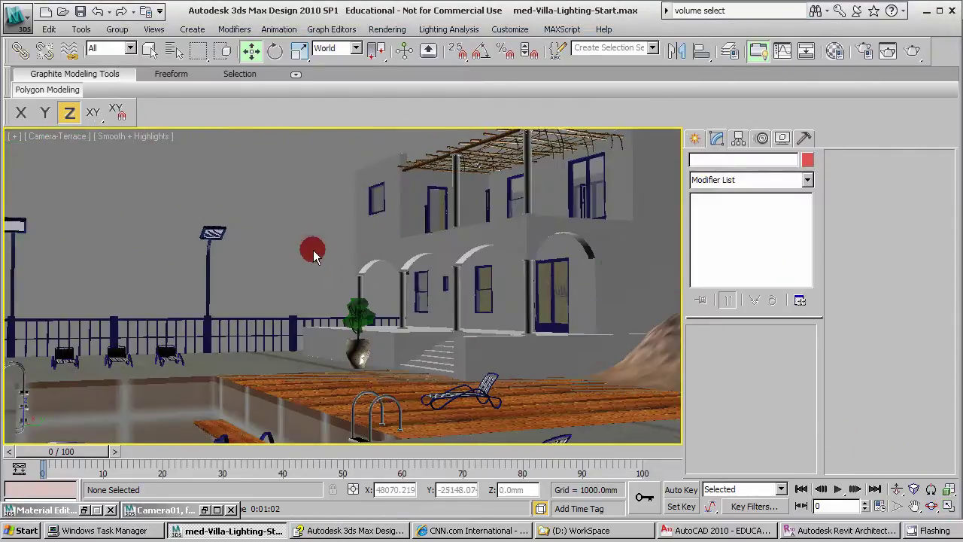
pyautogui.click(68, 135)
pyautogui.click(90, 185)
# Zoom and orbit the Perspective view to frame the whole villa site from above.
pyautogui.moveTo(311, 292)
pyautogui.keyDown('alt'); pyautogui.mouseDown(button='middle')
pyautogui.moveTo(418, 319)
pyautogui.moveTo(389, 307)
pyautogui.moveTo(489, 307)
pyautogui.moveTo(331, 320)
pyautogui.moveTo(368, 344)
pyautogui.moveTo(365, 314)
pyautogui.mouseUp(button='middle'); pyautogui.keyUp('alt')
pyautogui.scroll(-5, 436, 321)
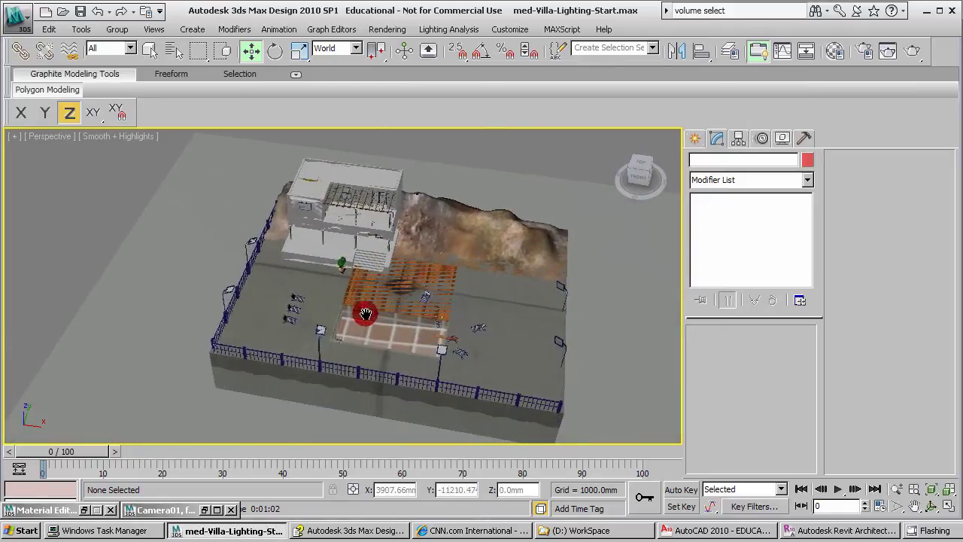
pyautogui.scroll(2, 369, 313)
pyautogui.scroll(2, 346, 304)
pyautogui.click(941, 505)
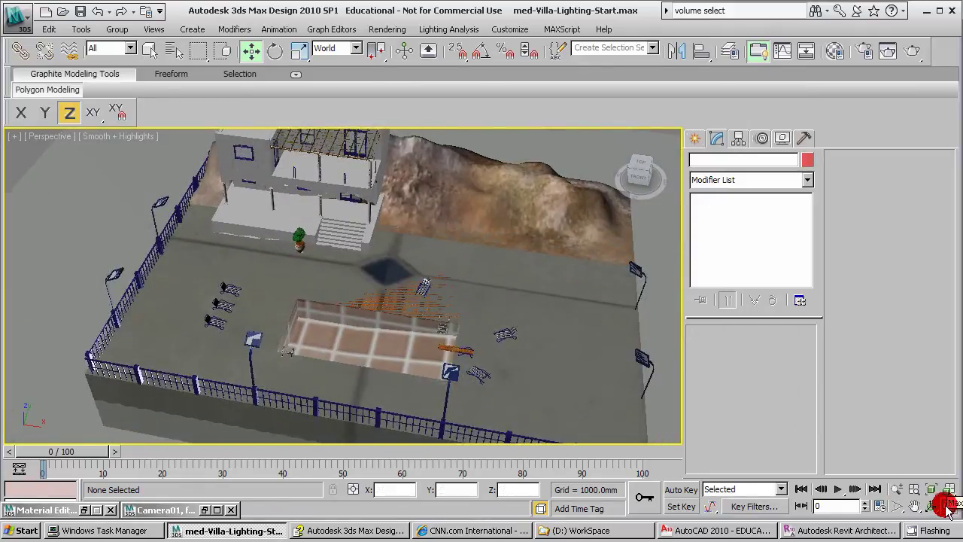
pyautogui.moveTo(498, 266); pyautogui.dragTo(482, 242)
# Export the entire scene as an AutoCAD 2010 DWG named testettest in D:\WorkSpace.
pyautogui.click(35, 34)
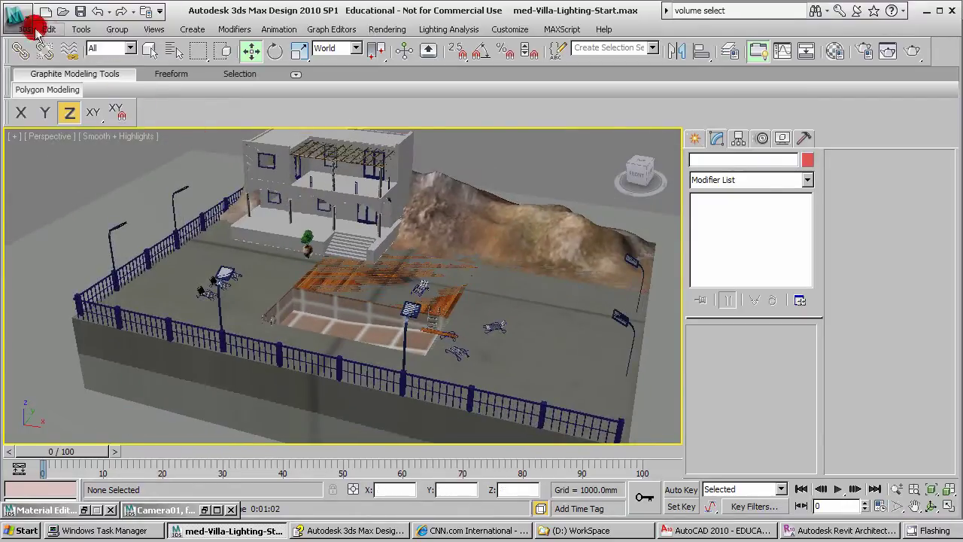
pyautogui.click(36, 34)
pyautogui.click(51, 252)
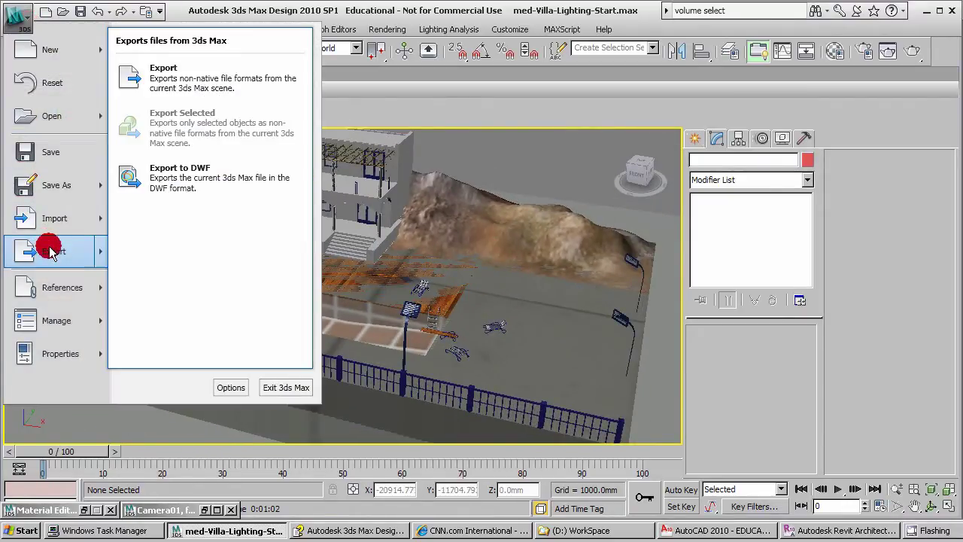
pyautogui.click(163, 79)
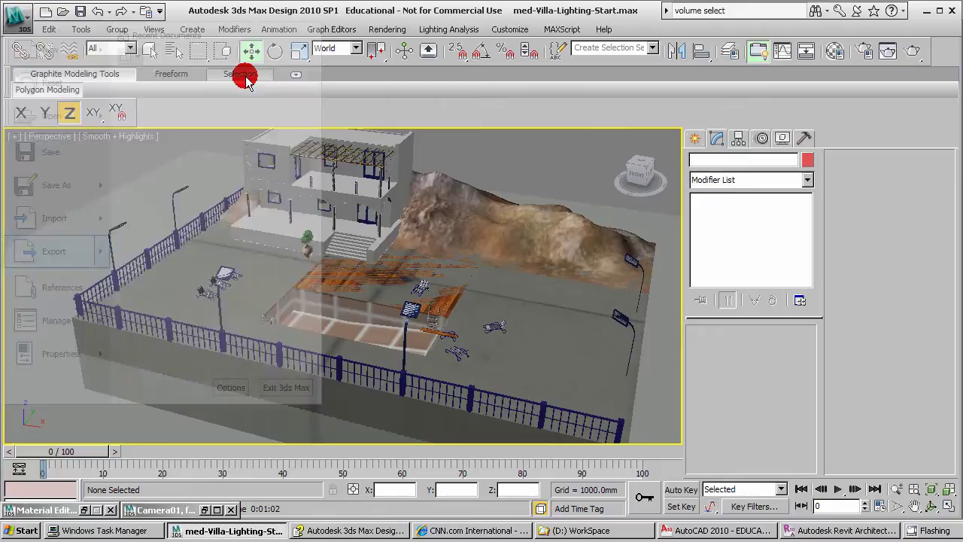
pyautogui.moveTo(357, 15); pyautogui.dragTo(419, 20)
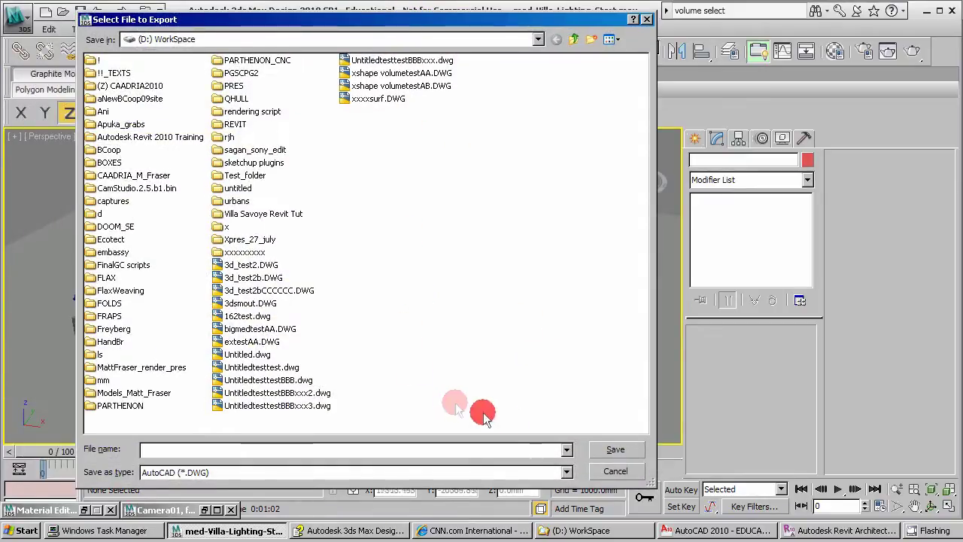
pyautogui.write('testettest')
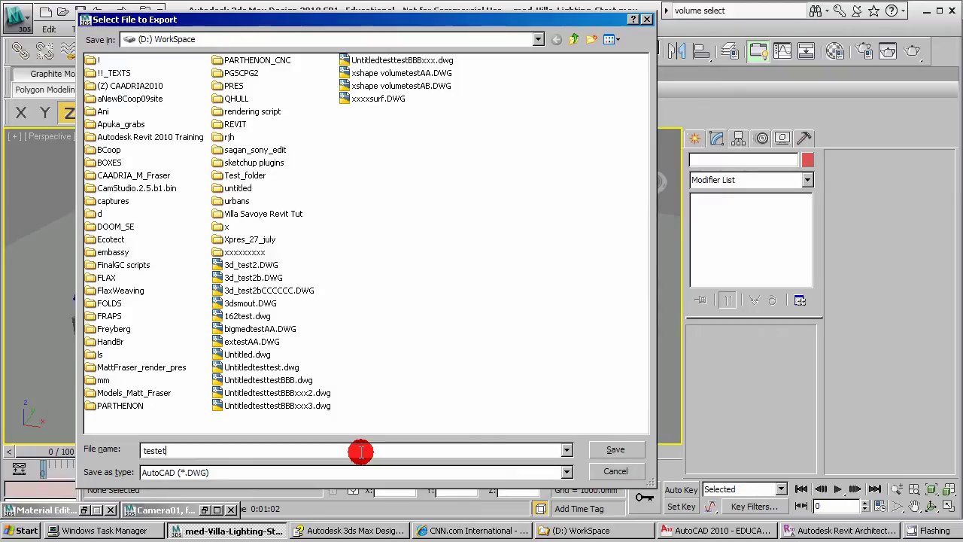
pyautogui.click(617, 450)
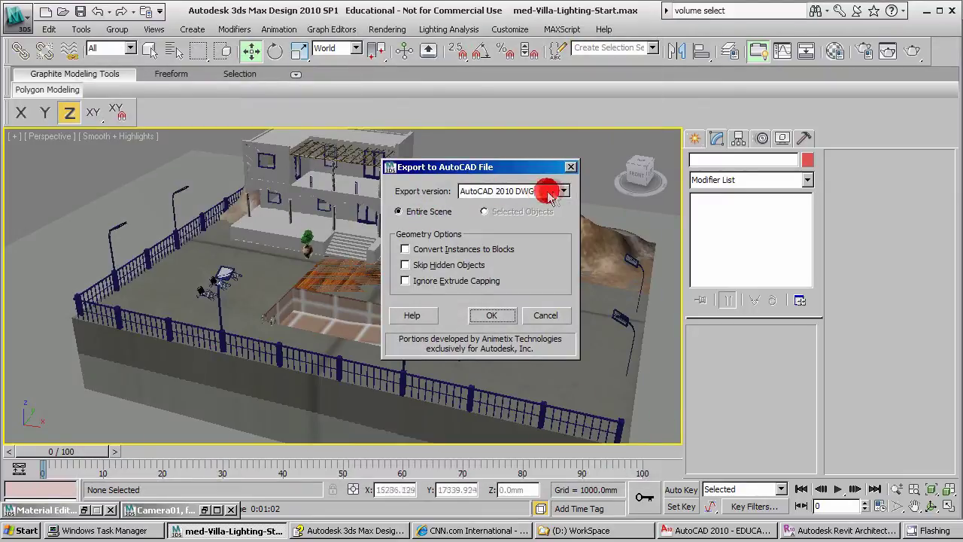
pyautogui.click(501, 316)
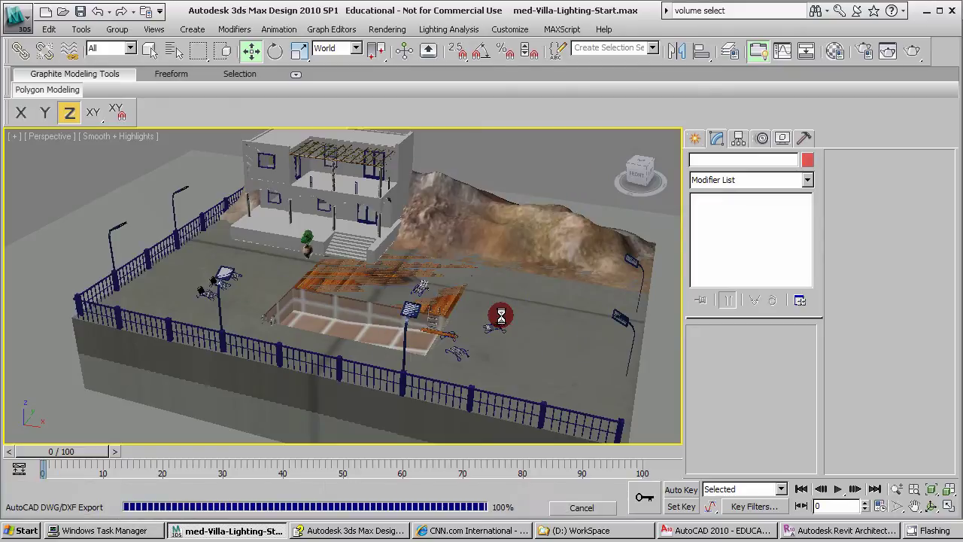
pyautogui.moveTo(350, 308)
pyautogui.keyDown('alt'); pyautogui.mouseDown(button='middle')
pyautogui.moveTo(451, 301)
pyautogui.moveTo(429, 306)
pyautogui.mouseUp(button='middle'); pyautogui.keyUp('alt')
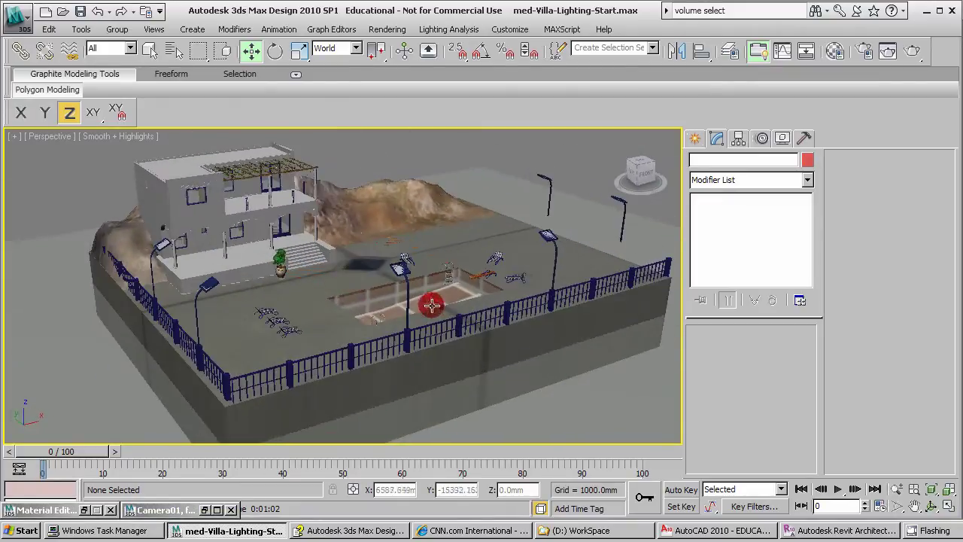
# In AutoCAD, open testettest.DWG, the newest drawing after sorting by Date Modified.
pyautogui.click(728, 532)
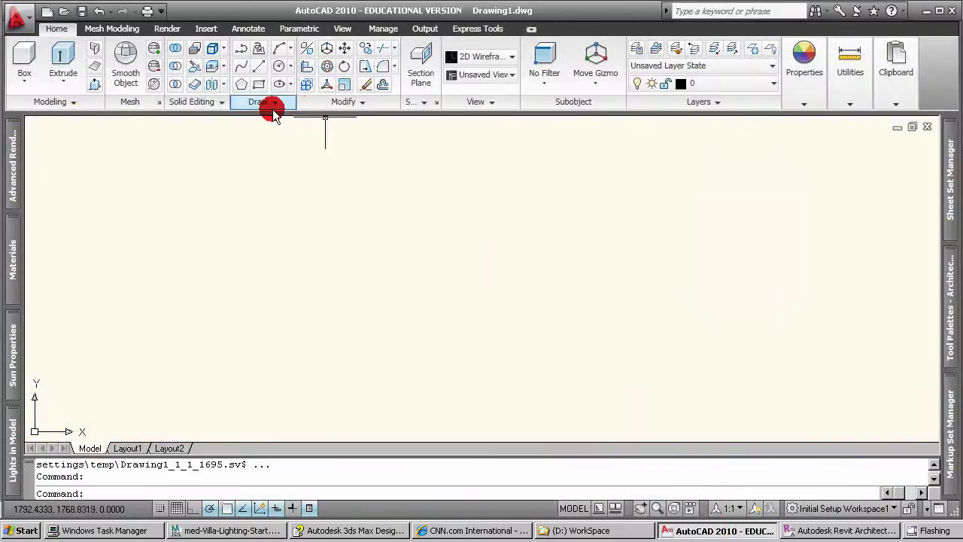
pyautogui.click(17, 18)
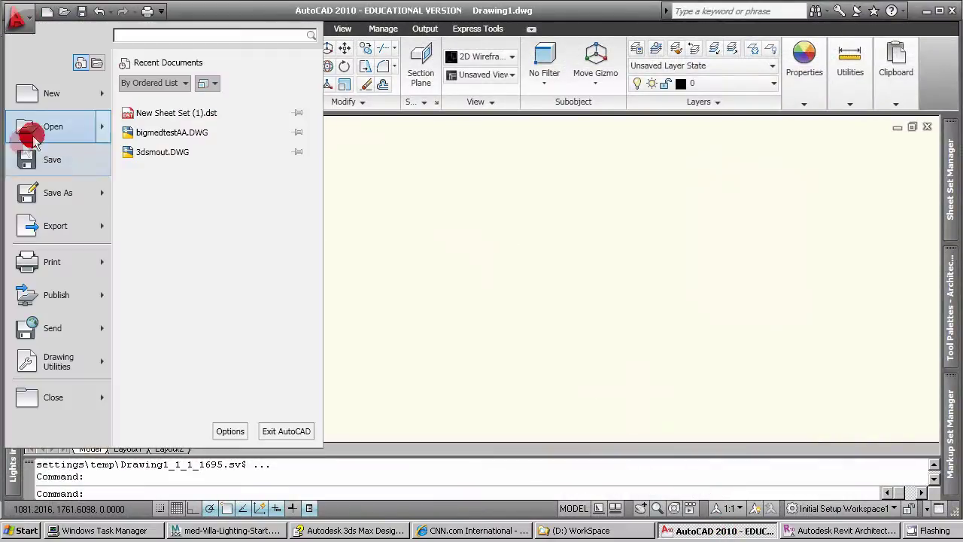
pyautogui.click(33, 132)
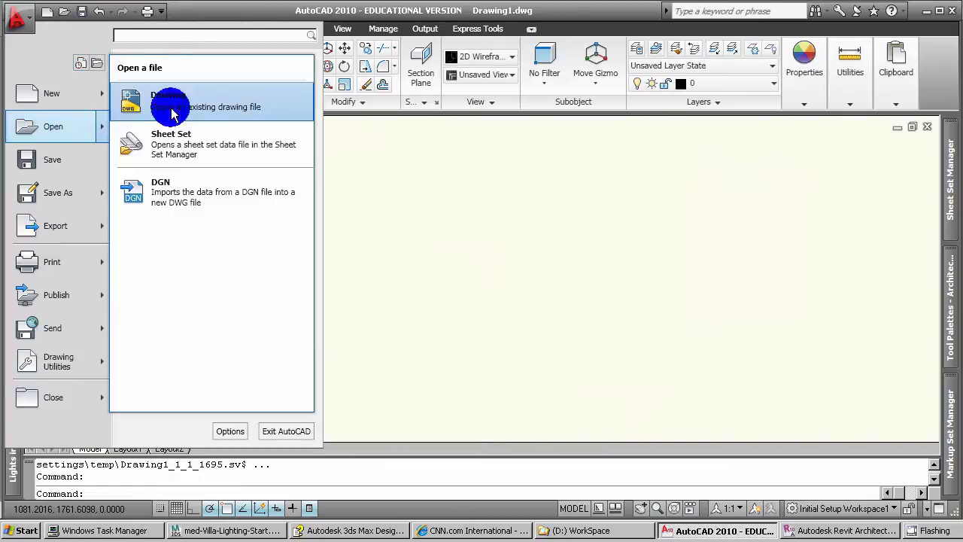
pyautogui.click(139, 100)
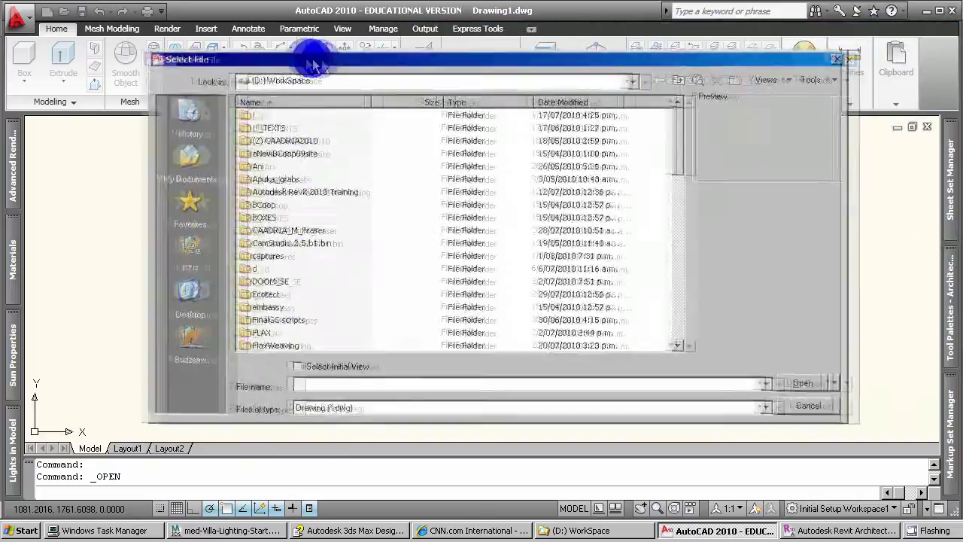
pyautogui.click(585, 106)
pyautogui.click(555, 106)
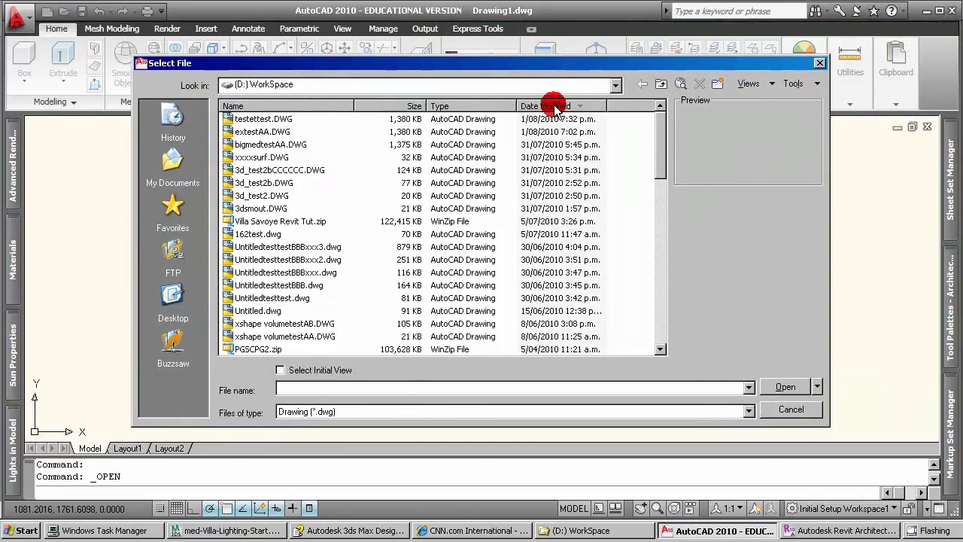
pyautogui.click(263, 119)
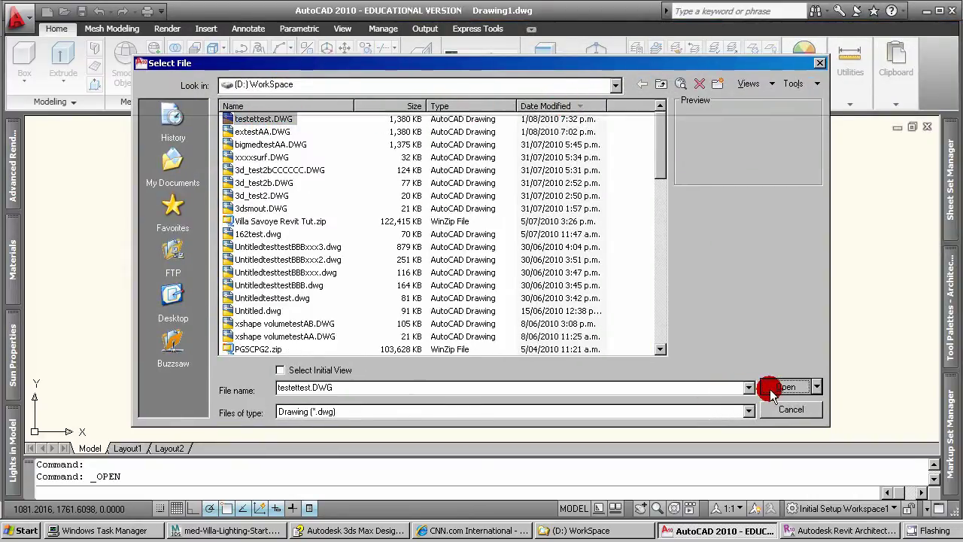
pyautogui.click(771, 391)
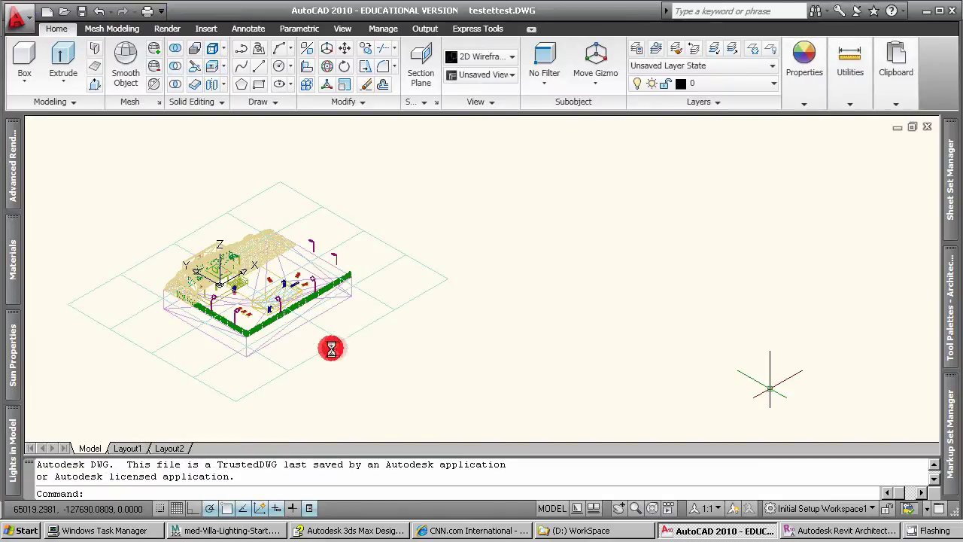
# Switch the villa drawing to the Top preset view and zoom and pan to frame the plan.
pyautogui.moveTo(374, 310)
pyautogui.mouseDown(button='middle')
pyautogui.moveTo(518, 319)
pyautogui.moveTo(632, 348)
pyautogui.mouseUp(button='middle')
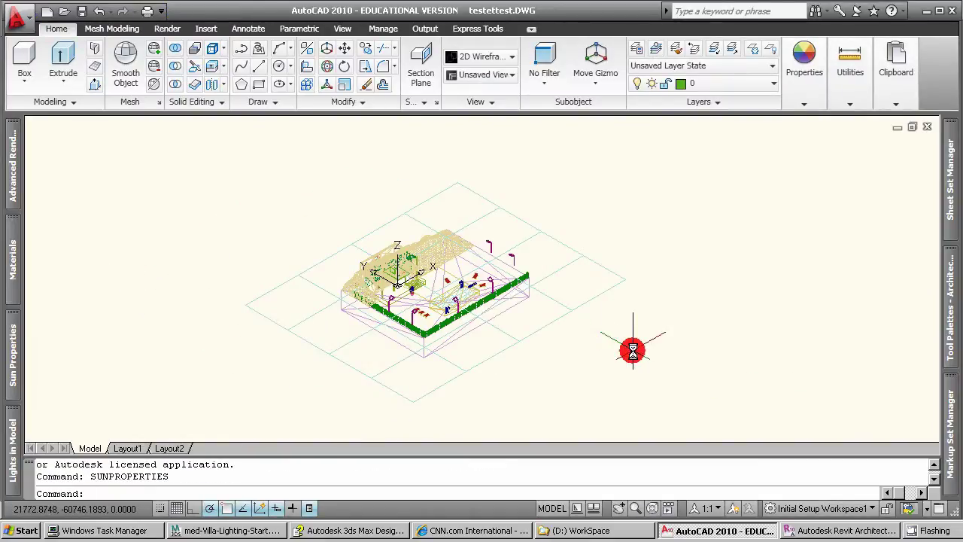
pyautogui.click(342, 30)
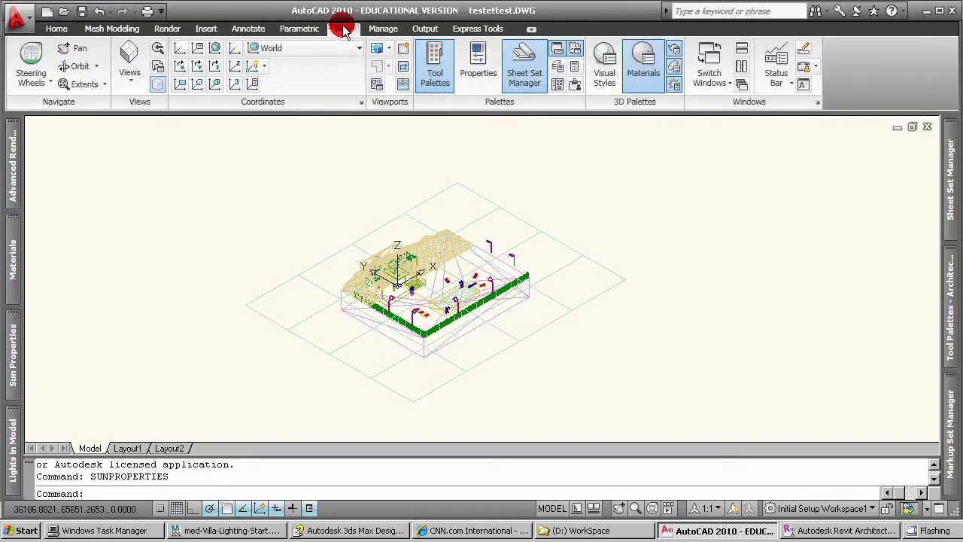
pyautogui.click(120, 75)
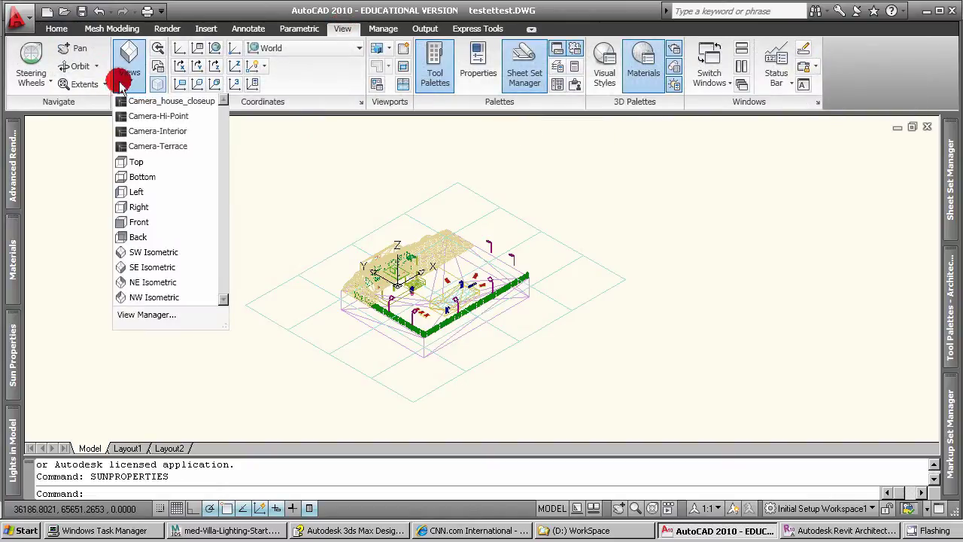
pyautogui.click(147, 166)
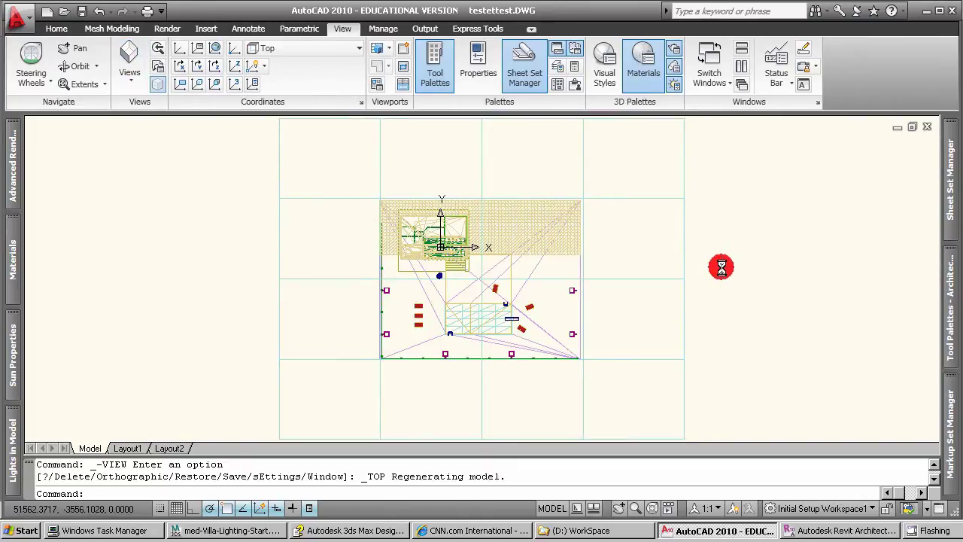
pyautogui.scroll(-1, 721, 267)
pyautogui.scroll(-1, 714, 265)
pyautogui.scroll(-2, 710, 265)
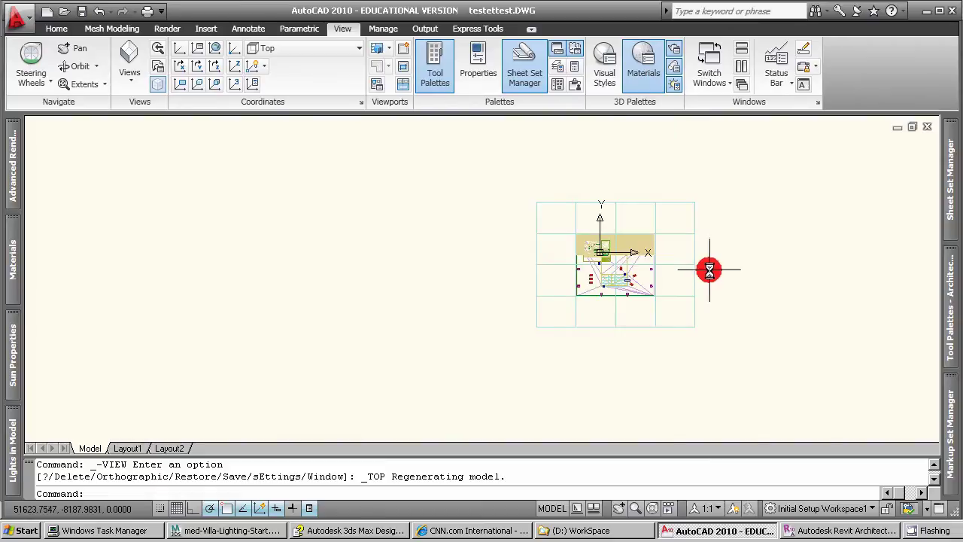
pyautogui.moveTo(709, 269); pyautogui.dragTo(552, 273, button='middle')
pyautogui.scroll(1, 552, 274)
pyautogui.scroll(1, 580, 299)
pyautogui.scroll(1, 573, 299)
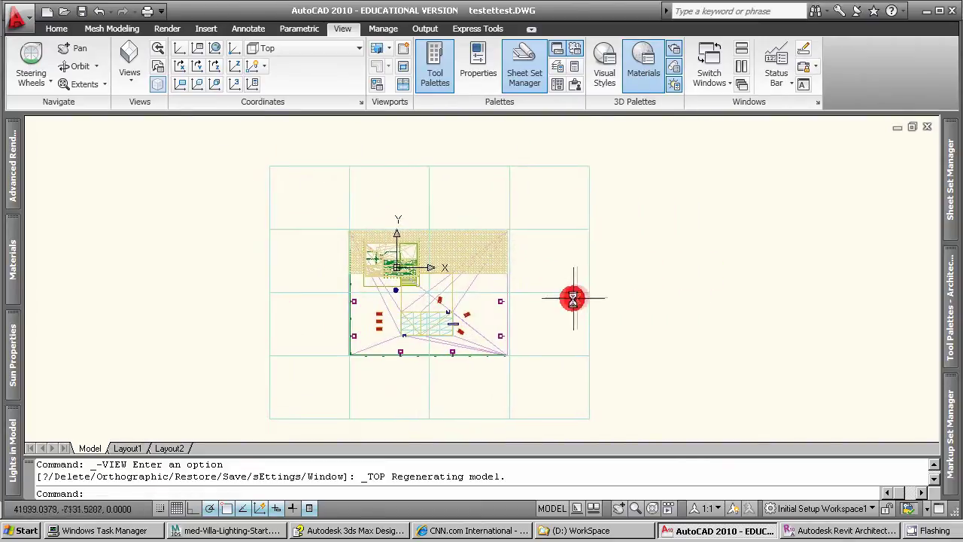
# Start a plot with Adobe PDF as the printer on A3 paper.
pyautogui.click(15, 24)
pyautogui.click(54, 267)
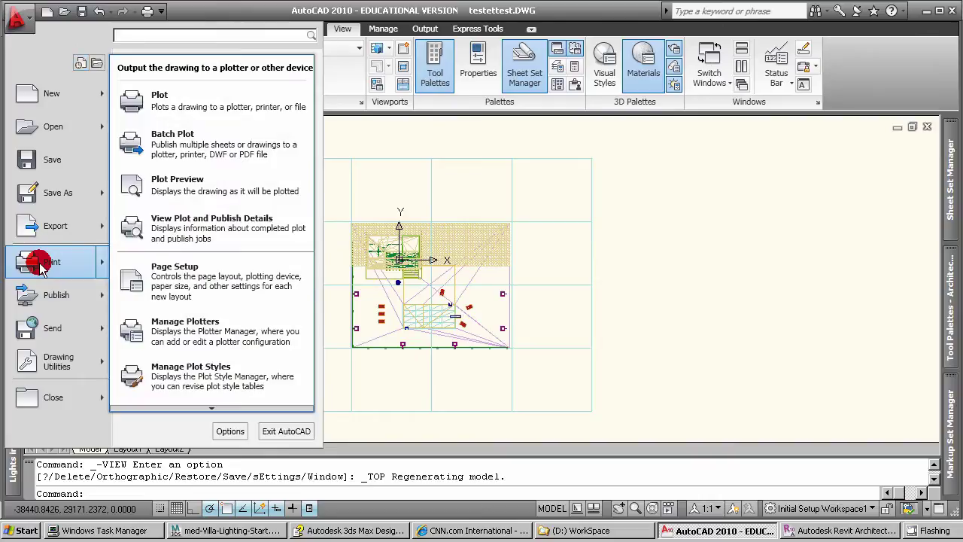
pyautogui.click(40, 266)
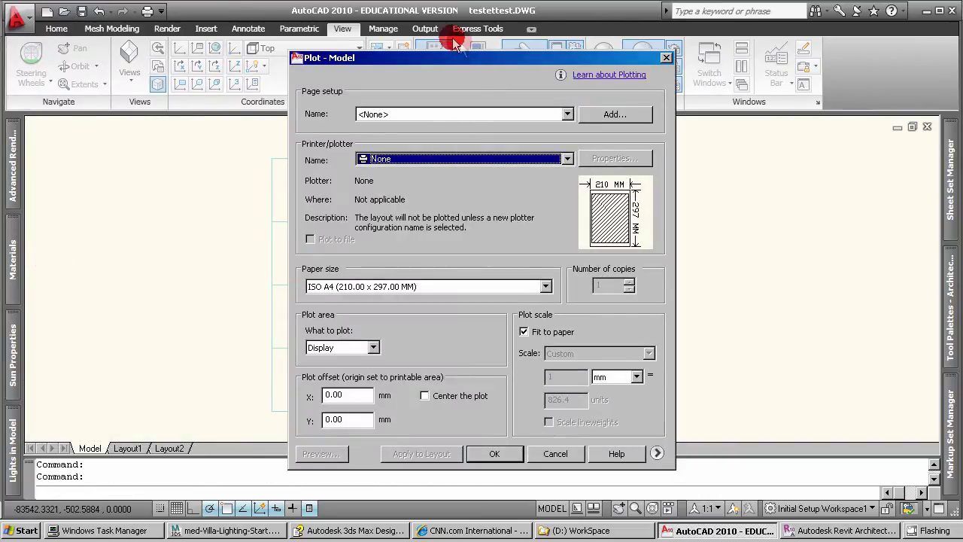
pyautogui.moveTo(441, 53); pyautogui.dragTo(421, 53)
pyautogui.click(547, 158)
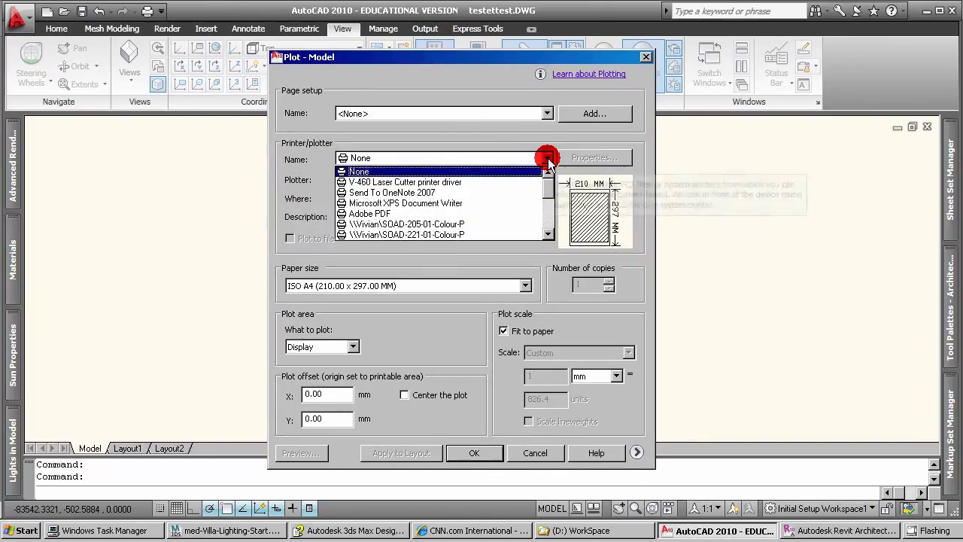
pyautogui.click(389, 213)
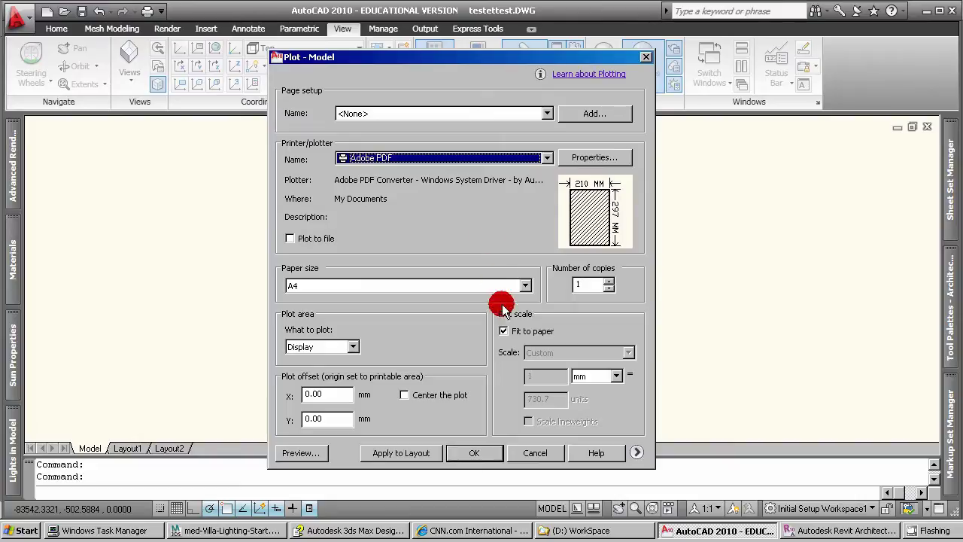
pyautogui.click(525, 285)
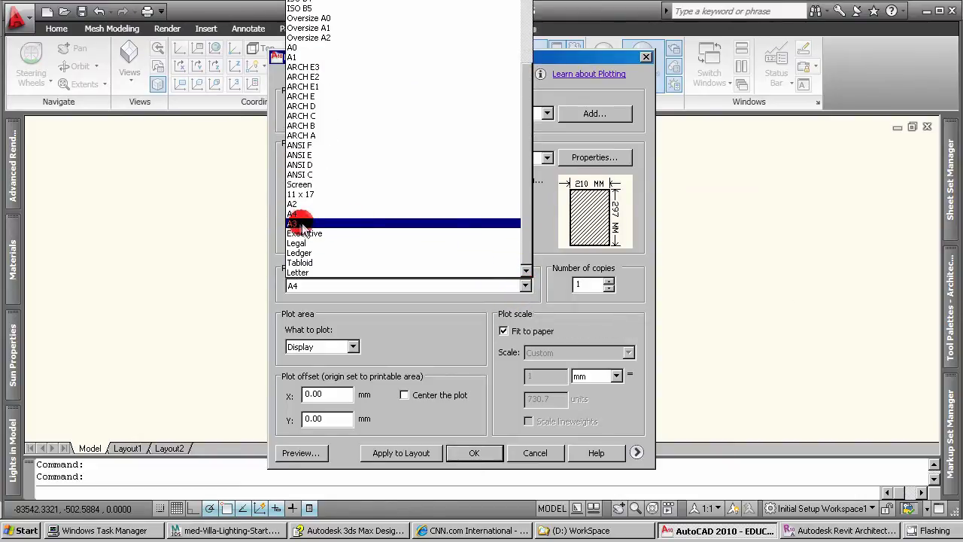
pyautogui.click(294, 224)
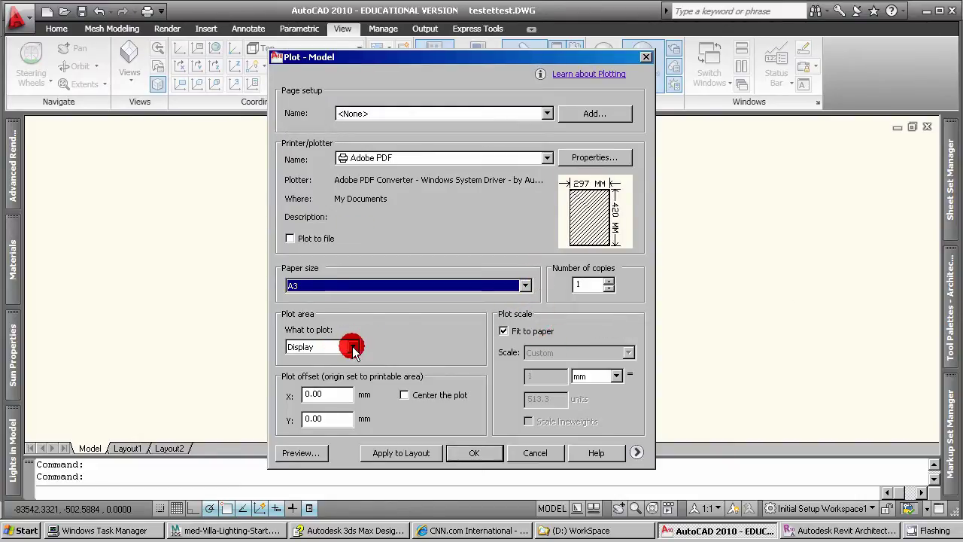
# Plot the Extents with Fit to paper off at a scale of 1 mm = 200 units.
pyautogui.moveTo(342, 57); pyautogui.dragTo(580, 56)
pyautogui.click(591, 346)
pyautogui.click(551, 371)
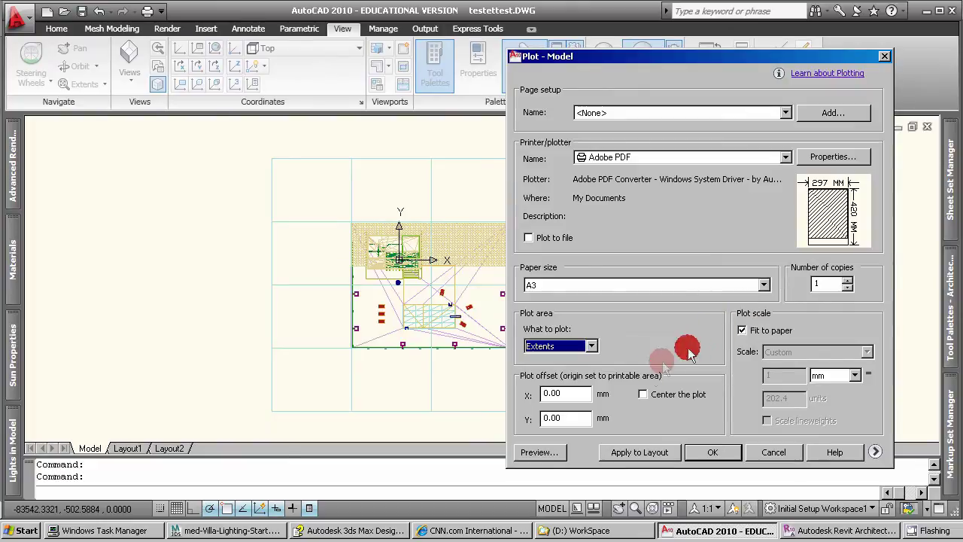
pyautogui.click(741, 331)
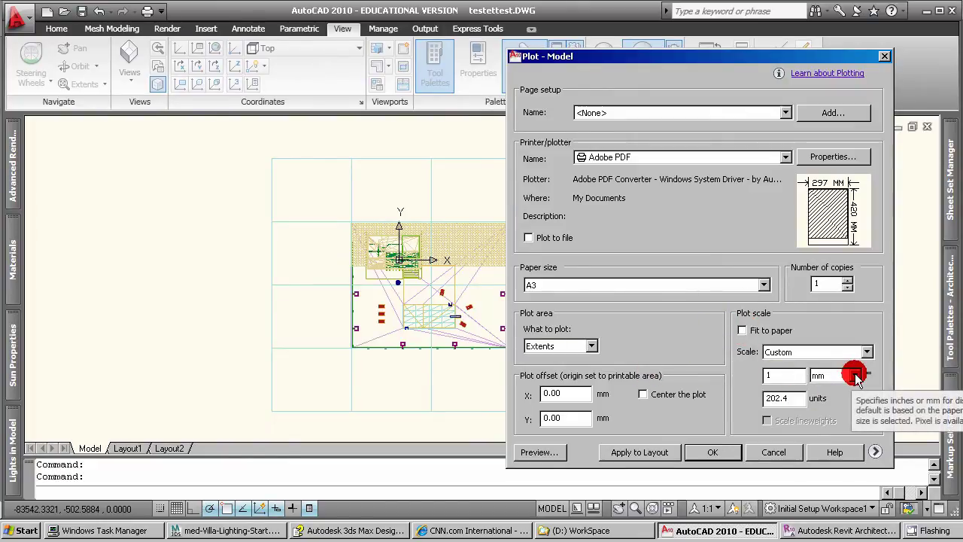
pyautogui.moveTo(790, 398); pyautogui.dragTo(740, 398)
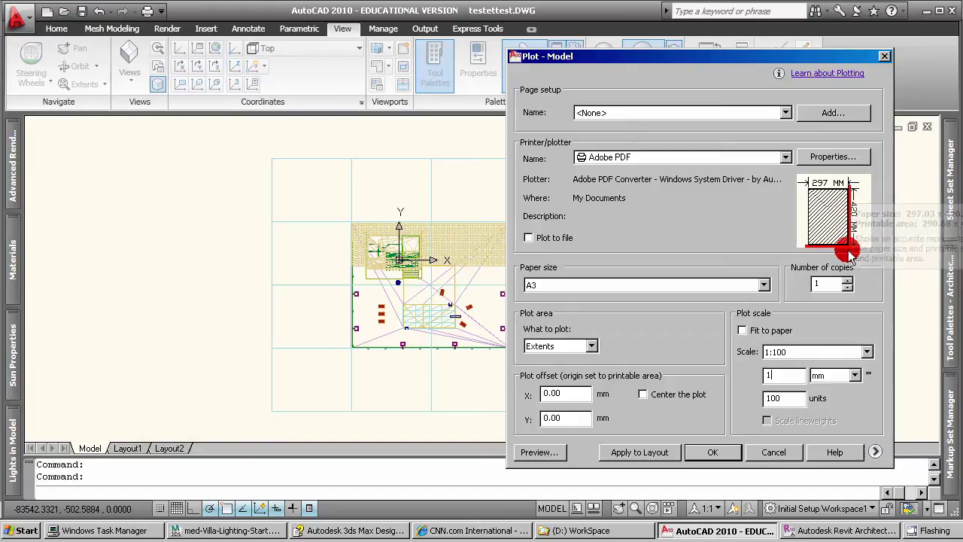
pyautogui.moveTo(783, 398); pyautogui.dragTo(746, 398)
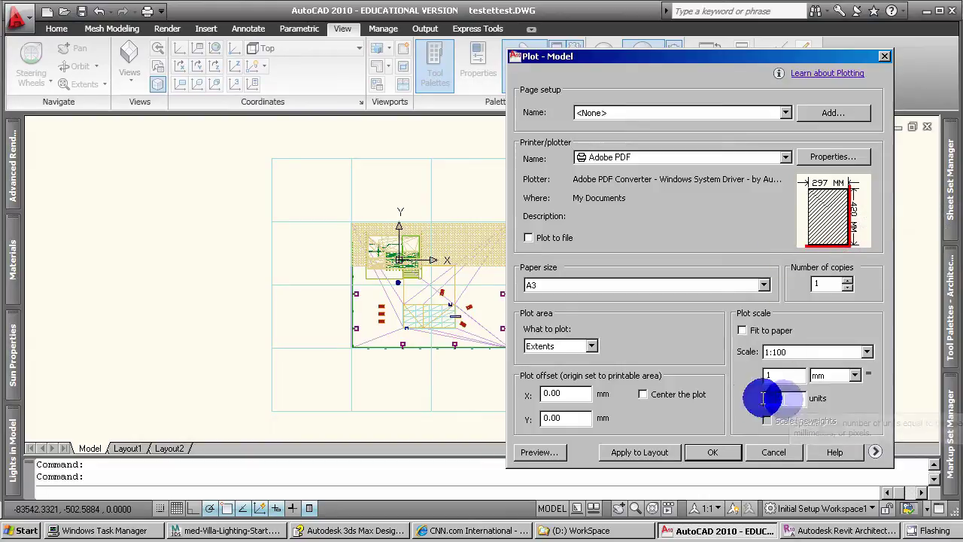
pyautogui.click(795, 374)
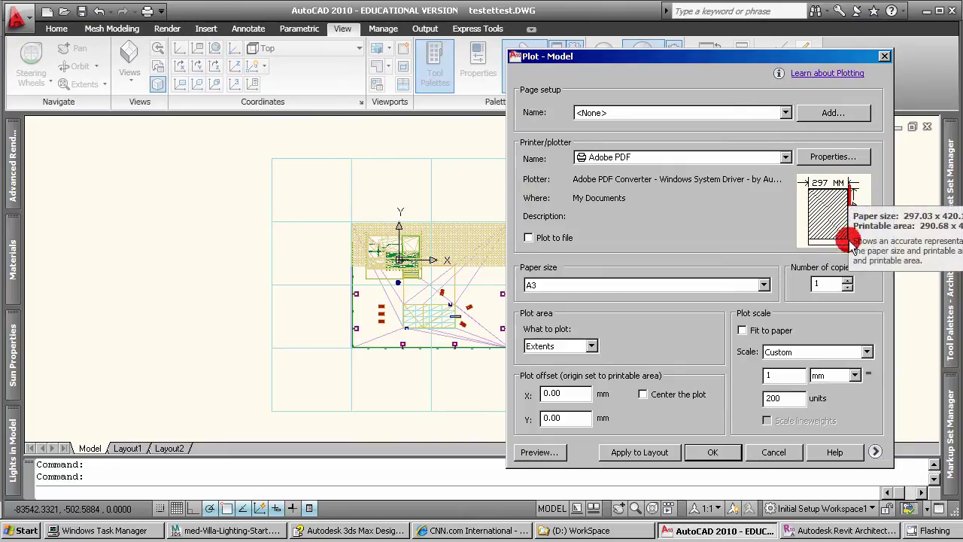
pyautogui.click(541, 452)
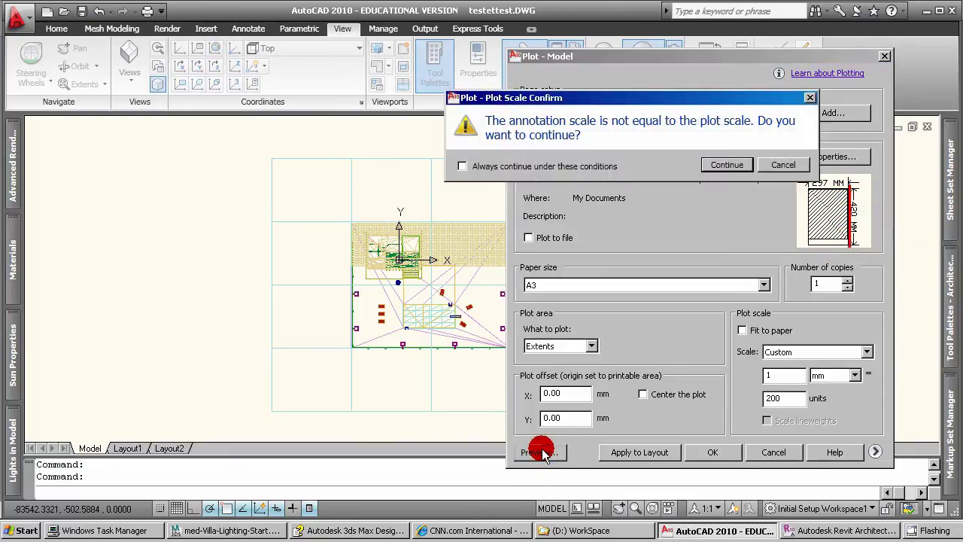
pyautogui.moveTo(585, 96); pyautogui.dragTo(549, 116)
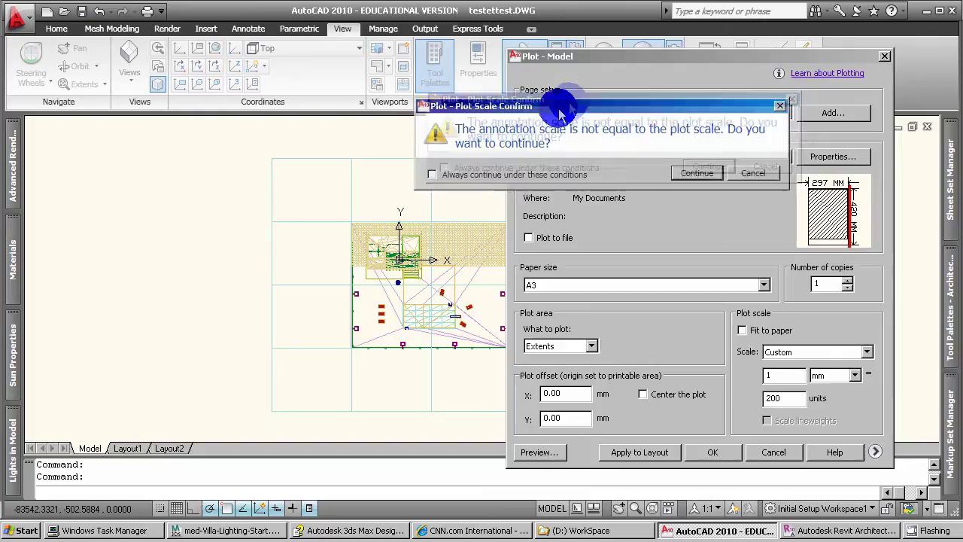
pyautogui.click(686, 186)
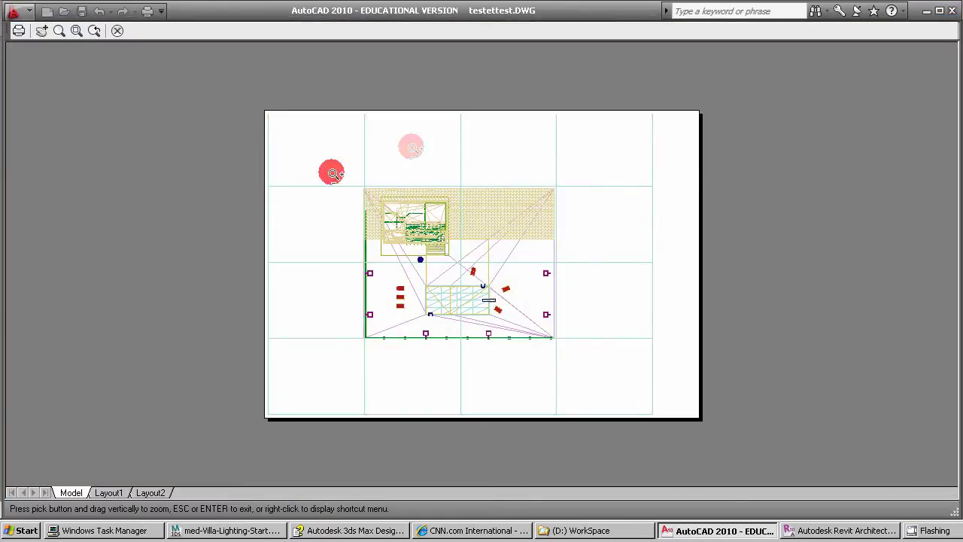
pyautogui.press('Escape')
pyautogui.click(119, 34)
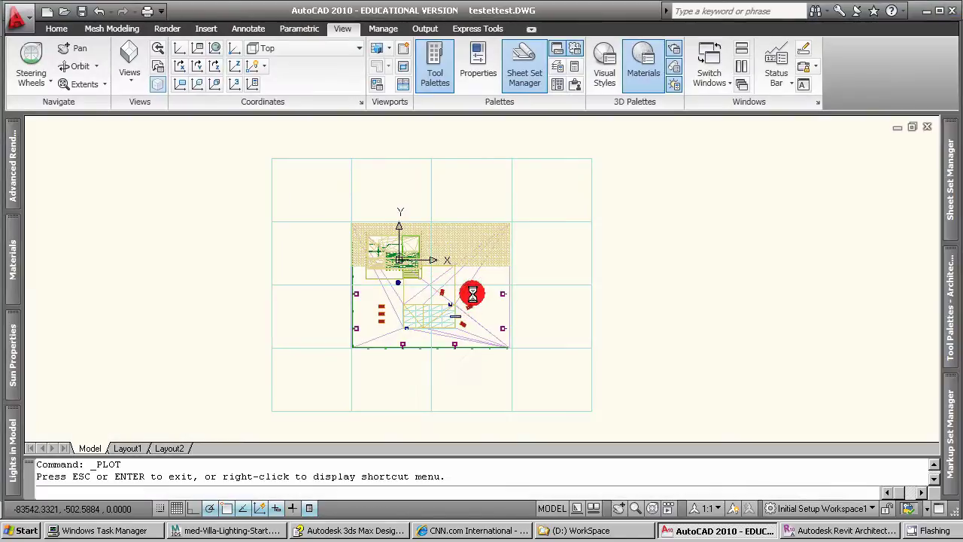
# Run the plot, accept the scale warning, and save testettest Model (1).pdf in D:\WorkSpace.
pyautogui.moveTo(448, 46); pyautogui.dragTo(424, 53)
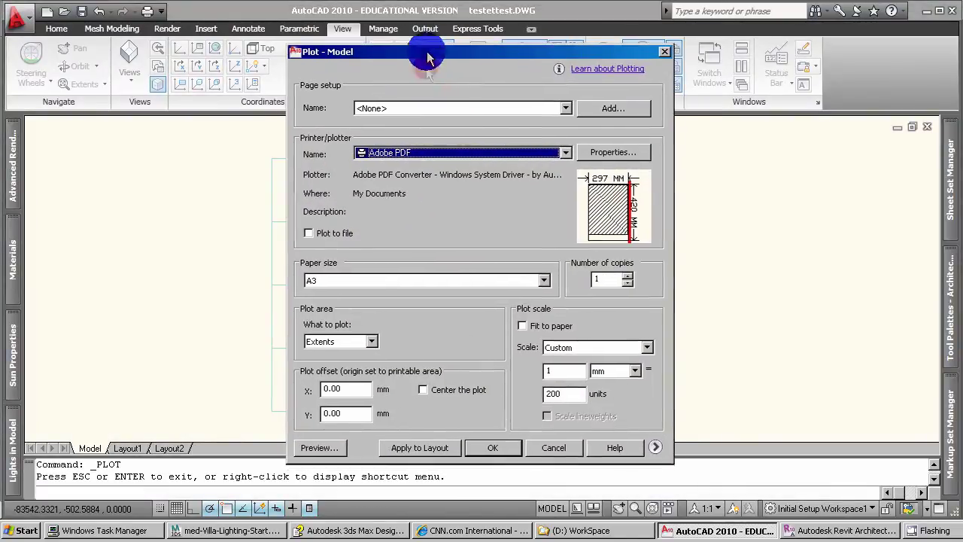
pyautogui.click(506, 448)
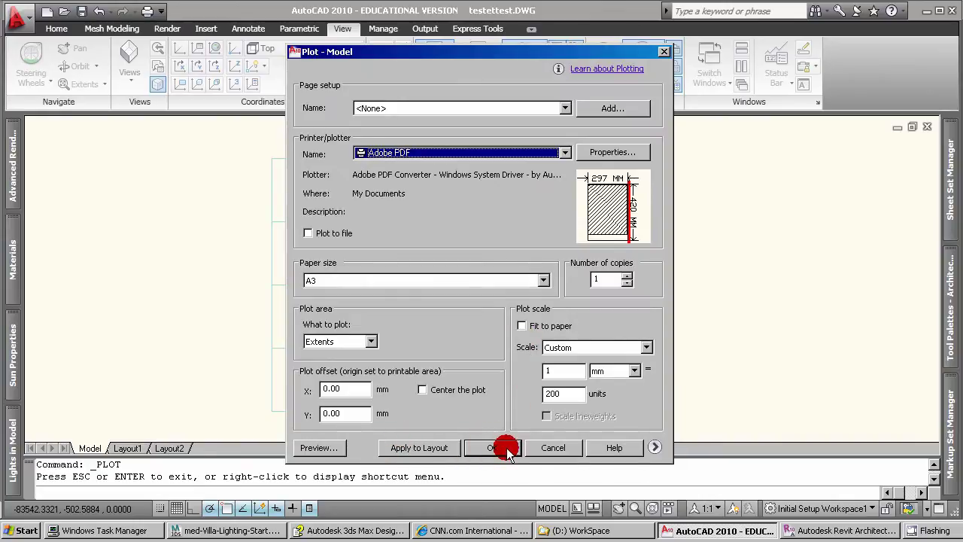
pyautogui.click(736, 170)
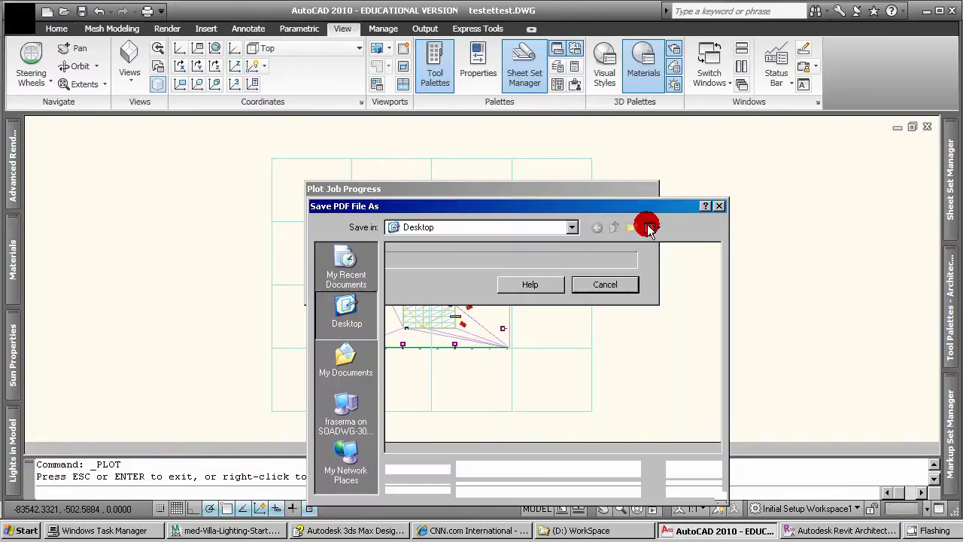
pyautogui.moveTo(559, 206); pyautogui.dragTo(537, 156)
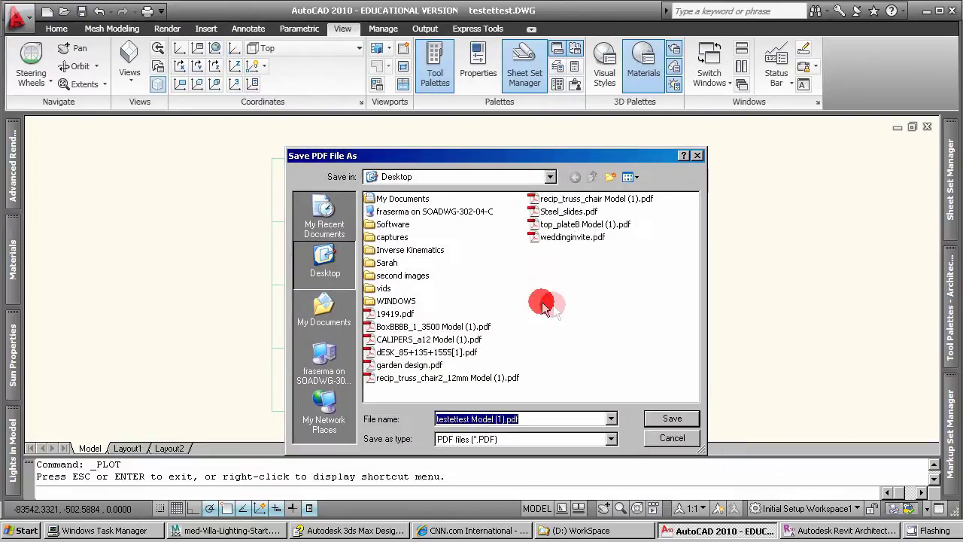
pyautogui.click(549, 178)
pyautogui.click(415, 253)
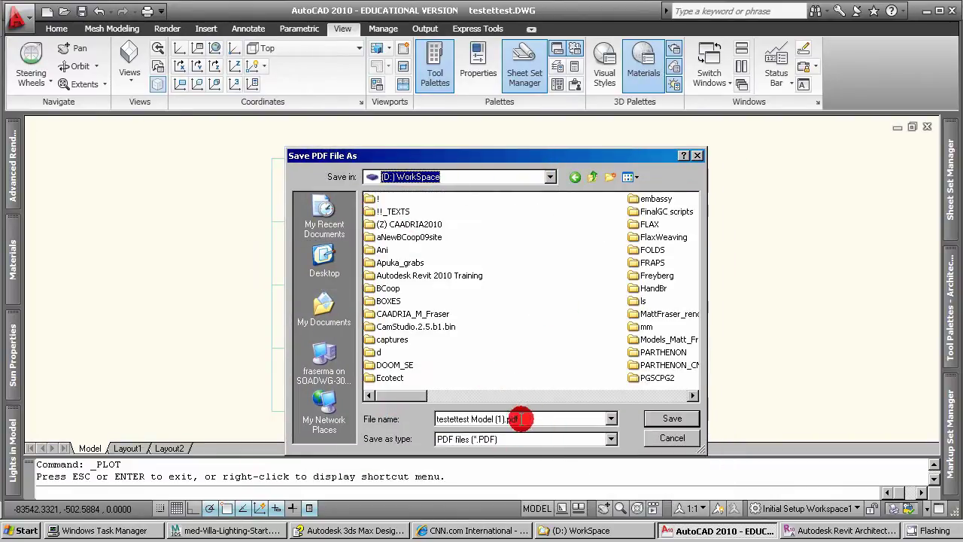
pyautogui.click(674, 420)
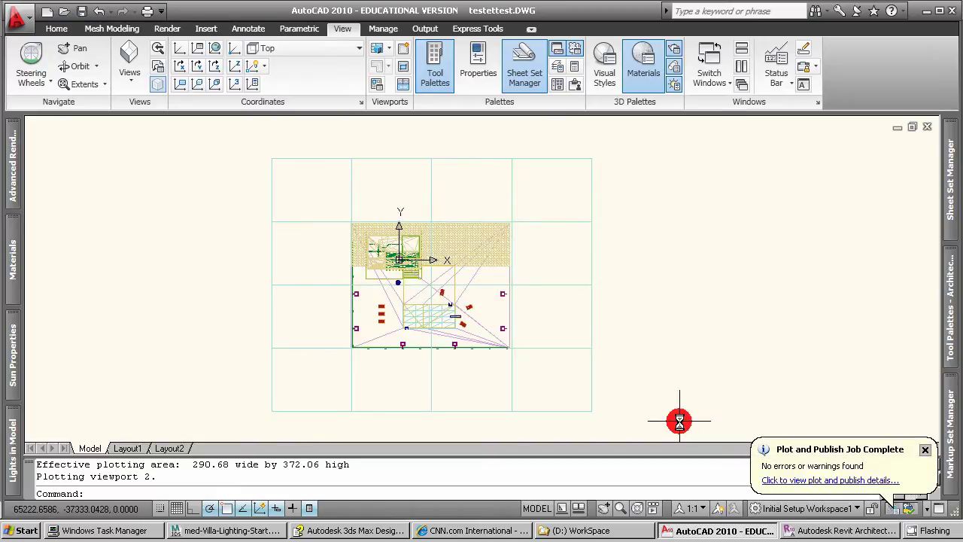
# Dismiss the Plot and Publish Job Complete notice.
pyautogui.click(925, 449)
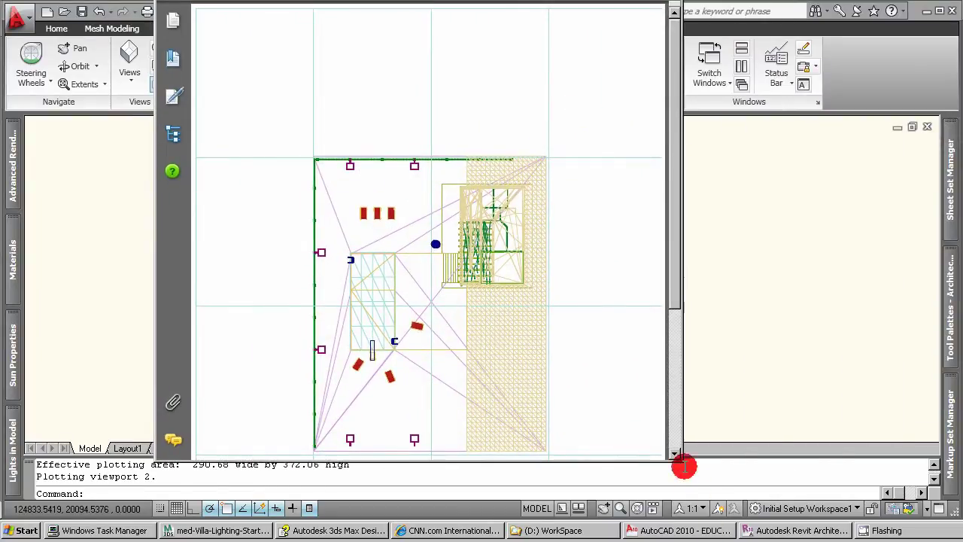
# Resize the Acrobat window and pan the PDF plan with the Hand tool.
pyautogui.moveTo(681, 461); pyautogui.dragTo(885, 459)
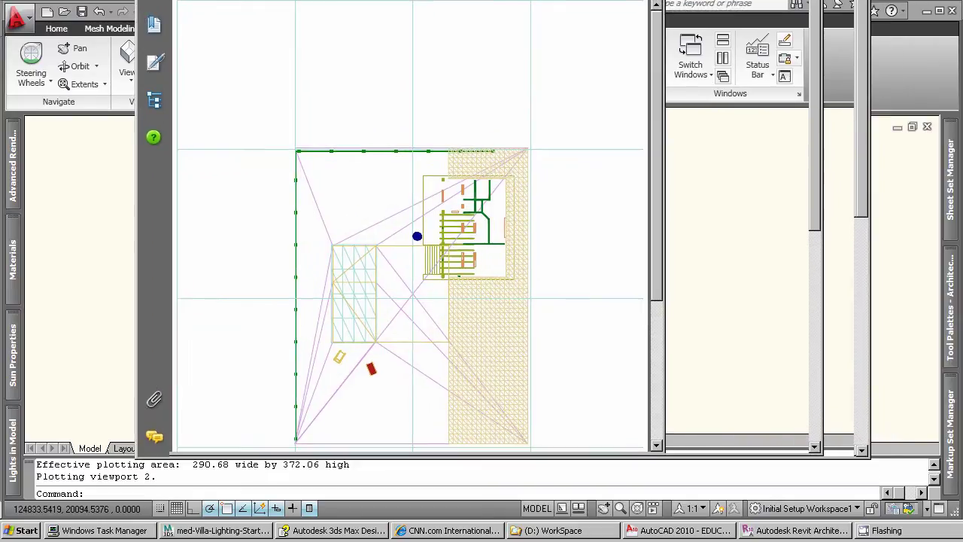
pyautogui.moveTo(864, 456); pyautogui.dragTo(855, 228)
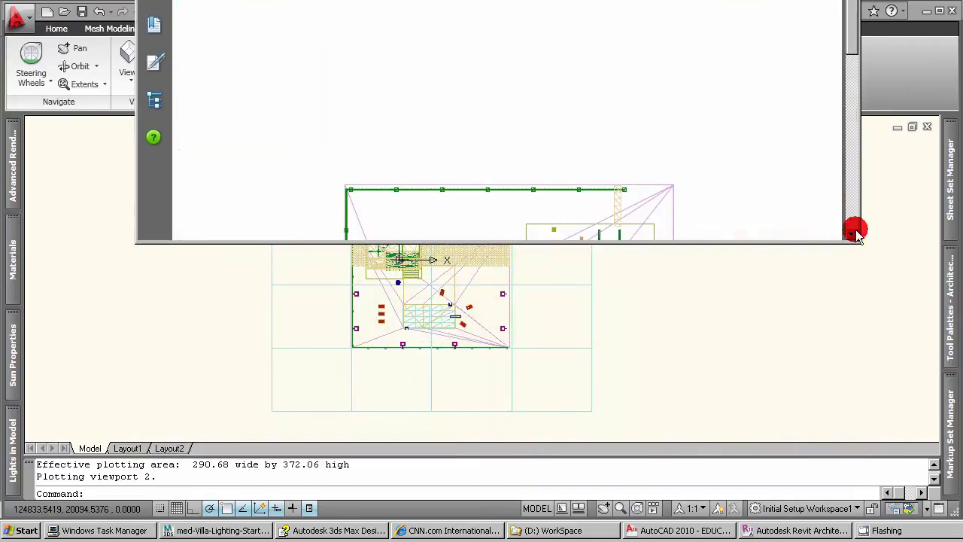
pyautogui.moveTo(552, 308); pyautogui.dragTo(537, 311)
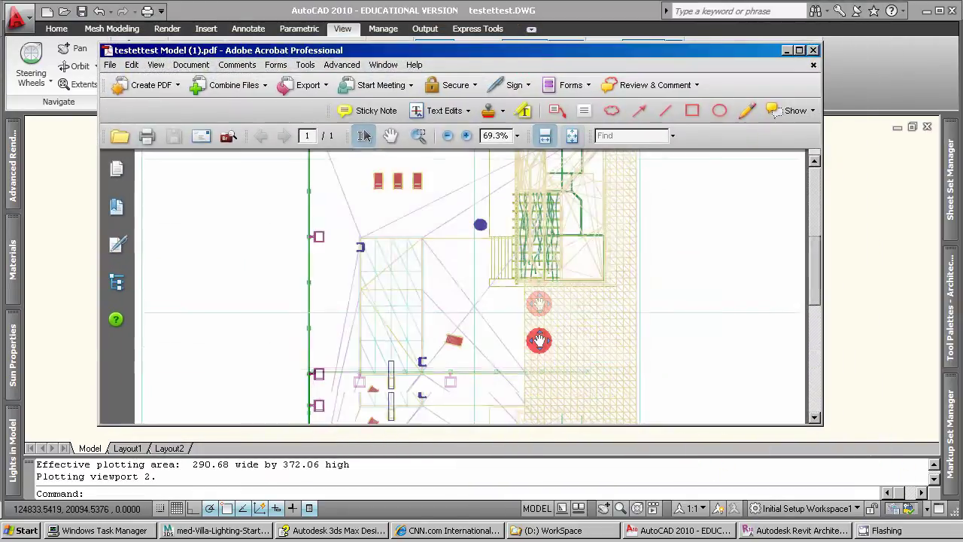
pyautogui.click(390, 135)
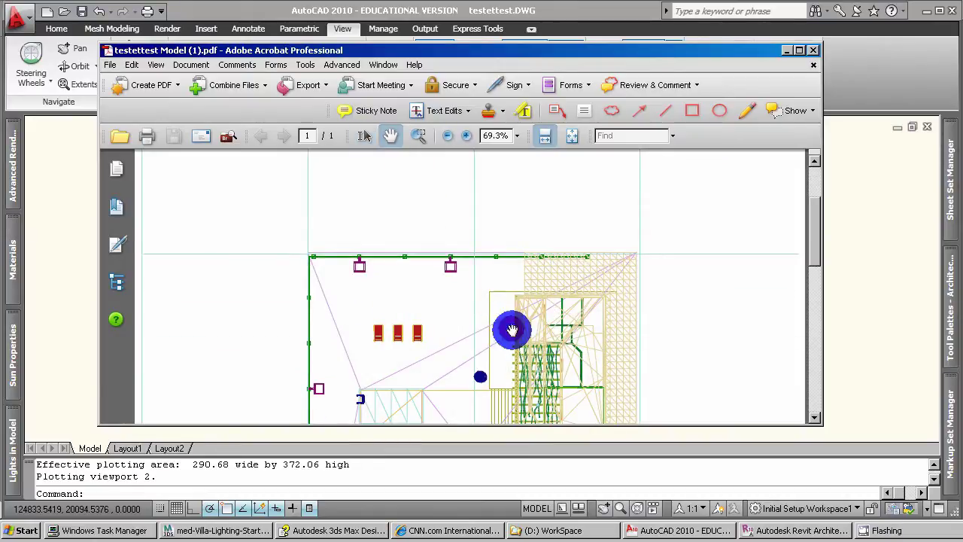
pyautogui.moveTo(511, 387); pyautogui.dragTo(486, 261)
# Zoom the PDF to 150% and inspect the chairs and top wall details.
pyautogui.click(467, 135)
pyautogui.click(466, 136)
pyautogui.click(466, 136)
pyautogui.moveTo(656, 301); pyautogui.dragTo(393, 178)
pyautogui.moveTo(585, 314); pyautogui.dragTo(507, 253)
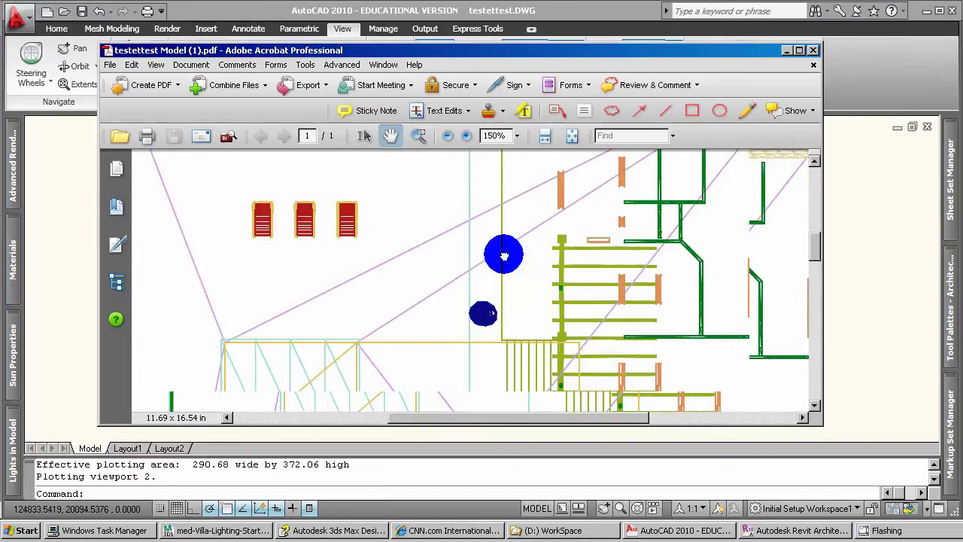
pyautogui.moveTo(544, 305); pyautogui.dragTo(362, 301)
pyautogui.moveTo(580, 294); pyautogui.dragTo(590, 352)
pyautogui.moveTo(542, 257); pyautogui.dragTo(571, 329)
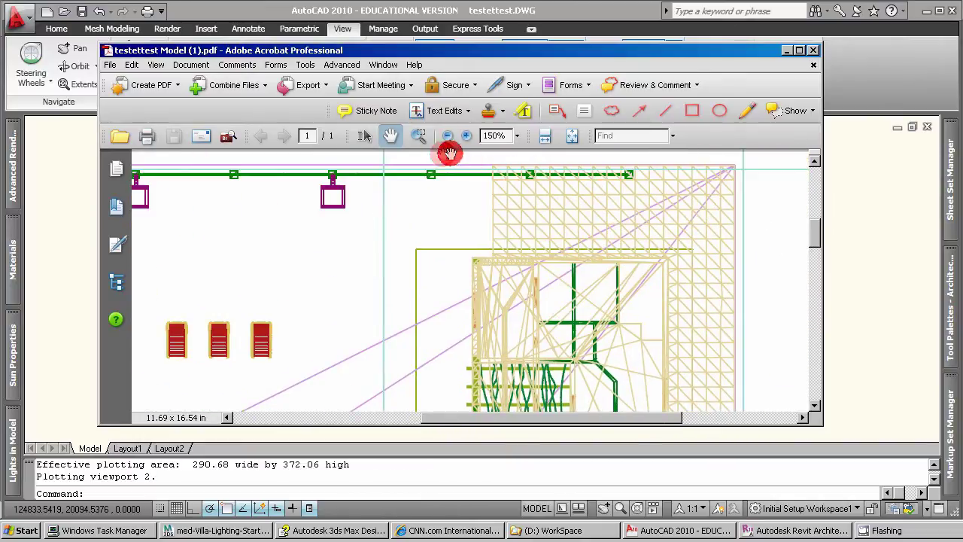
# Fit the whole page back in view, then minimise Acrobat and AutoCAD.
pyautogui.click(453, 137)
pyautogui.click(545, 136)
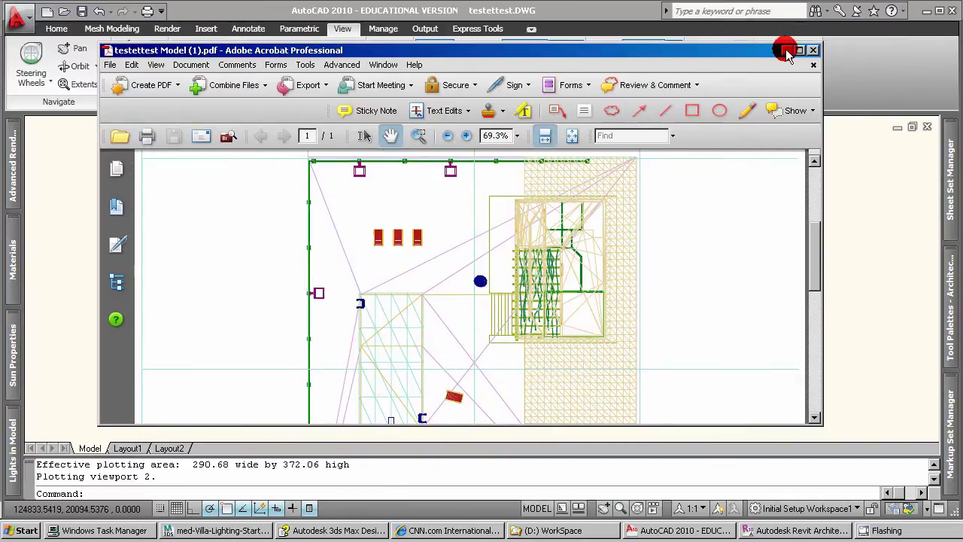
pyautogui.click(785, 51)
pyautogui.click(638, 533)
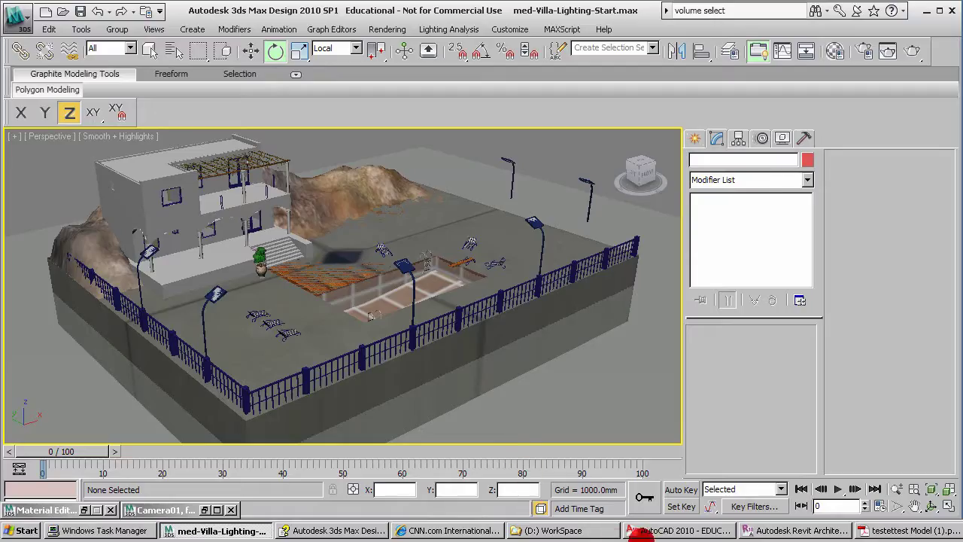
# Switch to Revit and create a new project, Project2, showing the Level 1 plan.
pyautogui.click(763, 531)
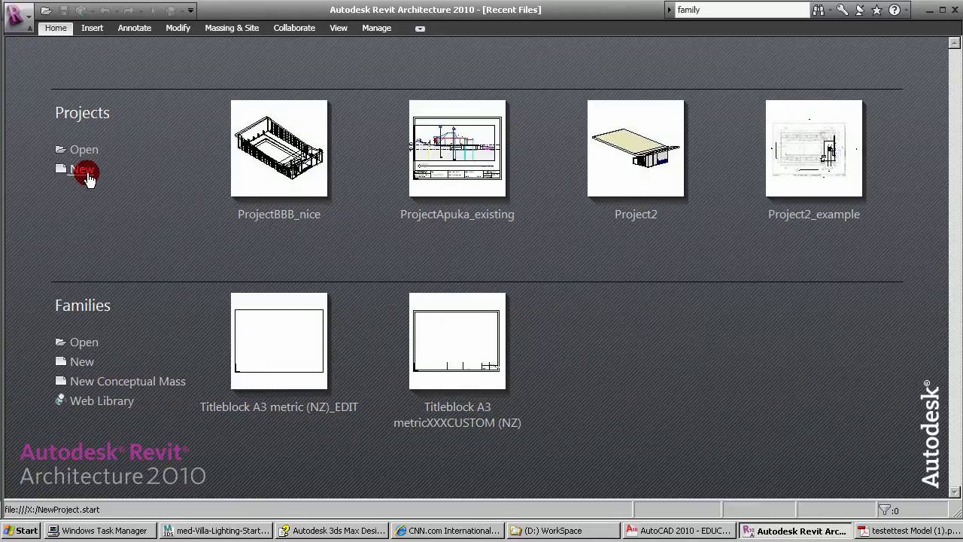
pyautogui.click(85, 170)
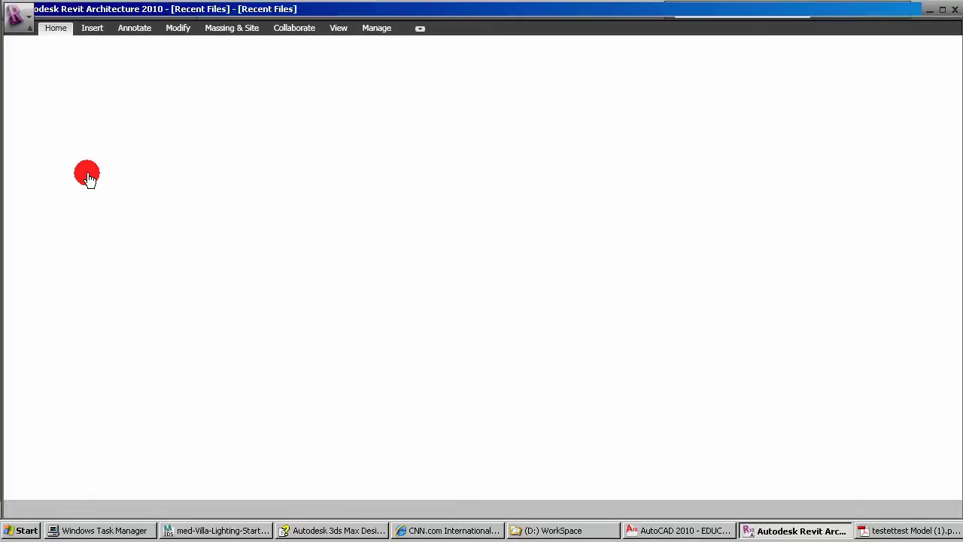
pyautogui.moveTo(504, 354); pyautogui.dragTo(461, 353, button='middle')
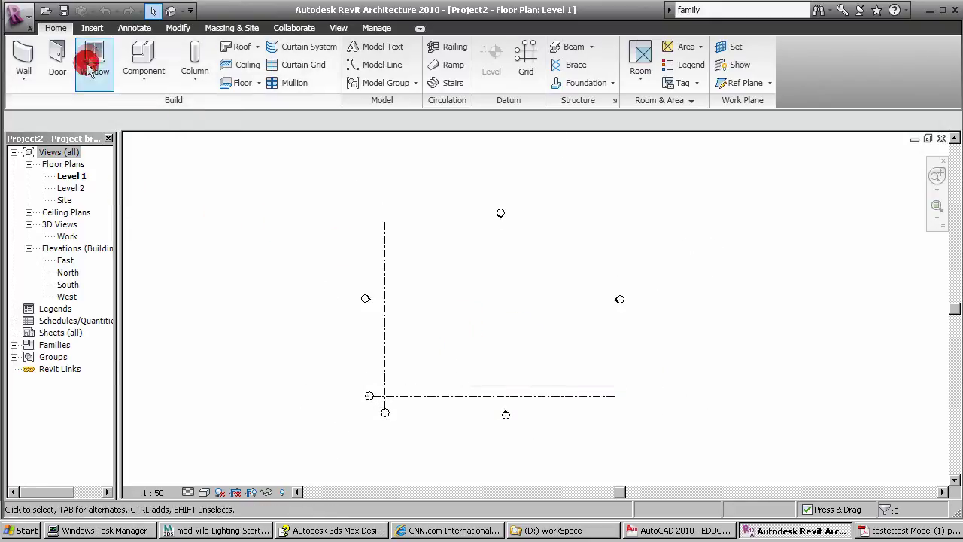
# Import testettest.DWG from D: WorkSpace onto Level 1, Auto - Origin to Origin, in millimetres.
pyautogui.click(92, 29)
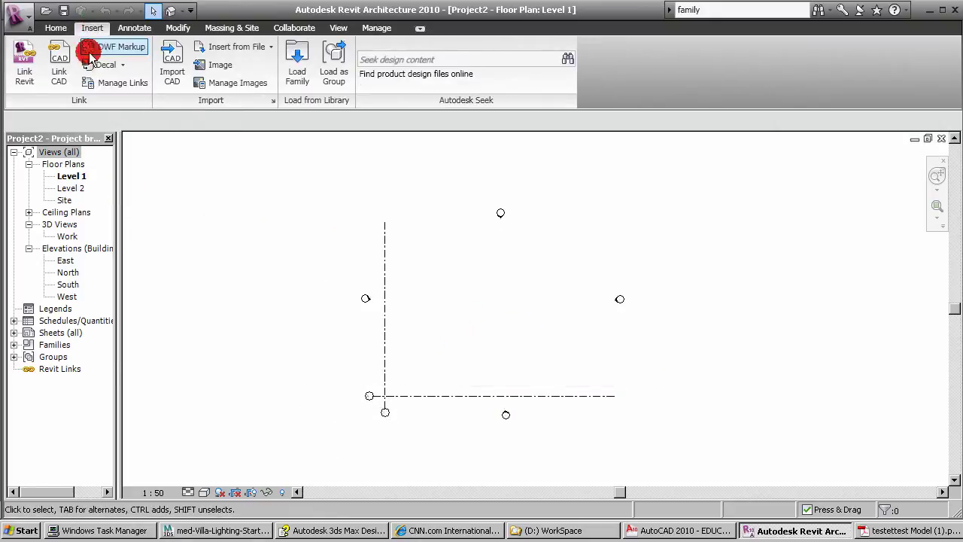
pyautogui.click(169, 88)
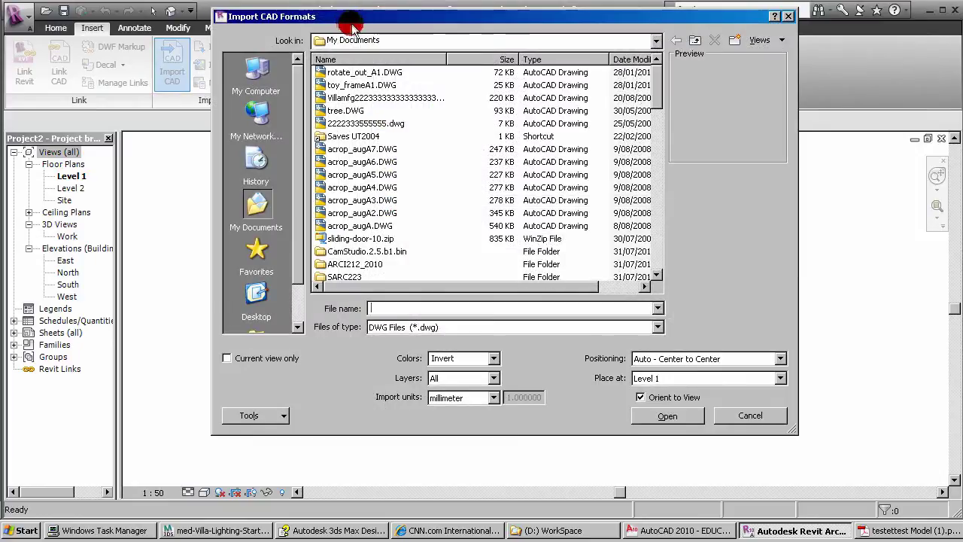
pyautogui.click(656, 40)
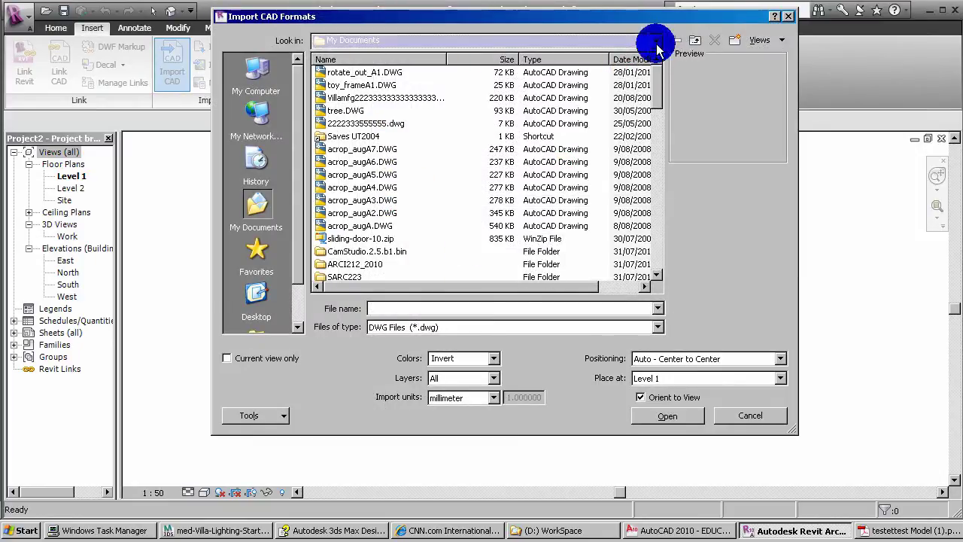
pyautogui.click(379, 89)
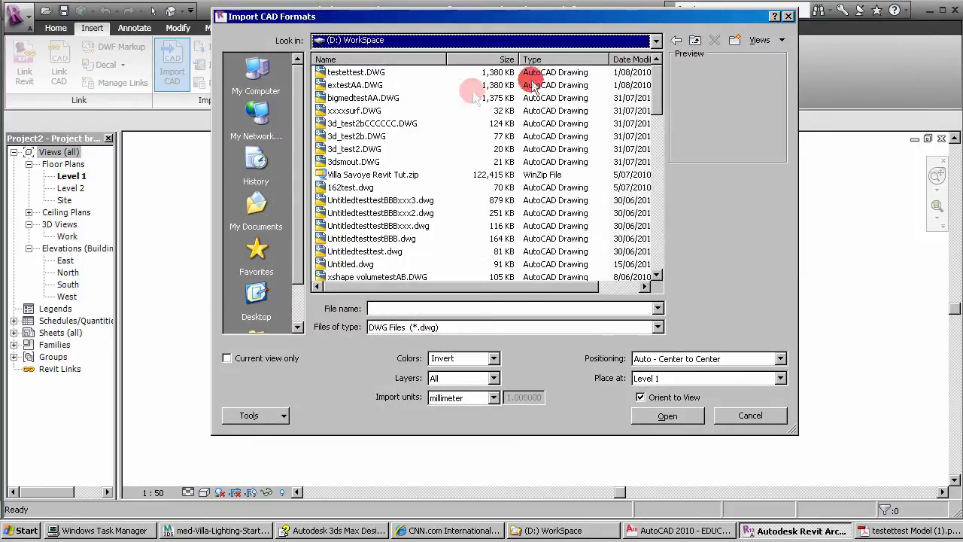
pyautogui.click(606, 60)
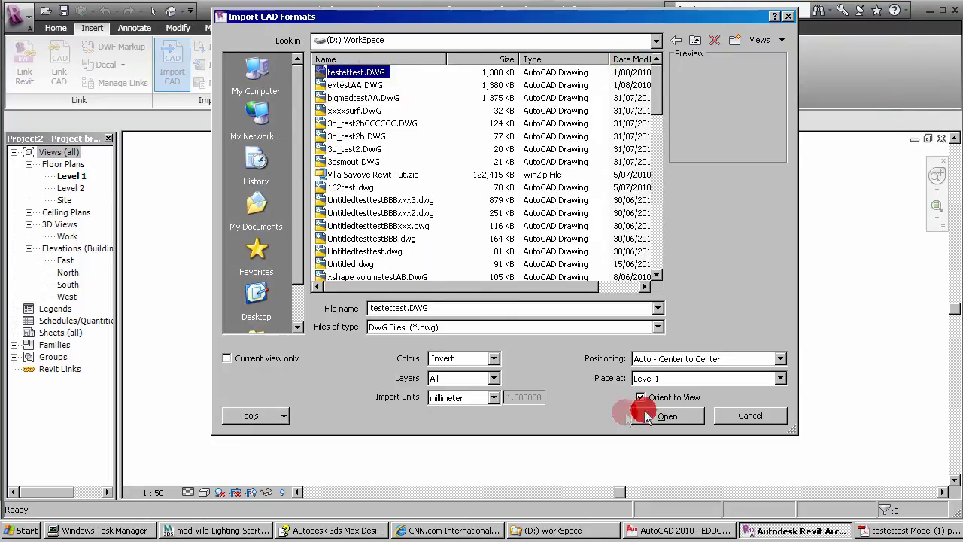
pyautogui.click(778, 359)
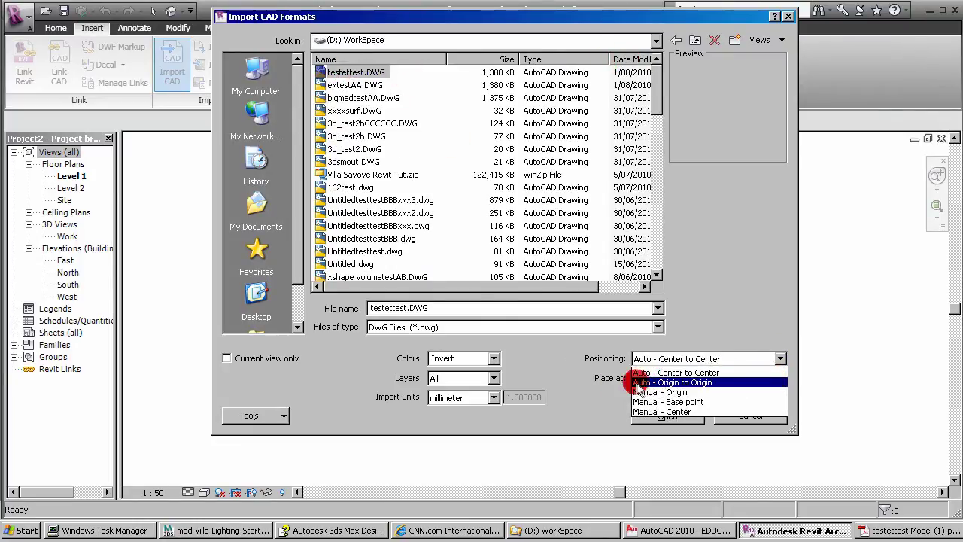
pyautogui.click(735, 384)
pyautogui.click(494, 399)
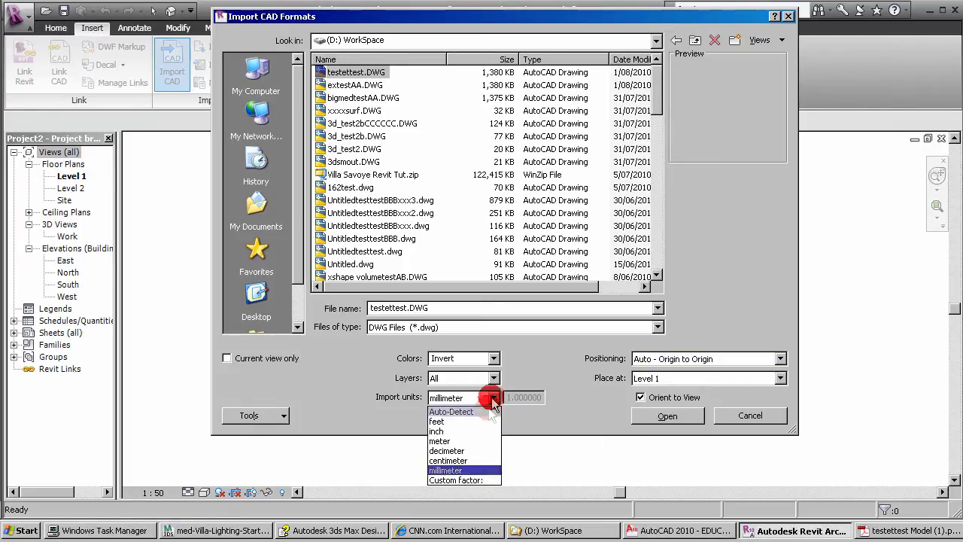
pyautogui.click(475, 471)
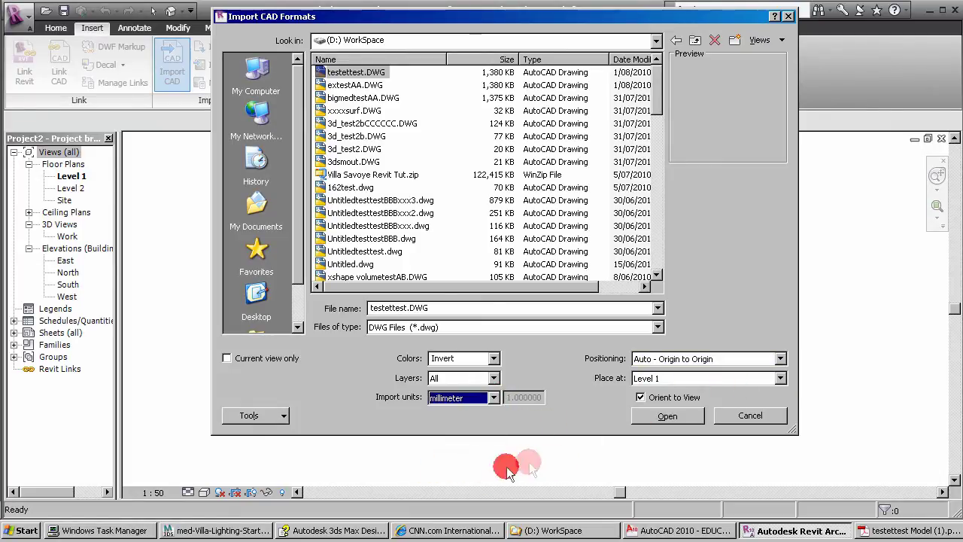
pyautogui.click(682, 416)
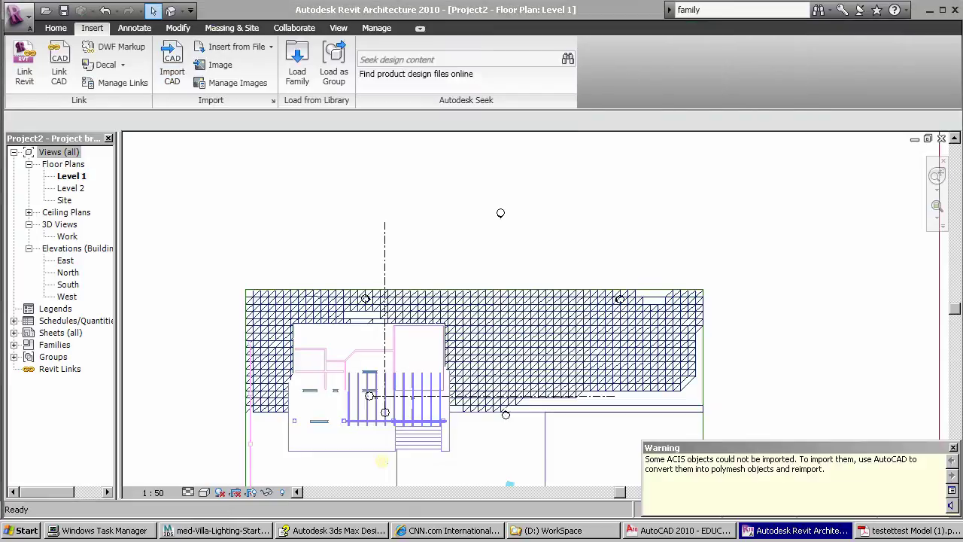
# Close the ACIS import warning and bring the imported plan into view.
pyautogui.moveTo(795, 450); pyautogui.dragTo(769, 416)
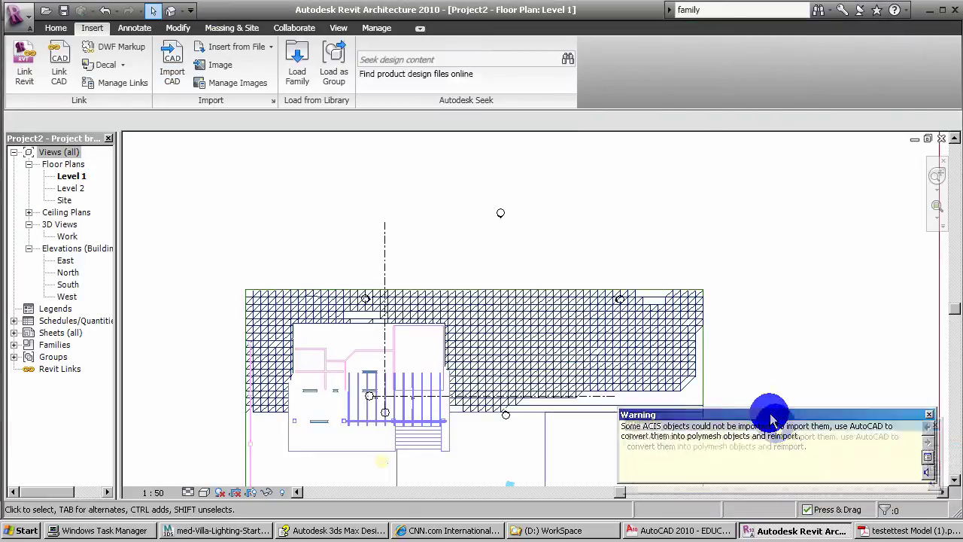
pyautogui.click(929, 419)
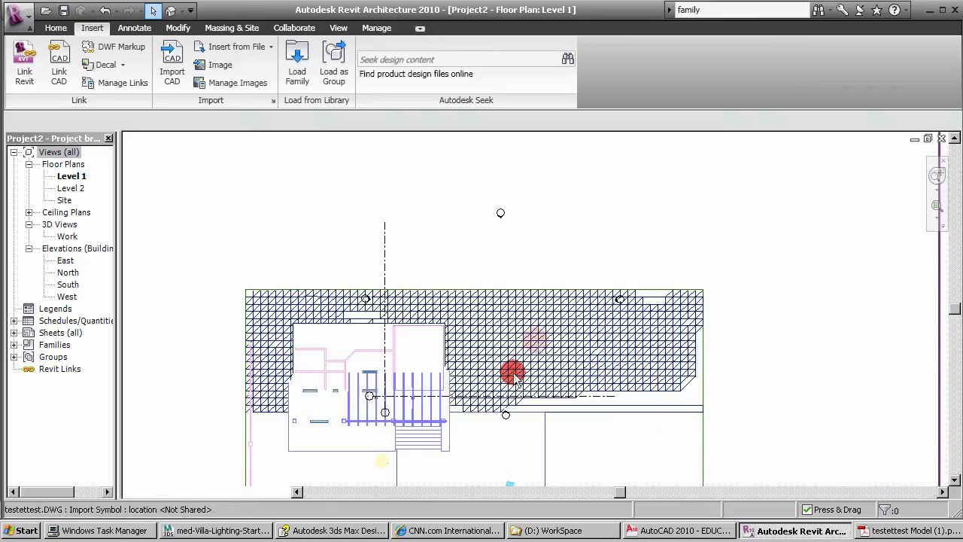
pyautogui.moveTo(488, 395); pyautogui.dragTo(540, 300, button='middle')
pyautogui.scroll(-2, 506, 340)
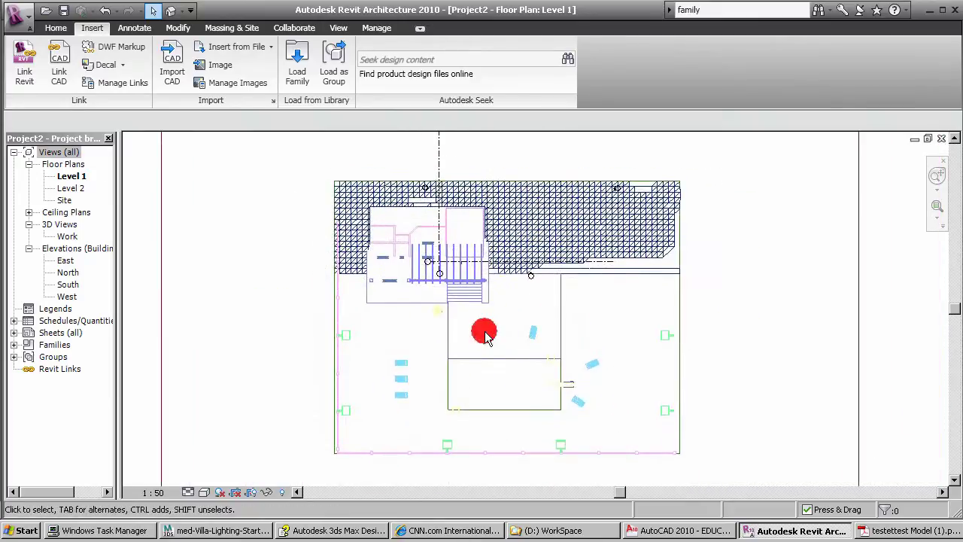
pyautogui.scroll(-1, 485, 357)
pyautogui.scroll(-1, 485, 357)
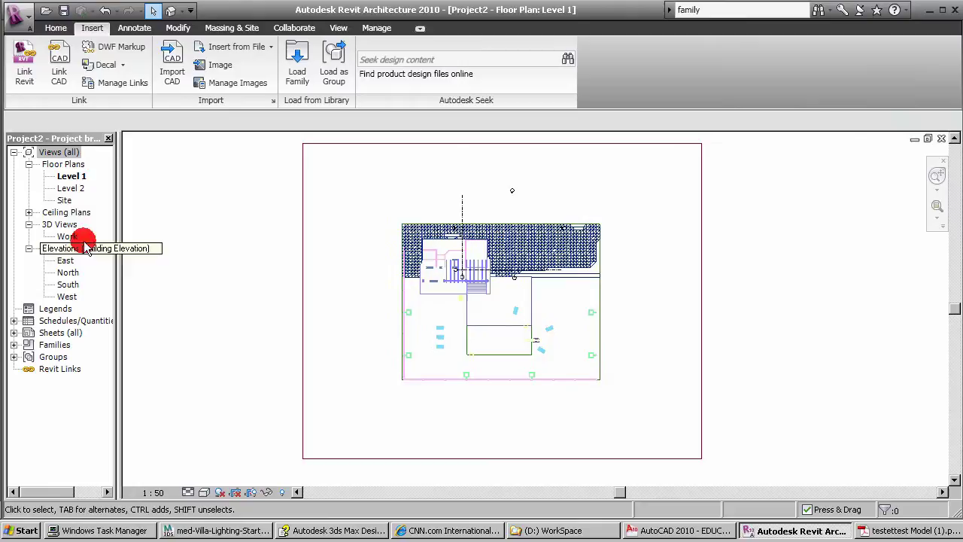
# Check the Site, Level 1 and Level 2 plans, then open the Work 3D view.
pyautogui.click(68, 202)
pyautogui.moveTo(528, 296); pyautogui.dragTo(537, 307, button='middle')
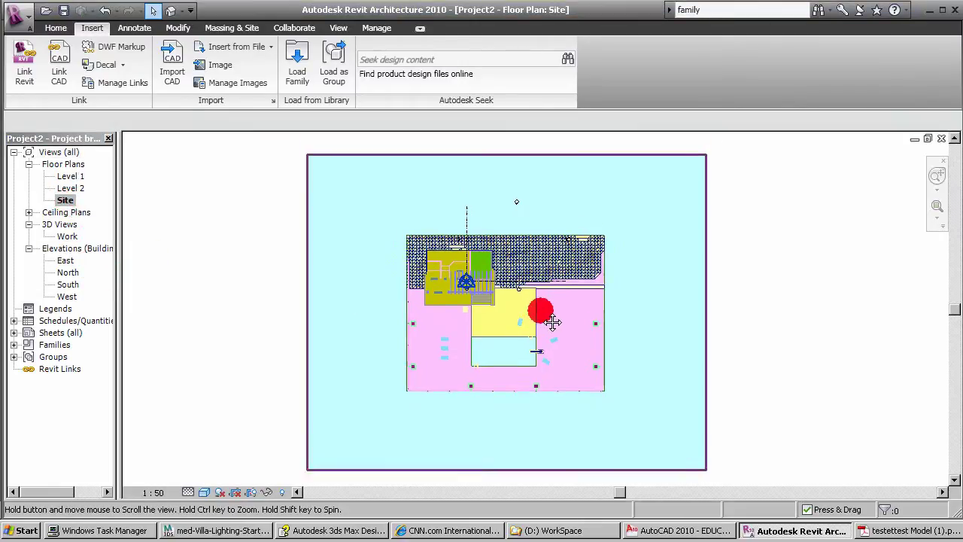
pyautogui.doubleClick(71, 177)
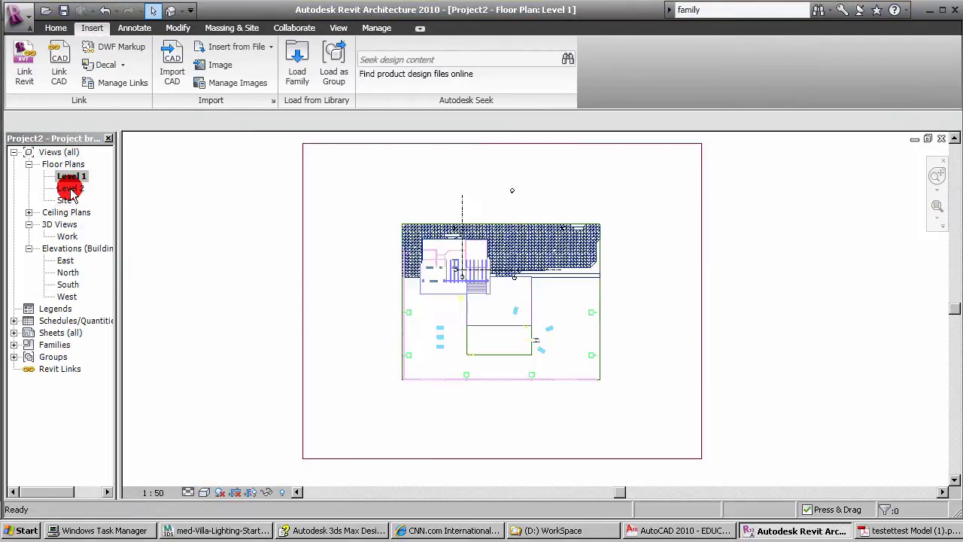
pyautogui.scroll(1, 419, 294)
pyautogui.scroll(1, 451, 286)
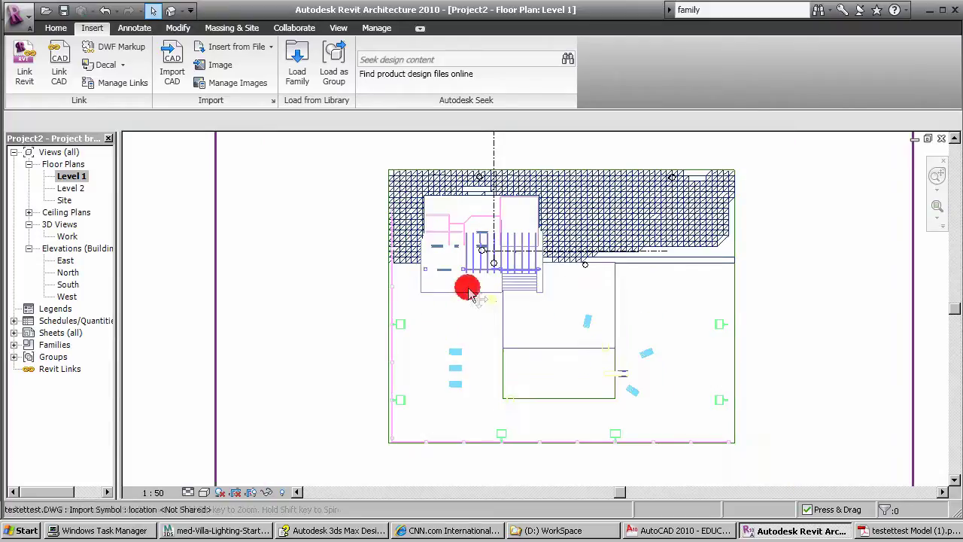
pyautogui.scroll(1, 396, 293)
pyautogui.doubleClick(71, 188)
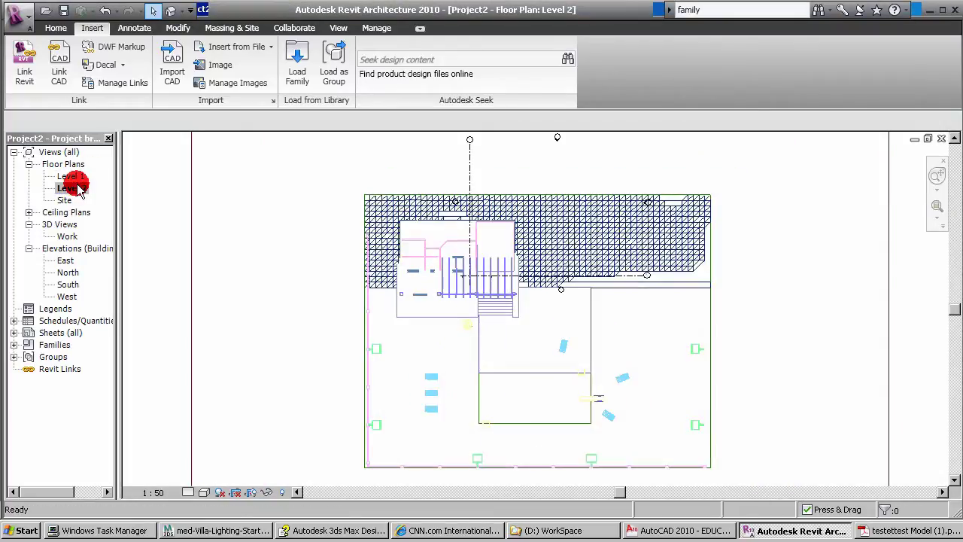
pyautogui.doubleClick(62, 237)
# Turn on Section Box in the Work 3D view's properties.
pyautogui.moveTo(168, 266); pyautogui.dragTo(549, 364, button='middle')
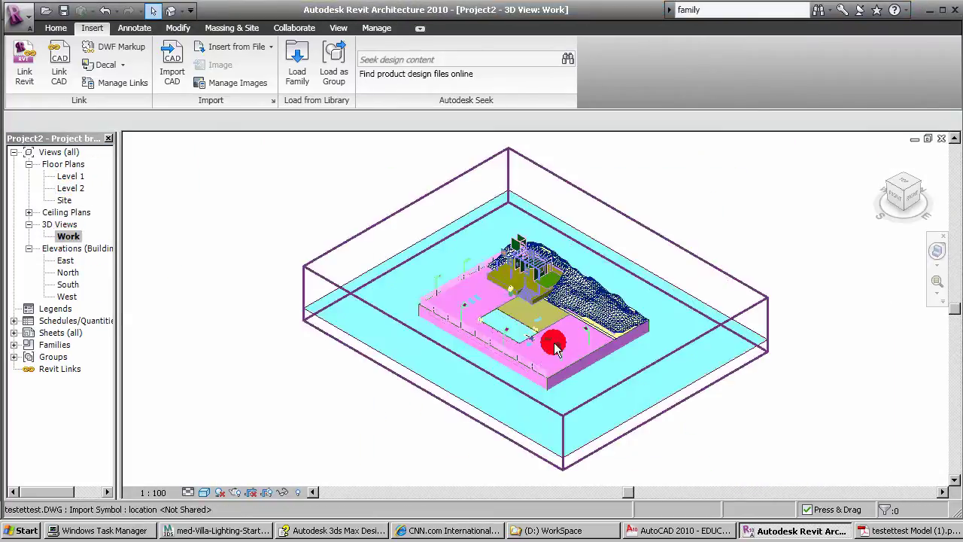
pyautogui.rightClick(68, 236)
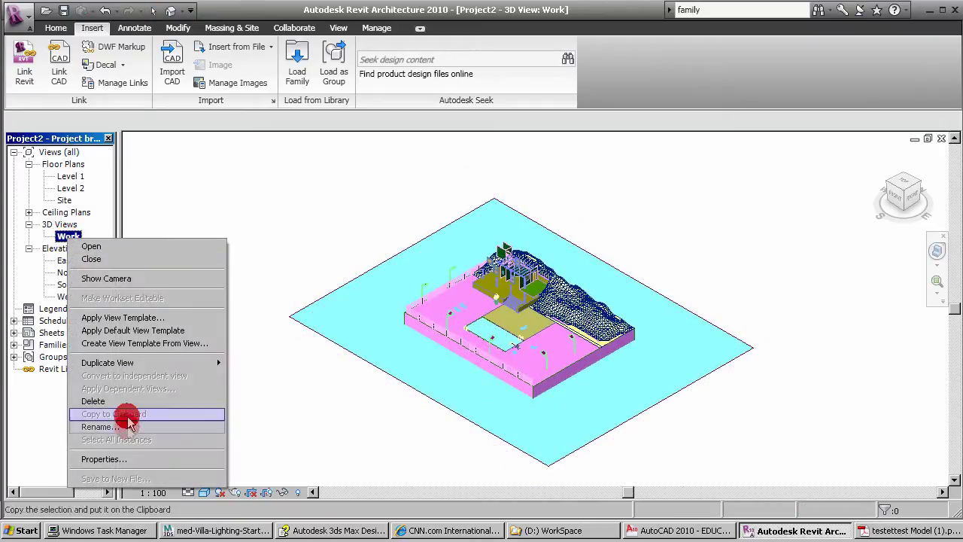
pyautogui.click(118, 461)
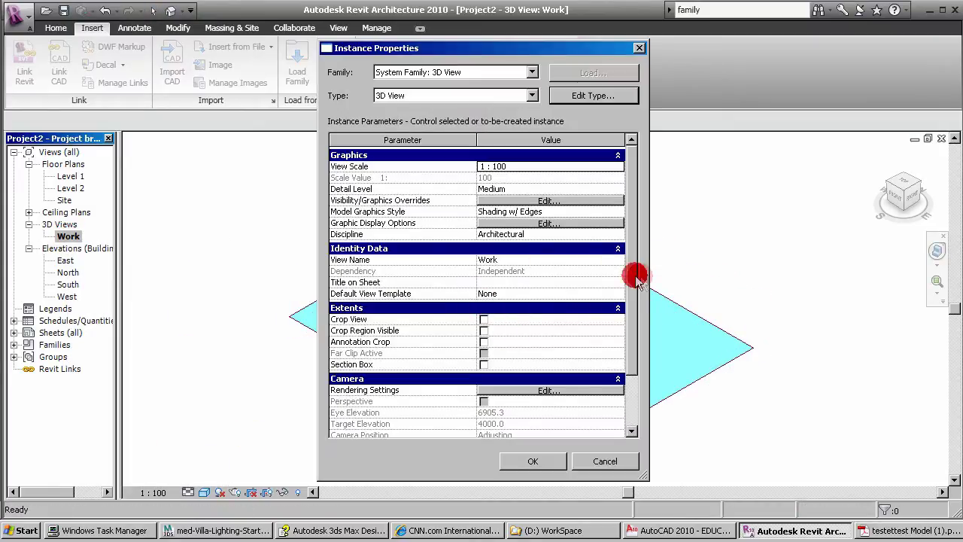
pyautogui.moveTo(636, 279); pyautogui.dragTo(627, 308)
pyautogui.click(483, 316)
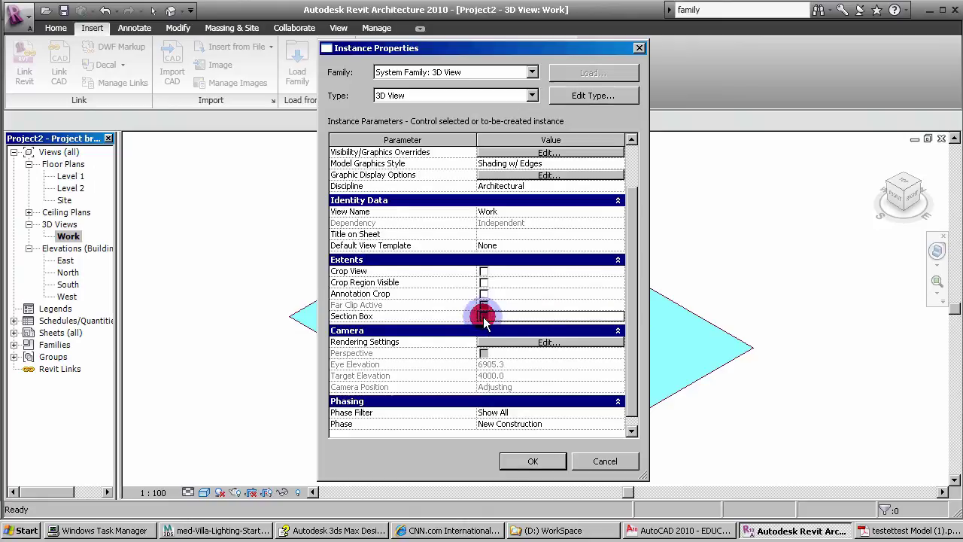
pyautogui.click(517, 458)
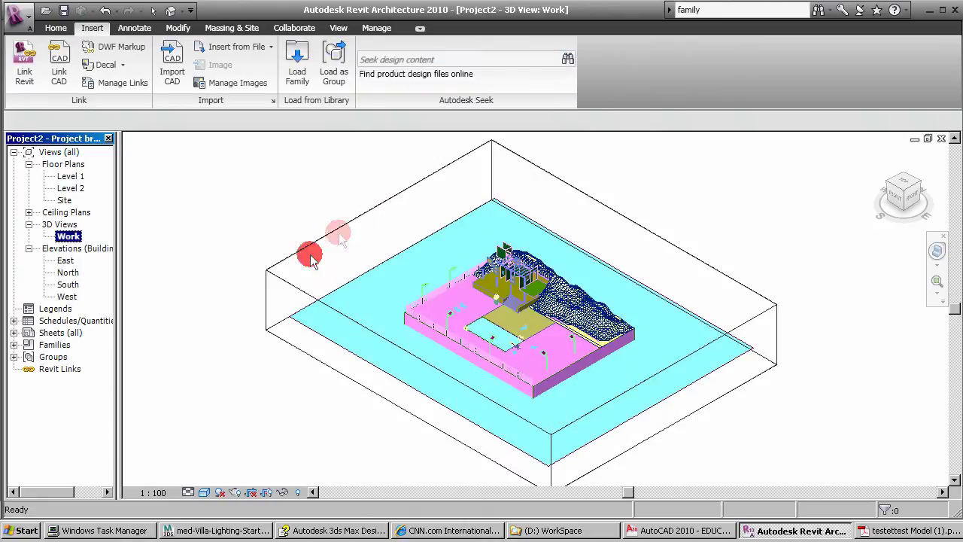
# Drag the section box faces in and lower its top so it cuts through the villa.
pyautogui.click(286, 277)
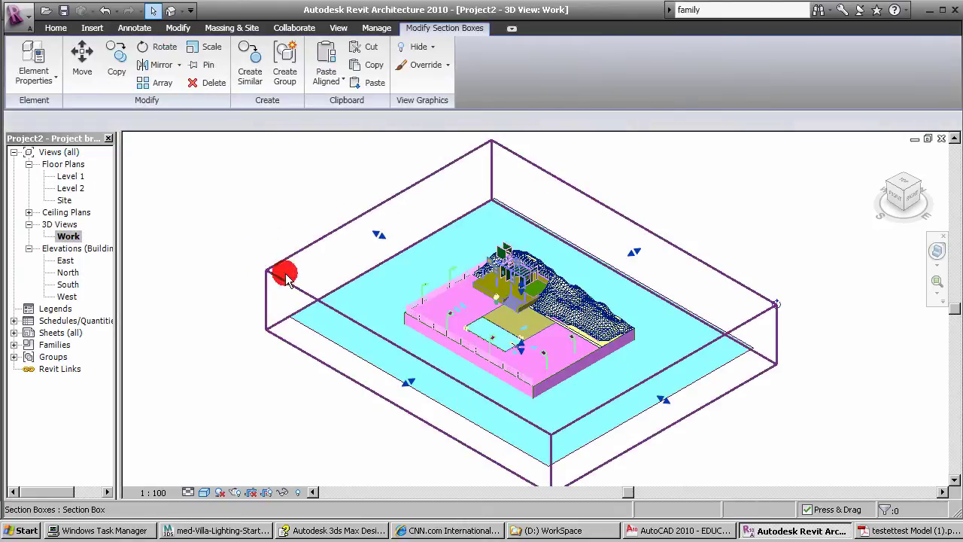
pyautogui.click(402, 256)
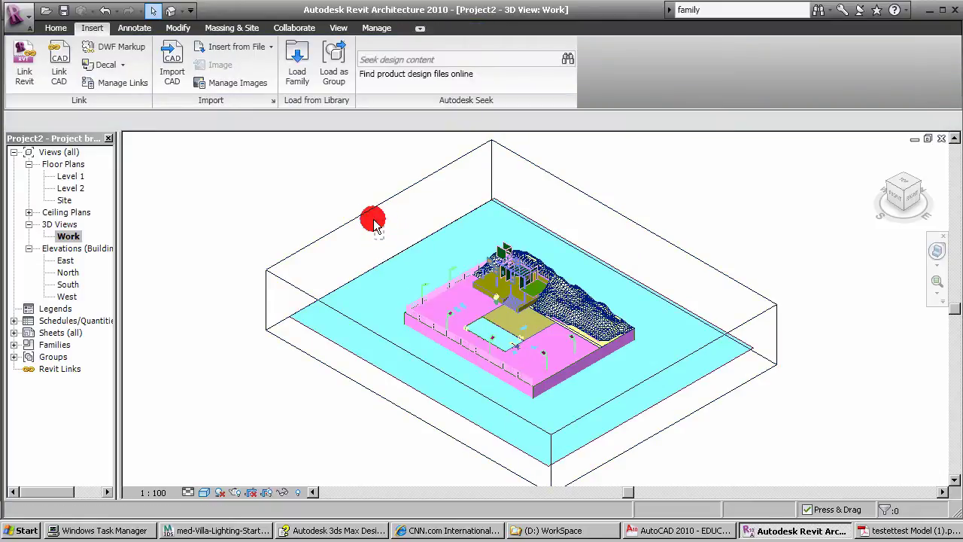
pyautogui.click(371, 235)
pyautogui.moveTo(381, 236); pyautogui.dragTo(482, 301)
pyautogui.moveTo(482, 301)
pyautogui.keyDown('shift'); pyautogui.mouseDown(button='middle')
pyautogui.moveTo(511, 321)
pyautogui.moveTo(487, 308)
pyautogui.moveTo(644, 307)
pyautogui.moveTo(596, 303)
pyautogui.mouseUp(button='middle'); pyautogui.keyUp('shift')
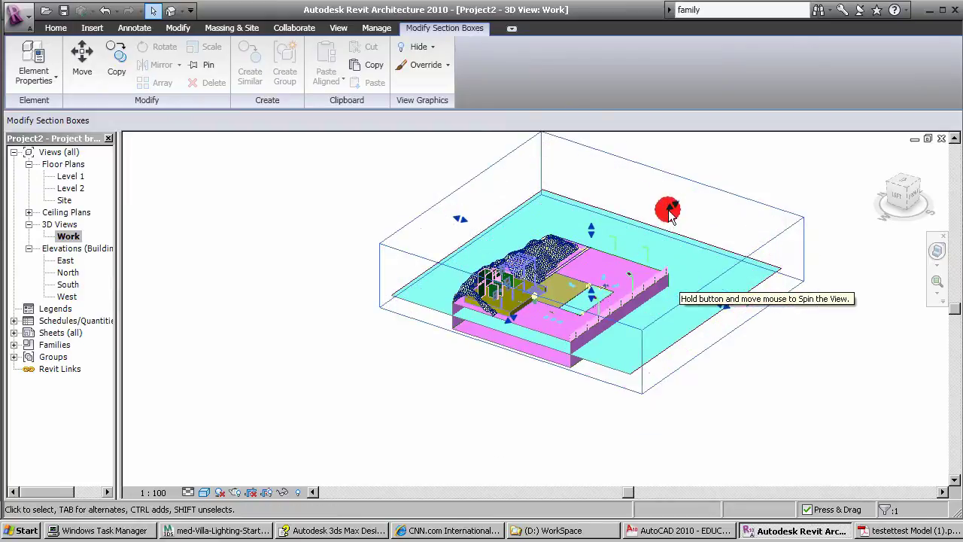
pyautogui.moveTo(670, 206); pyautogui.dragTo(565, 303)
pyautogui.keyDown('shift'); pyautogui.moveTo(533, 338); pyautogui.dragTo(611, 177, button='middle'); pyautogui.keyUp('shift')
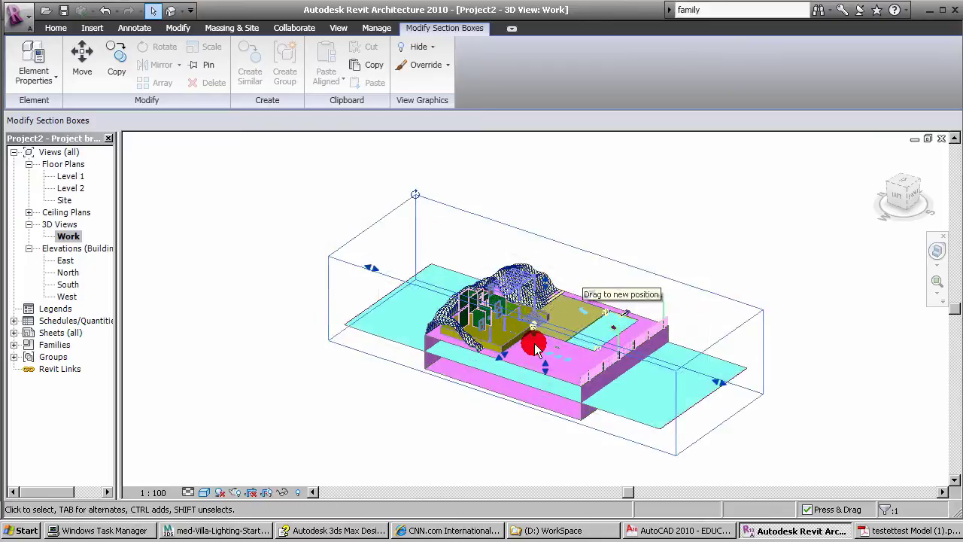
pyautogui.click(611, 179)
pyautogui.scroll(1, 516, 303)
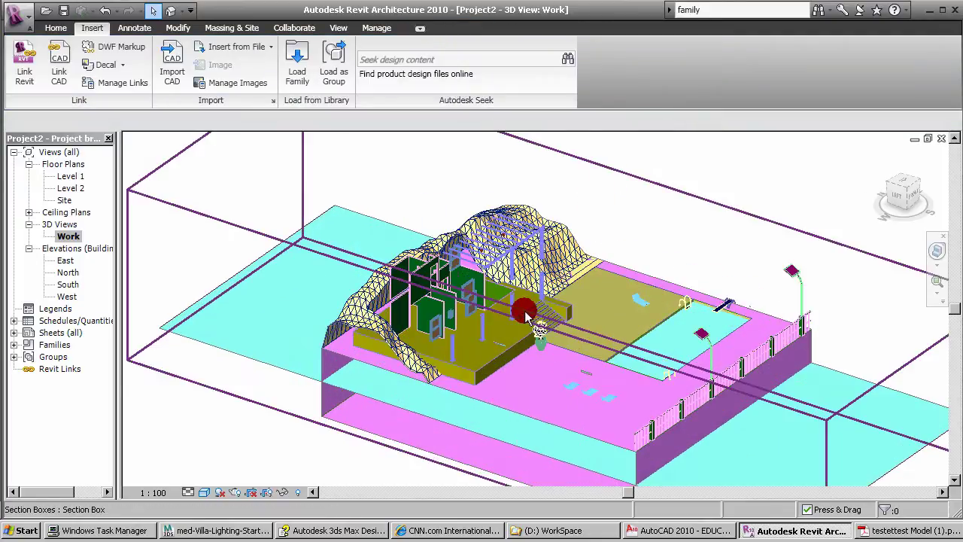
pyautogui.scroll(1, 516, 303)
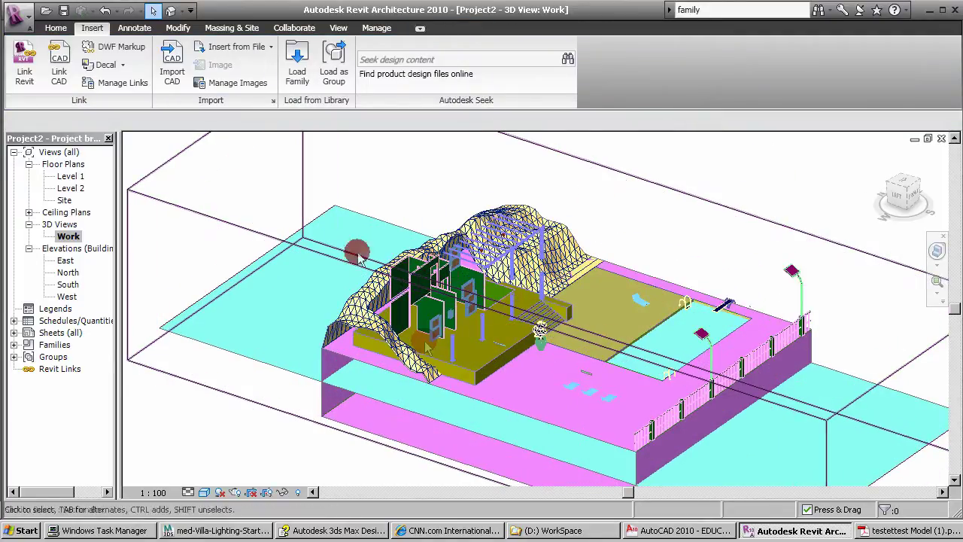
# On Level 1, delete the imported testettest.DWG, dismiss the warning and centre the remaining markers.
pyautogui.doubleClick(70, 176)
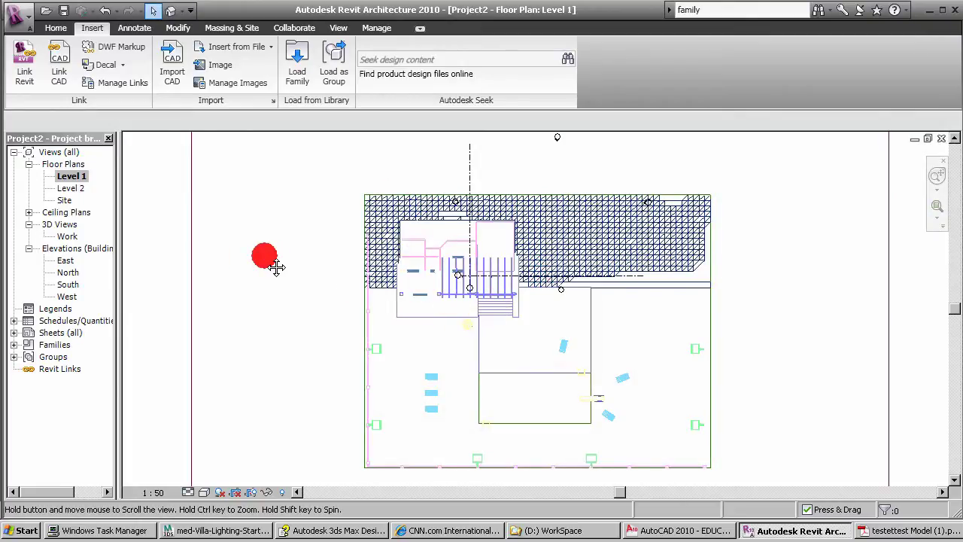
pyautogui.scroll(-2, 264, 257)
pyautogui.scroll(-1, 264, 257)
pyautogui.click(410, 185)
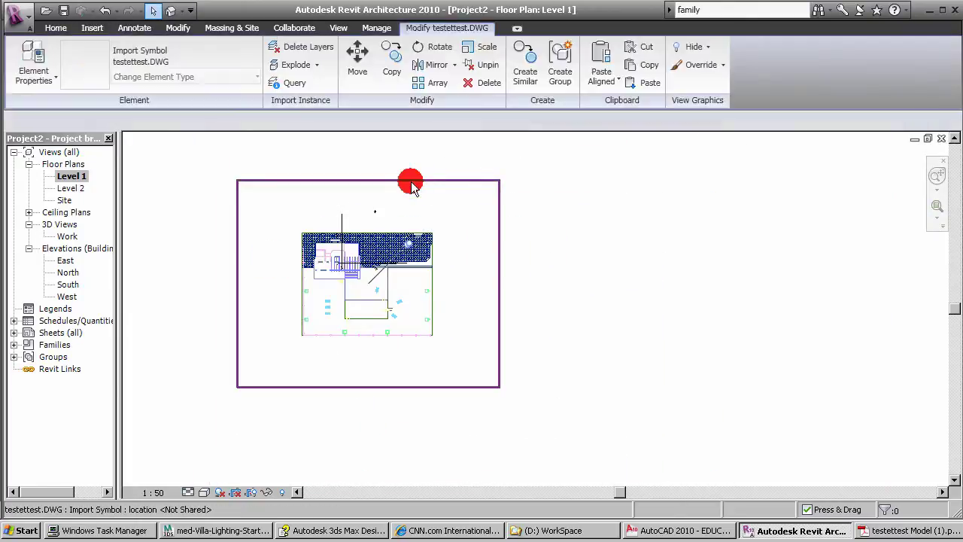
pyautogui.press('Delete')
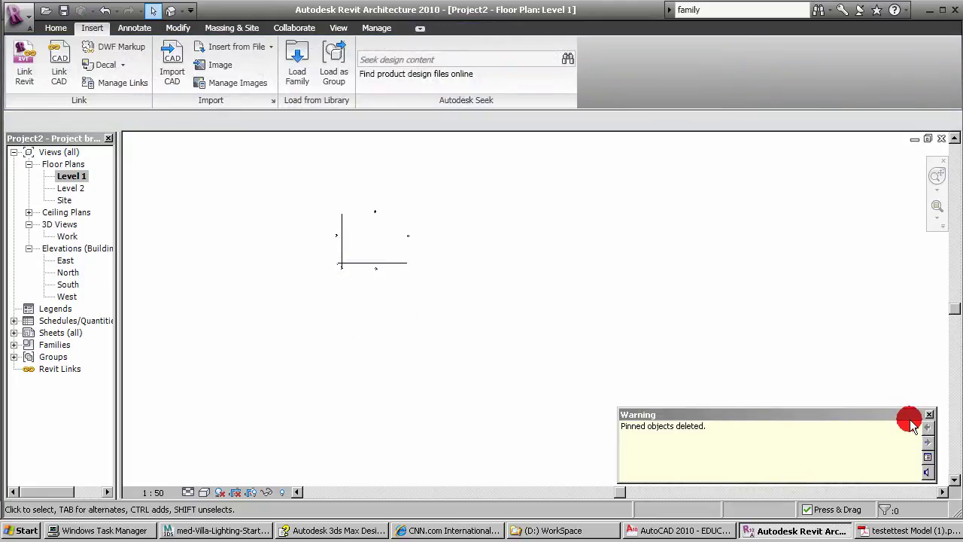
pyautogui.click(930, 416)
pyautogui.scroll(3, 467, 358)
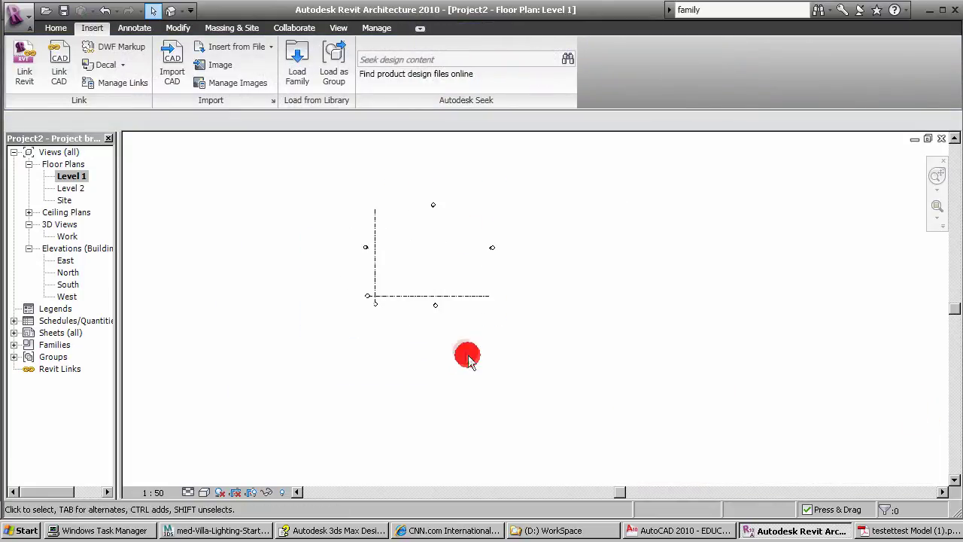
pyautogui.moveTo(407, 238)
pyautogui.mouseDown(button='middle')
pyautogui.moveTo(437, 313)
pyautogui.moveTo(414, 316)
pyautogui.mouseUp(button='middle')
pyautogui.scroll(1, 435, 316)
pyautogui.click(54, 27)
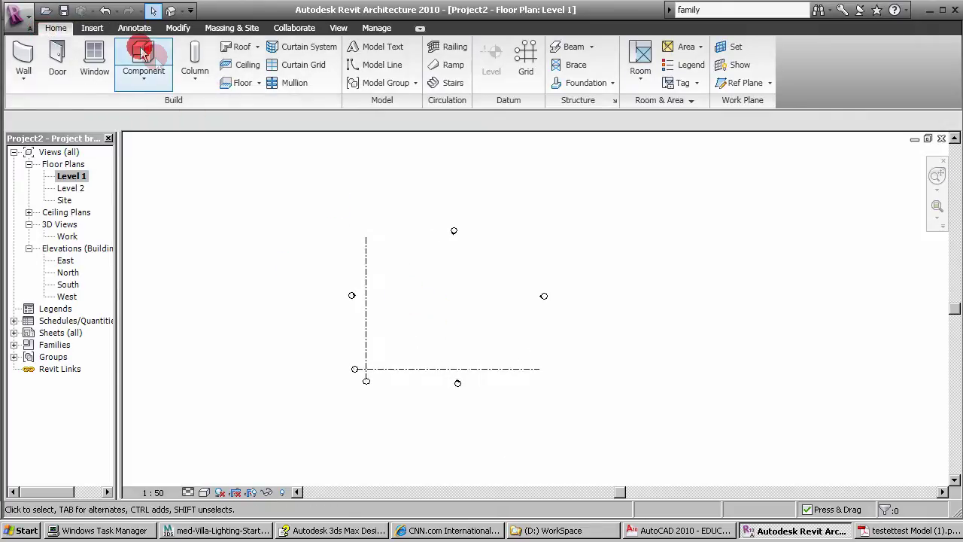
# Start a Model In-Place component in the Generic Models category, keeping the name Generic Models 1.
pyautogui.click(146, 88)
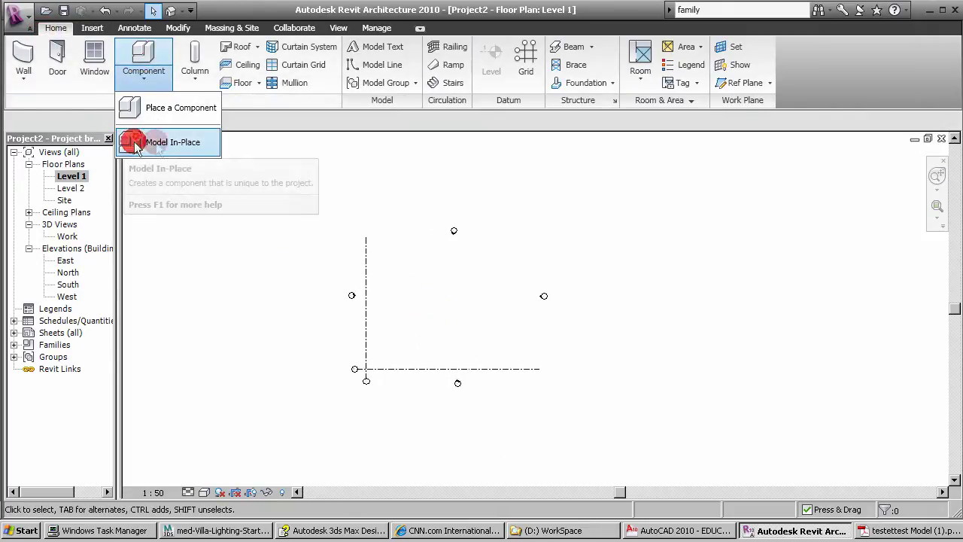
pyautogui.click(203, 147)
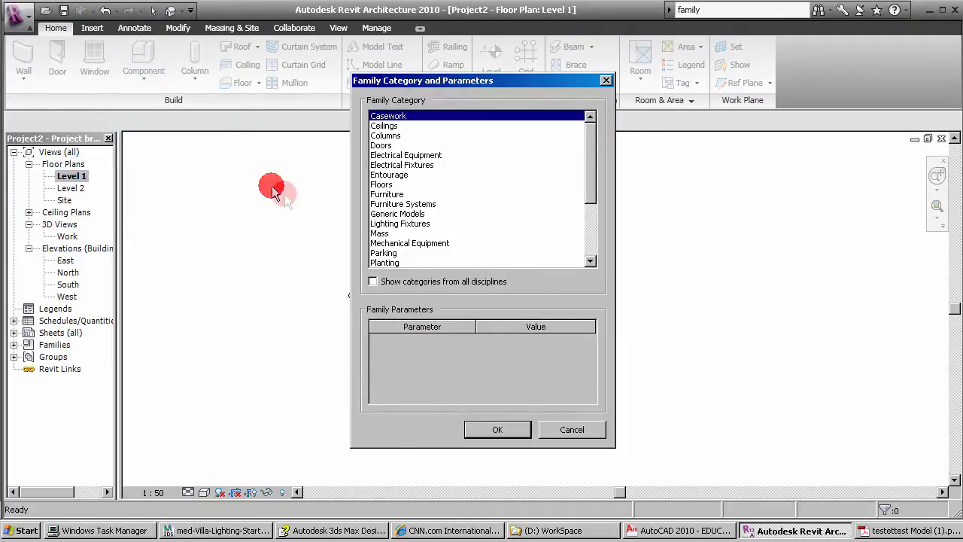
pyautogui.moveTo(593, 169)
pyautogui.mouseDown()
pyautogui.moveTo(594, 226)
pyautogui.moveTo(594, 169)
pyautogui.mouseUp()
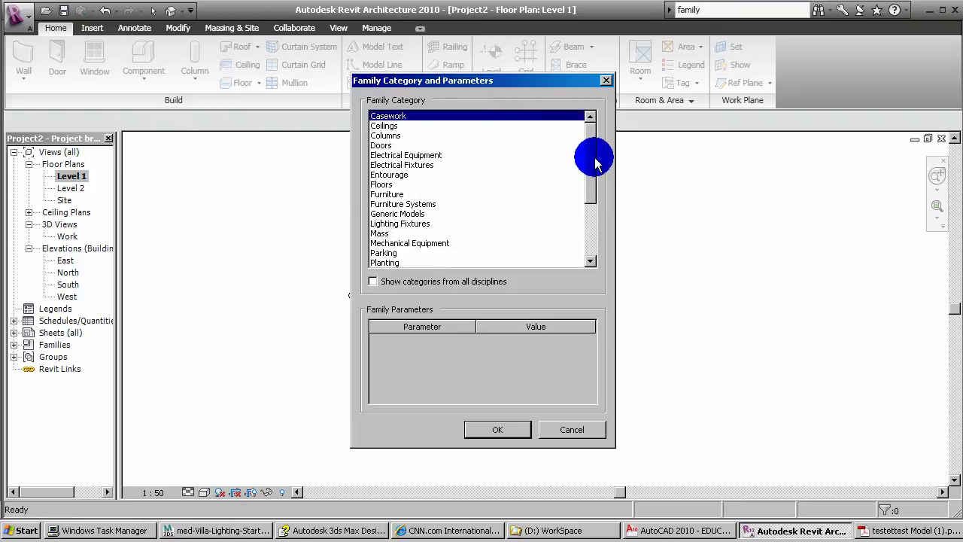
pyautogui.rightClick(442, 215)
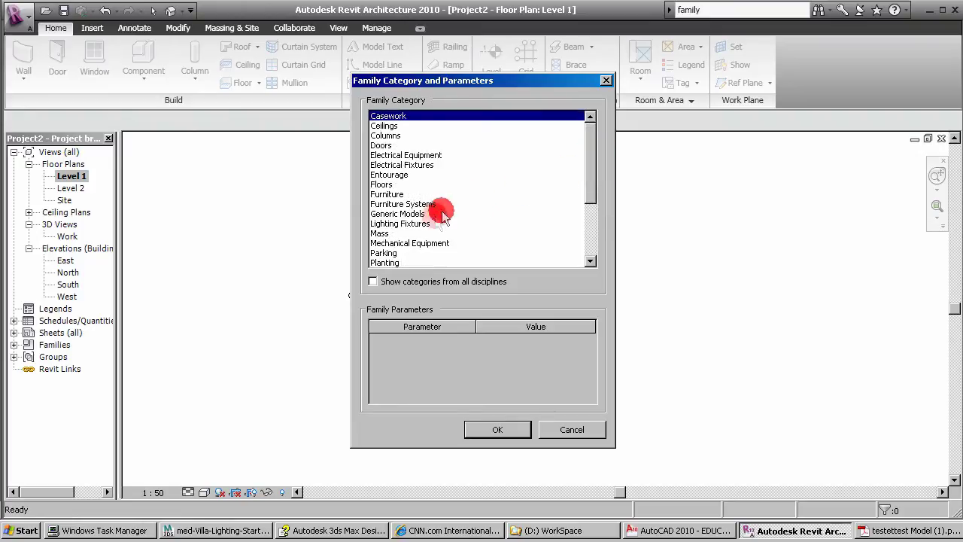
pyautogui.click(393, 214)
pyautogui.click(502, 441)
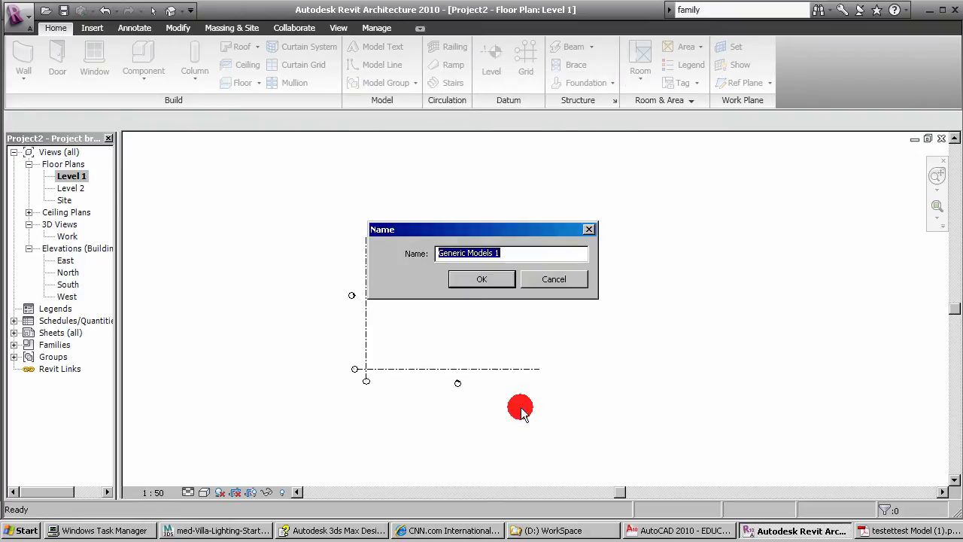
pyautogui.click(487, 284)
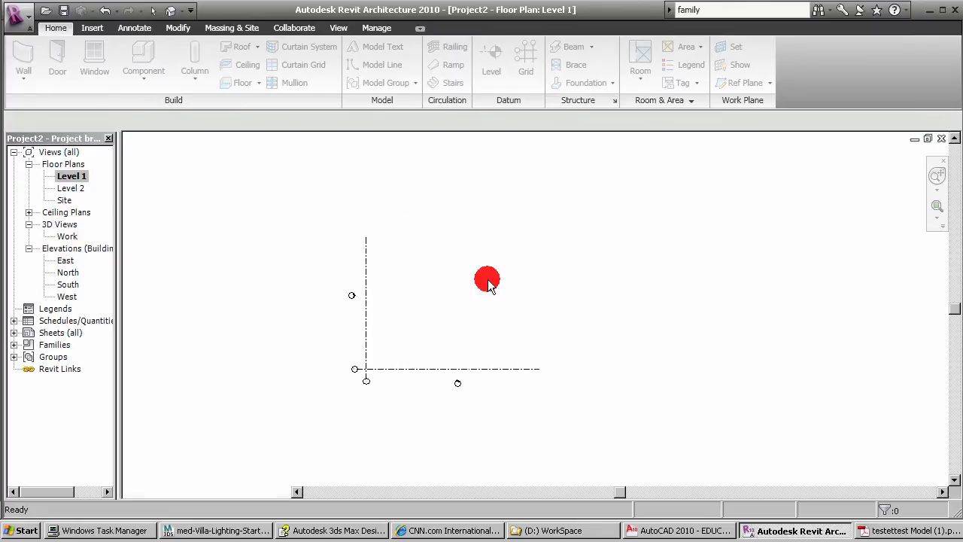
pyautogui.click(94, 29)
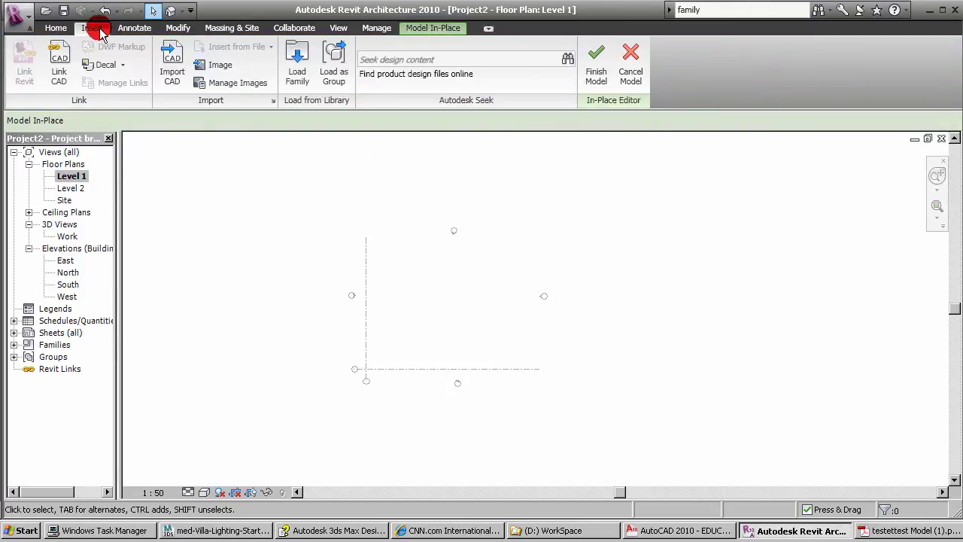
# Start Import CAD, browse to D: WorkSpace, and answer AutoCAD's save prompts for testettest.DWG and Drawing1.
pyautogui.click(170, 78)
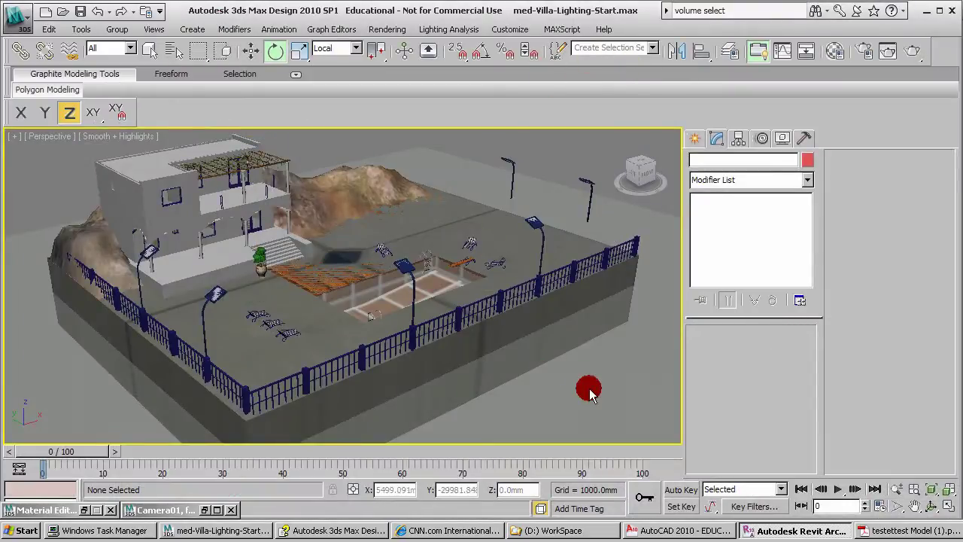
pyautogui.click(809, 530)
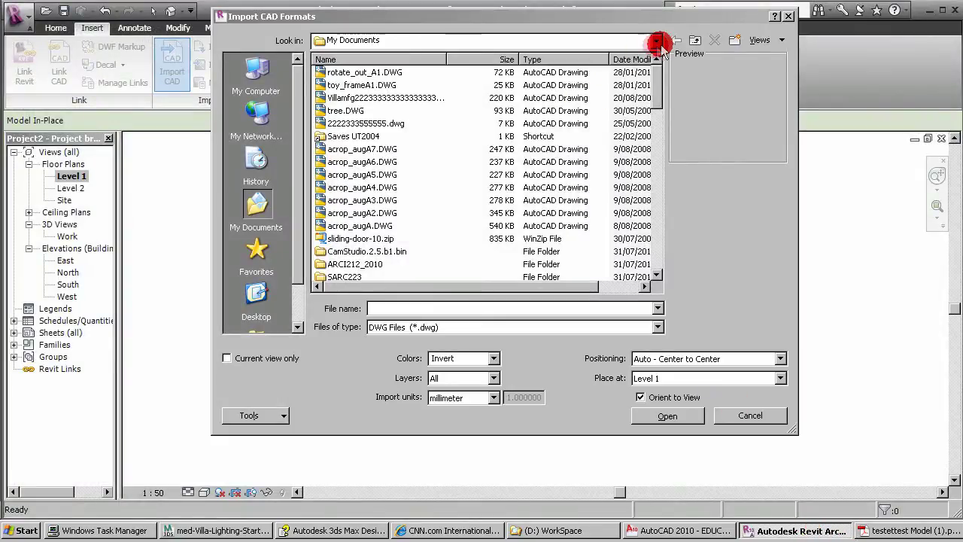
pyautogui.click(656, 41)
pyautogui.click(813, 530)
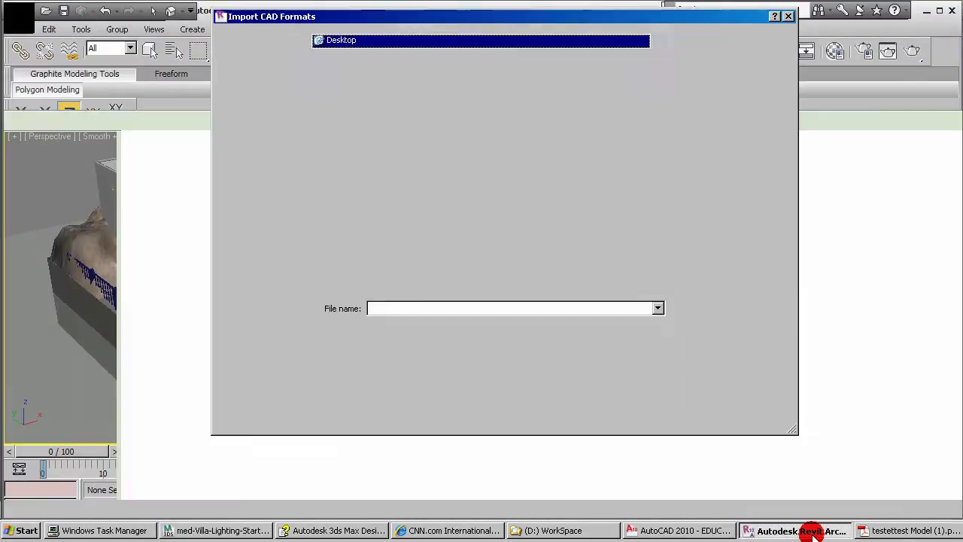
pyautogui.click(656, 39)
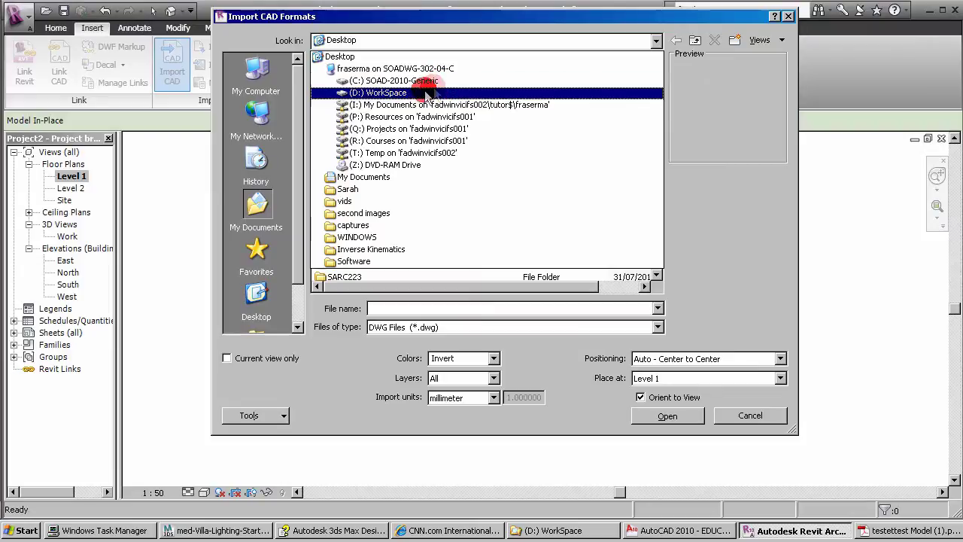
pyautogui.click(426, 93)
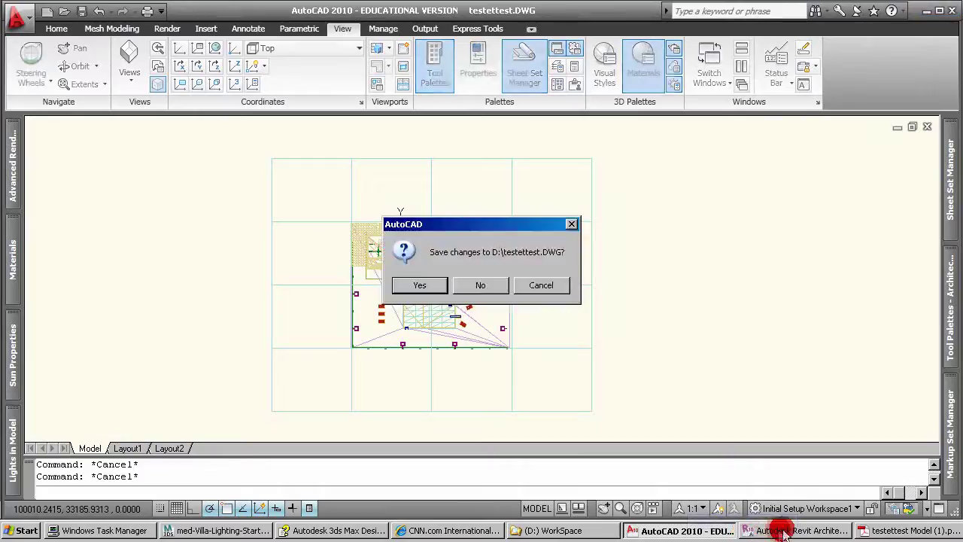
pyautogui.click(782, 530)
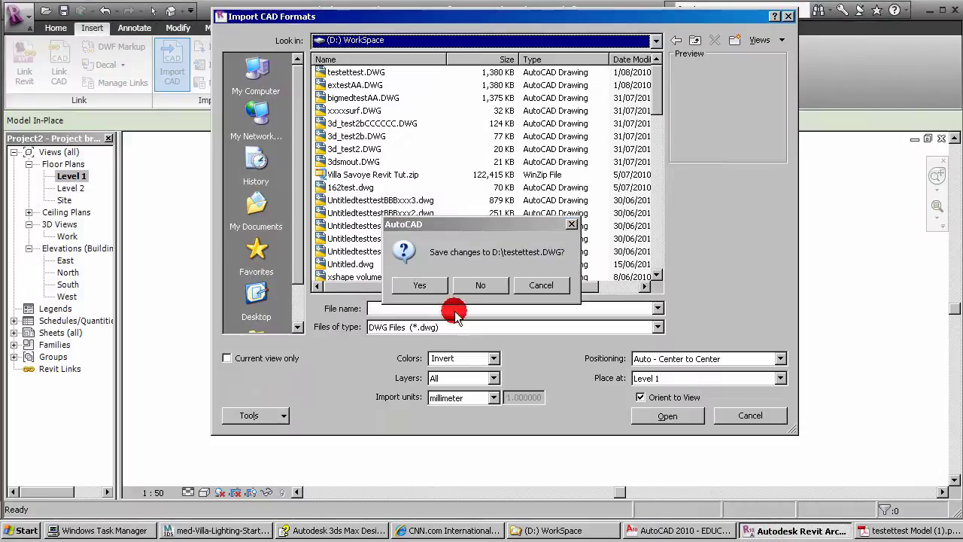
pyautogui.click(480, 285)
pyautogui.click(775, 527)
pyautogui.click(532, 285)
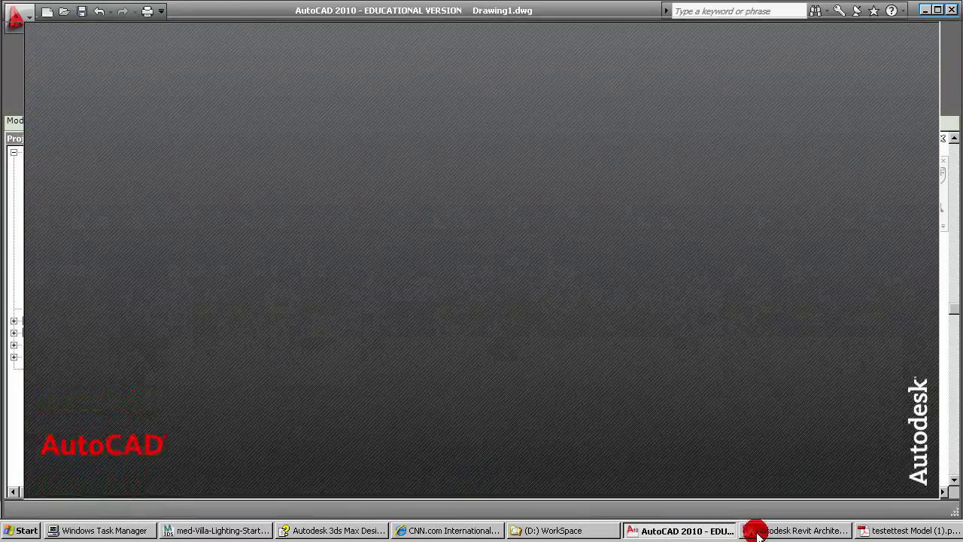
pyautogui.click(750, 530)
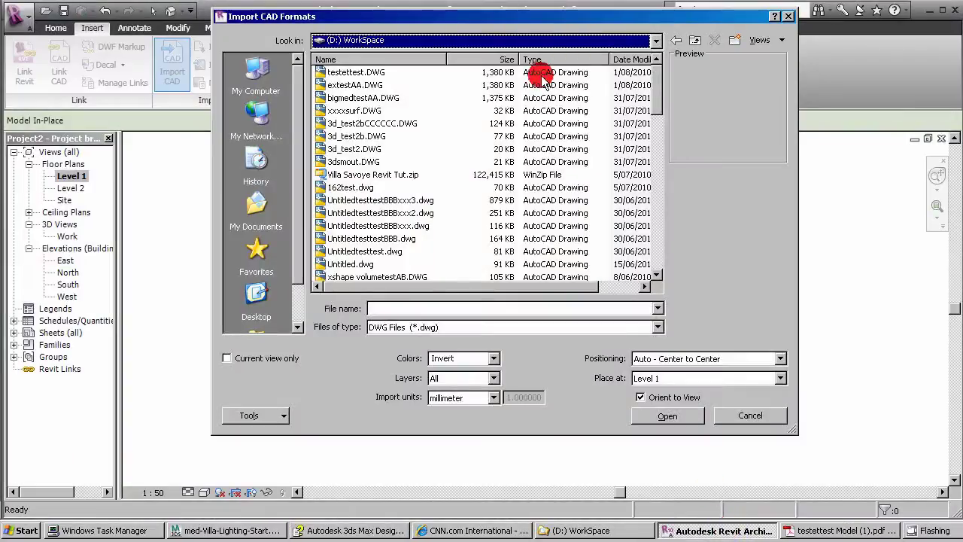
# Import testettest.DWG with Auto - Origin to Origin positioning in millimetres.
pyautogui.click(352, 72)
pyautogui.moveTo(386, 20); pyautogui.dragTo(380, 29)
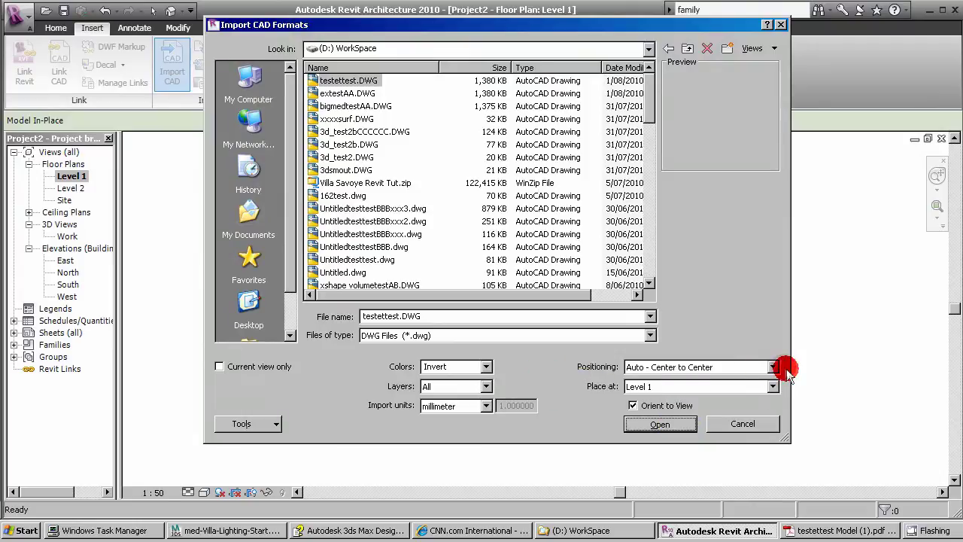
pyautogui.click(772, 366)
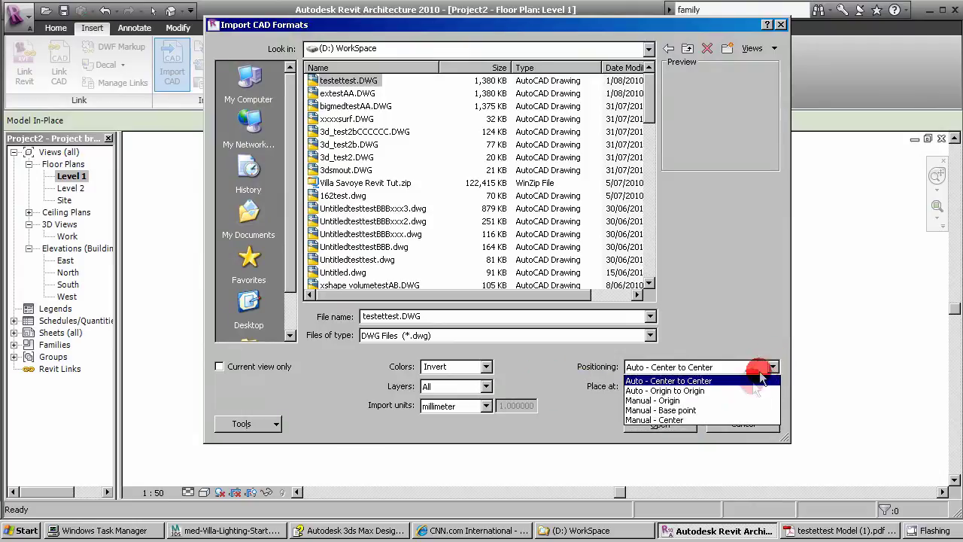
pyautogui.click(700, 392)
pyautogui.click(485, 405)
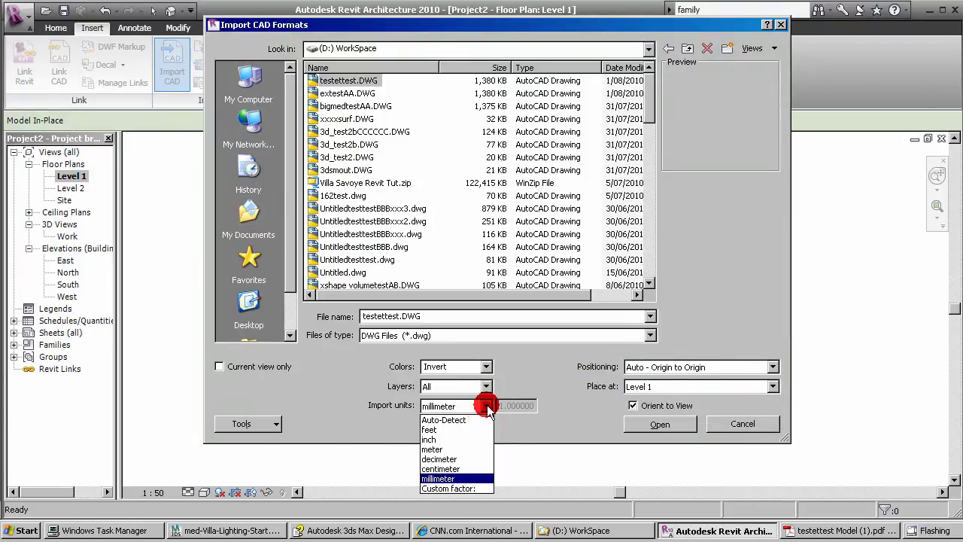
pyautogui.click(472, 482)
pyautogui.click(662, 425)
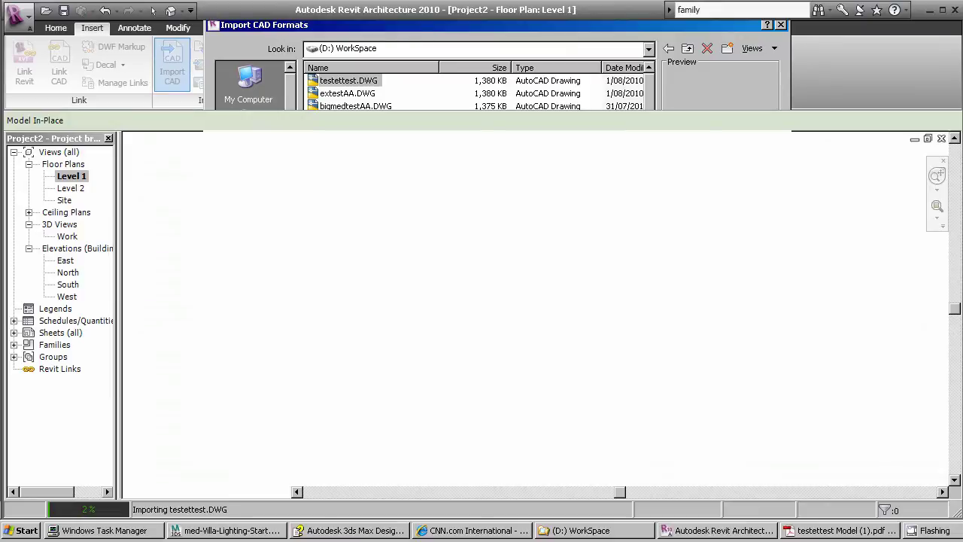
# Dismiss the ACIS import warning and finish the in-place model holding the terrain.
pyautogui.click(745, 533)
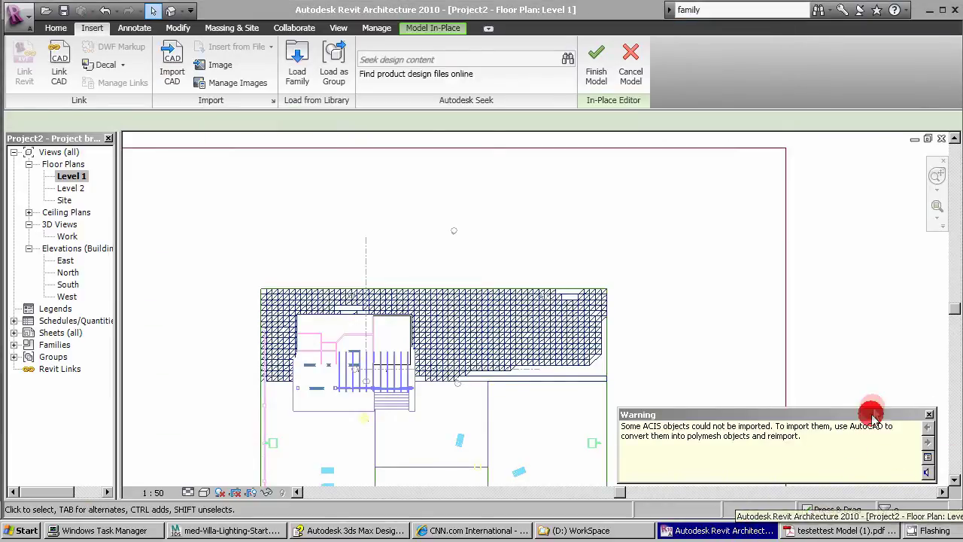
pyautogui.click(929, 413)
pyautogui.moveTo(467, 369); pyautogui.dragTo(550, 278, button='middle')
pyautogui.doubleClick(71, 188)
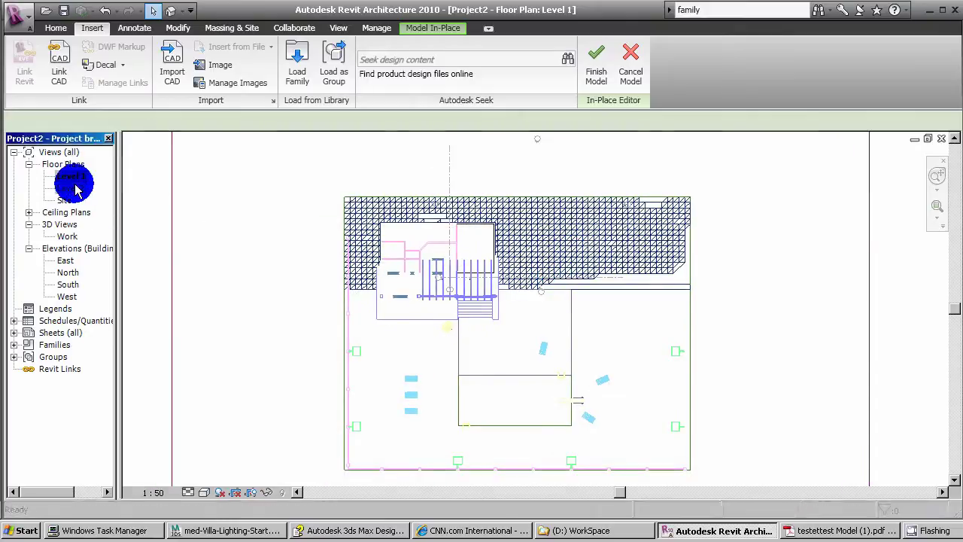
pyautogui.click(599, 64)
# Review the terrain on the Site, Level 1 and Level 2 plans, ending on the East elevation.
pyautogui.doubleClick(63, 200)
pyautogui.click(600, 64)
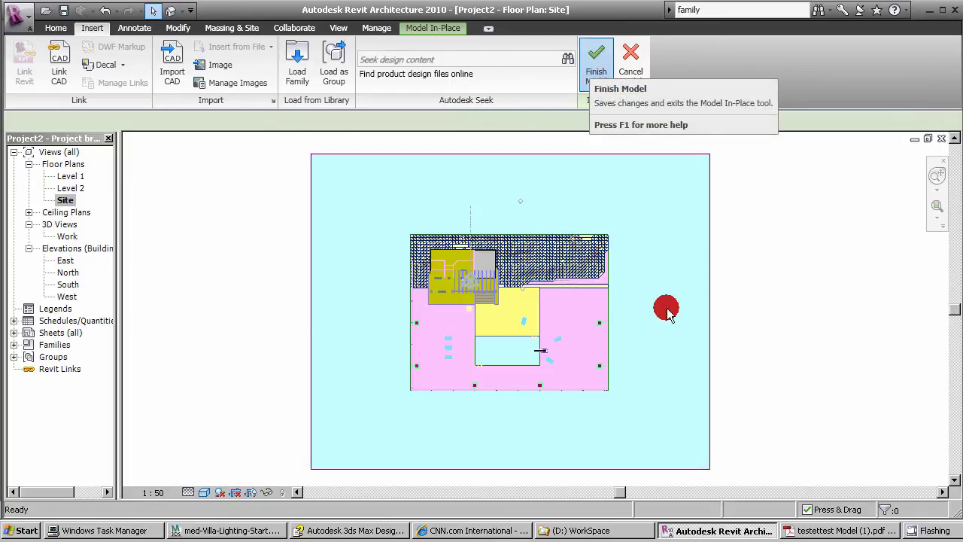
pyautogui.doubleClick(70, 178)
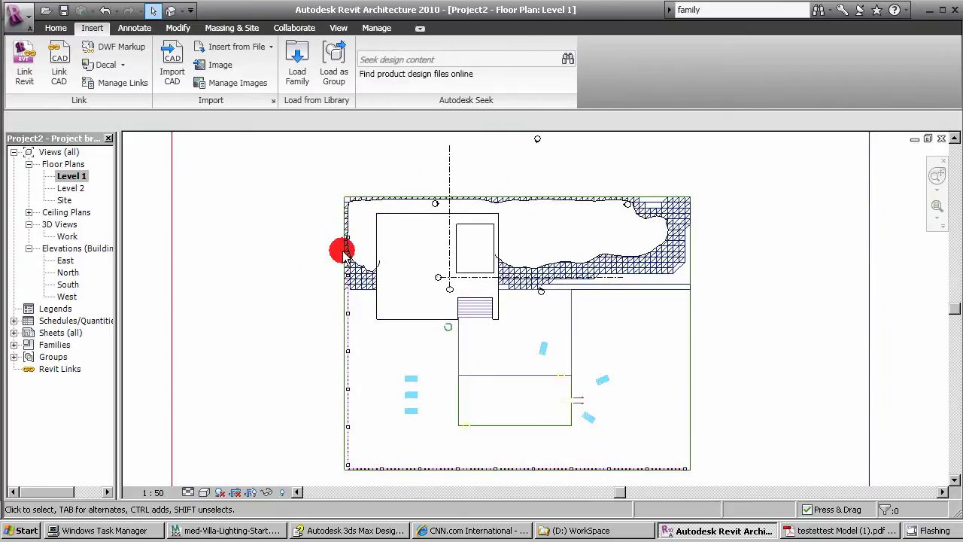
pyautogui.click(76, 189)
pyautogui.doubleClick(79, 193)
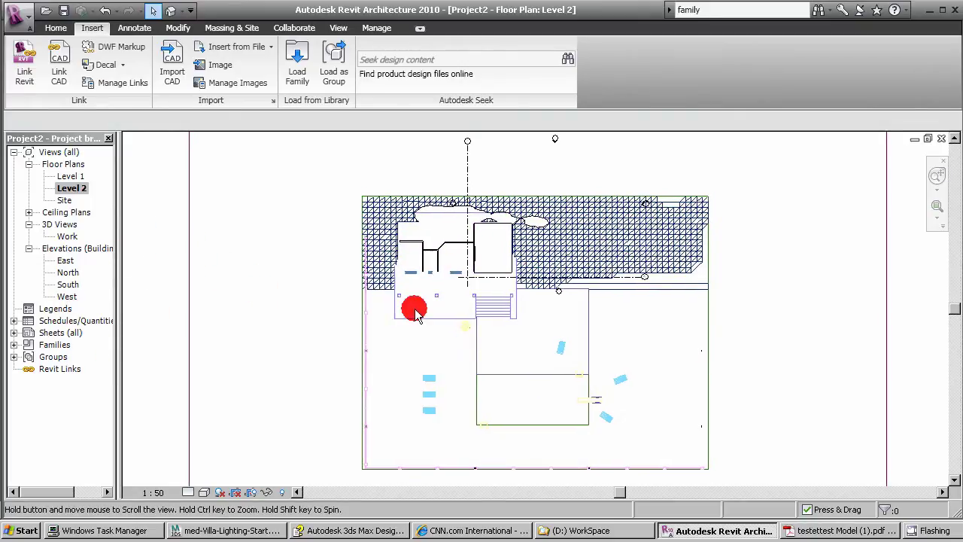
pyautogui.scroll(-3, 416, 312)
pyautogui.moveTo(416, 312)
pyautogui.mouseDown(button='middle')
pyautogui.moveTo(421, 280)
pyautogui.moveTo(429, 286)
pyautogui.mouseUp(button='middle')
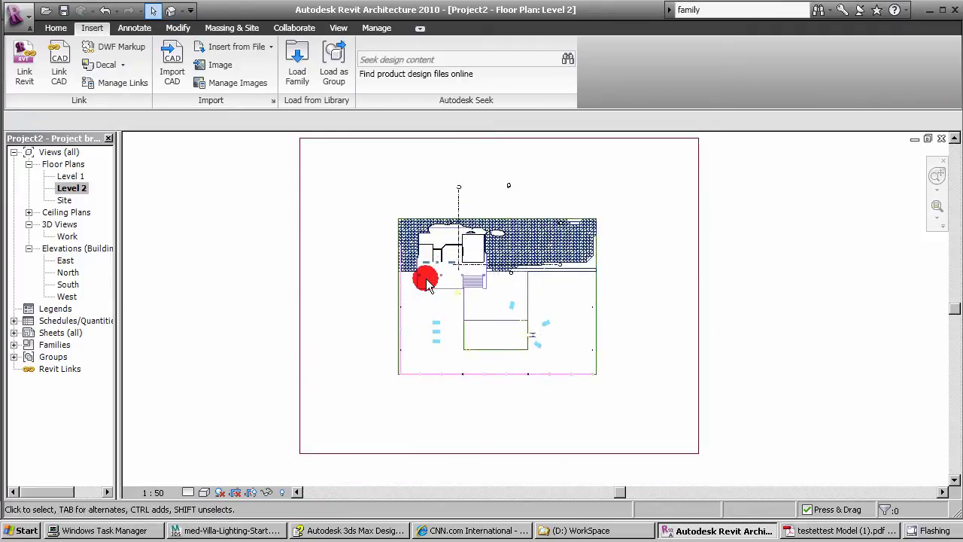
pyautogui.doubleClick(65, 263)
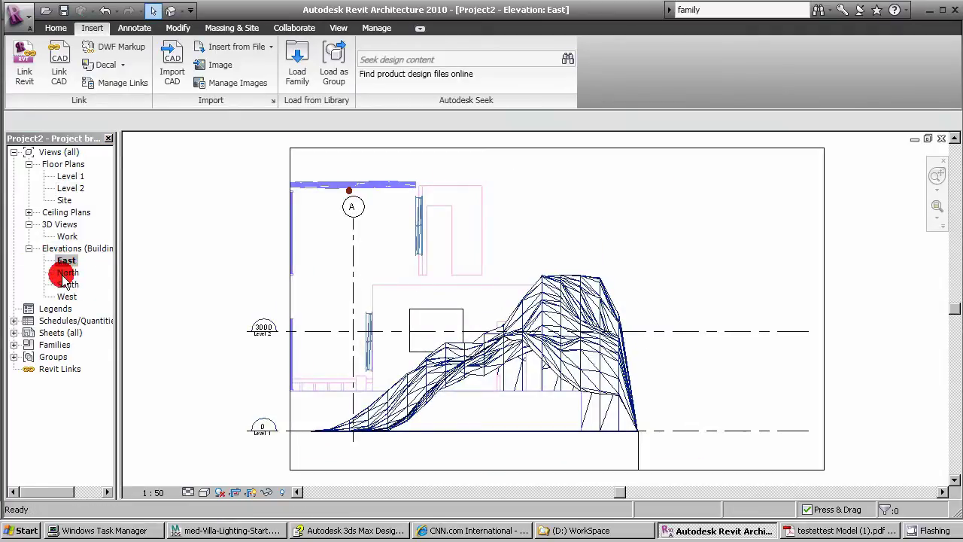
# On the North elevation, drag the crop region's right edge outward to include terrain and house.
pyautogui.doubleClick(65, 273)
pyautogui.moveTo(411, 307); pyautogui.dragTo(393, 309, button='middle')
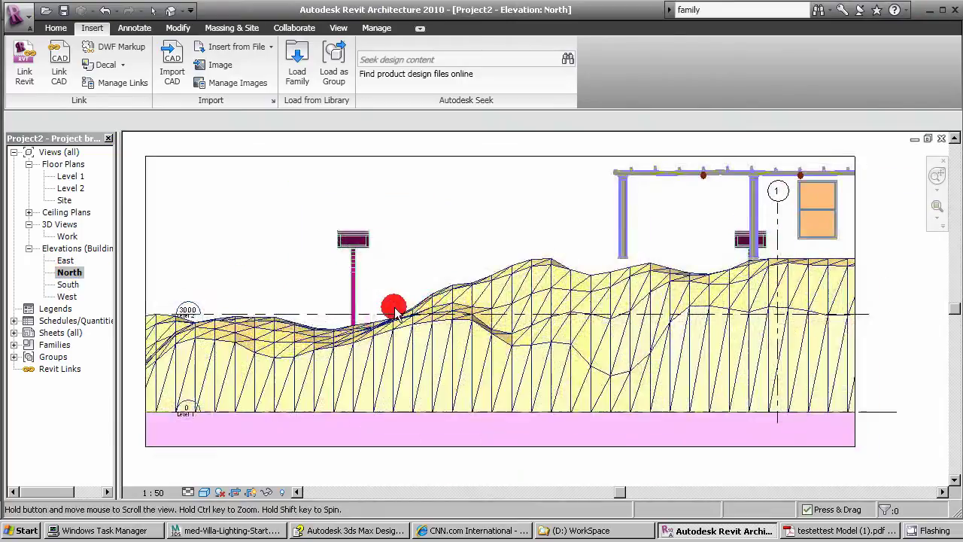
pyautogui.scroll(-1, 392, 308)
pyautogui.click(454, 183)
pyautogui.moveTo(784, 309); pyautogui.dragTo(932, 310)
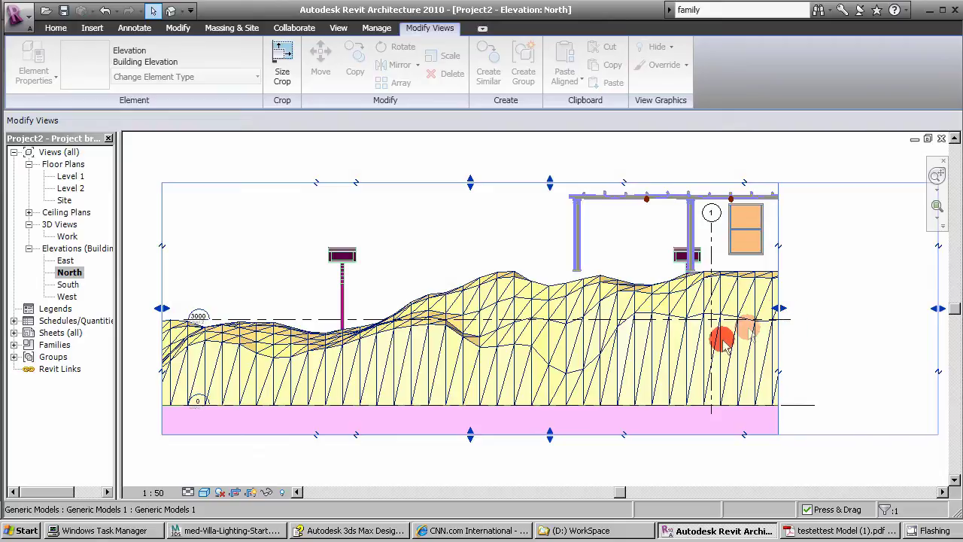
pyautogui.scroll(-1, 674, 303)
pyautogui.scroll(-1, 675, 303)
pyautogui.click(745, 188)
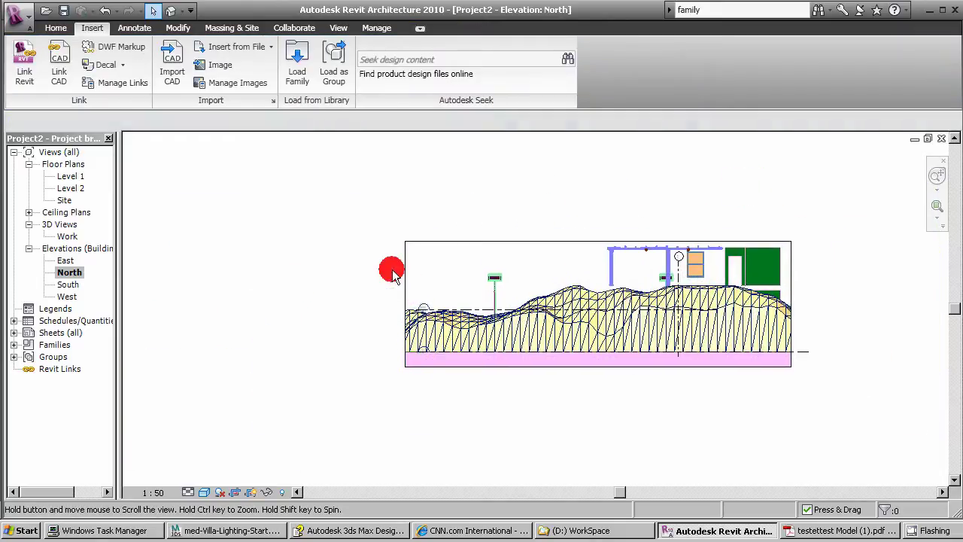
pyautogui.moveTo(387, 269); pyautogui.dragTo(318, 245, button='middle')
pyautogui.click(50, 333)
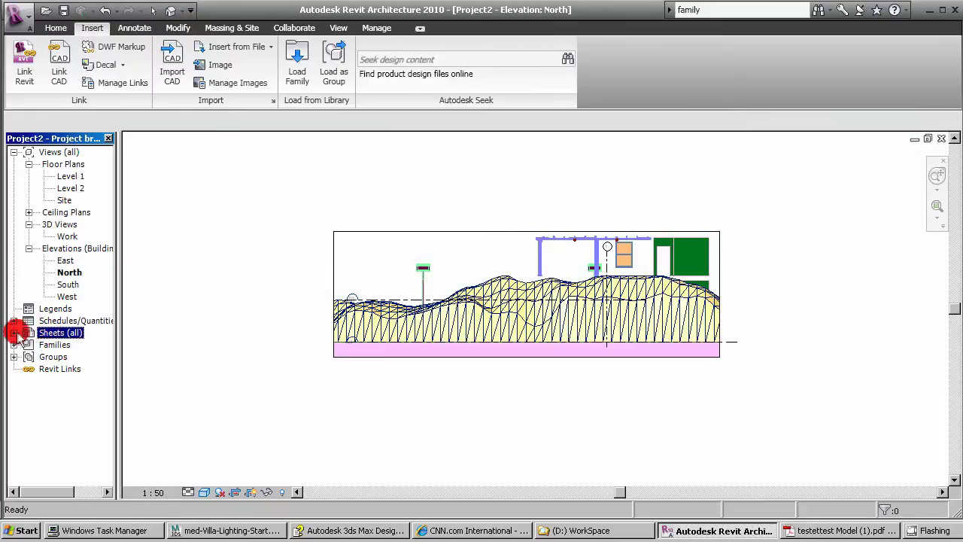
# Create sheet A102, loading Titleblock A3 metric (NZ) from the Annotations > Titleblocks library folder.
pyautogui.click(13, 332)
pyautogui.rightClick(63, 334)
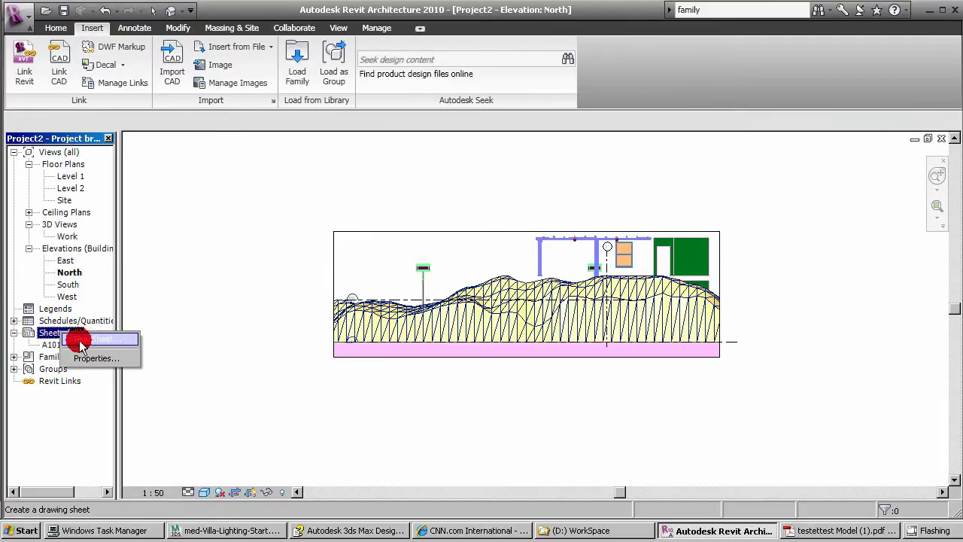
pyautogui.click(122, 341)
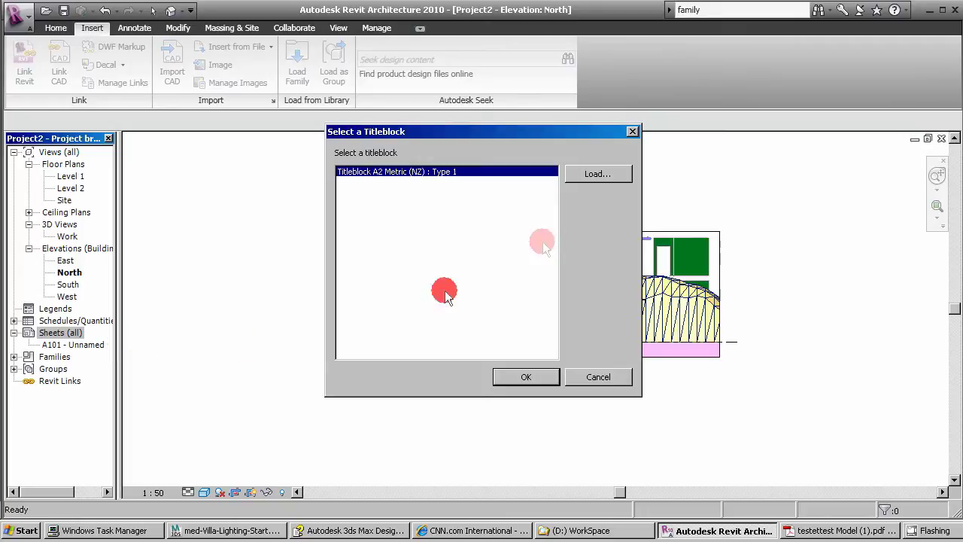
pyautogui.moveTo(475, 138); pyautogui.dragTo(419, 152)
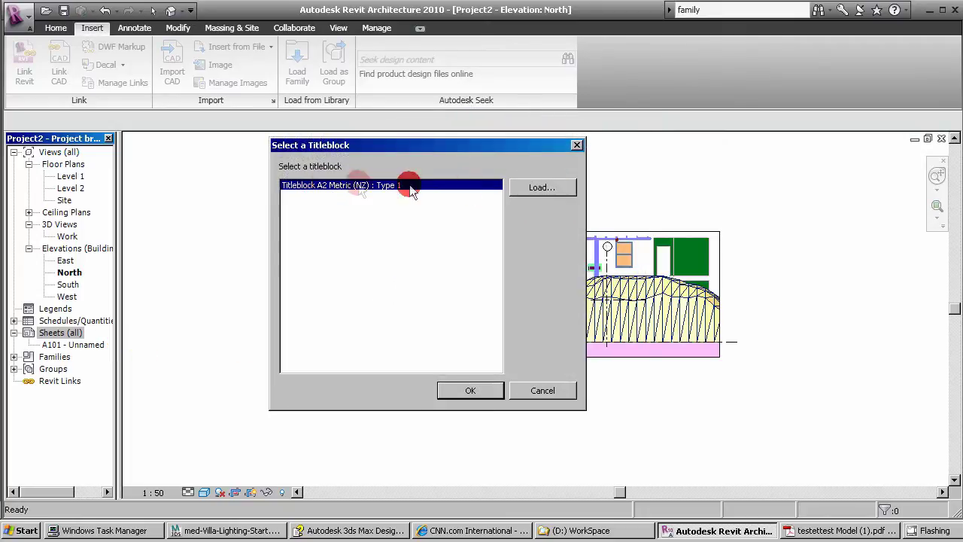
pyautogui.click(549, 188)
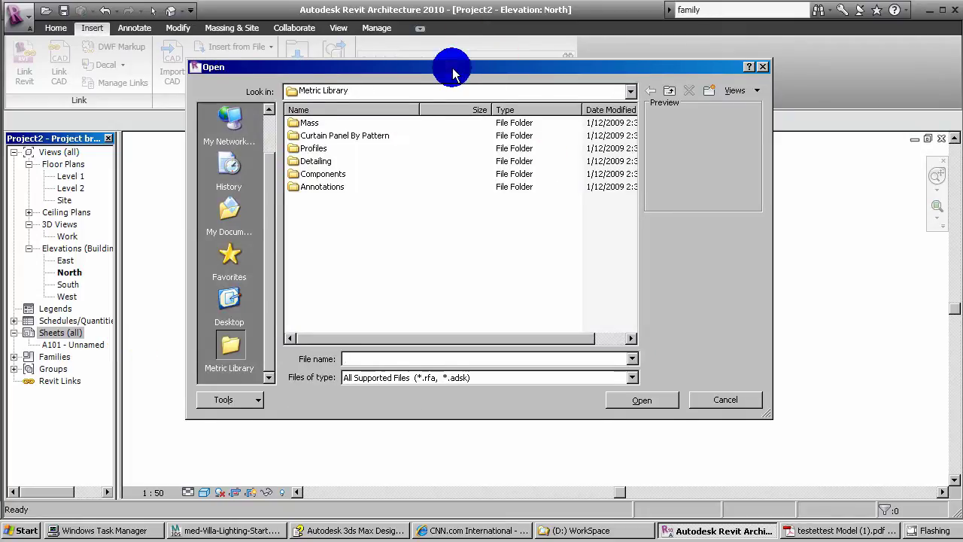
pyautogui.moveTo(452, 73); pyautogui.dragTo(450, 128)
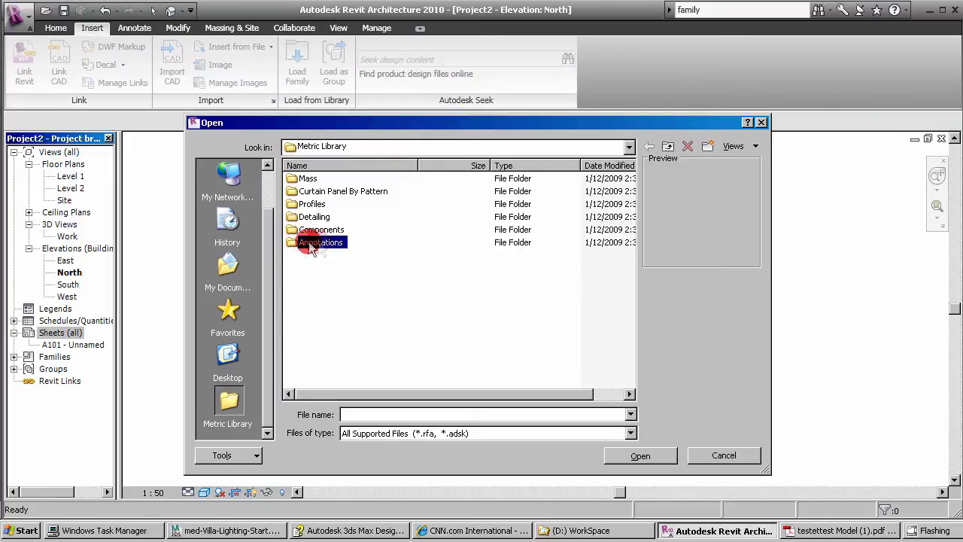
pyautogui.moveTo(320, 242)
pyautogui.doubleClick(336, 249)
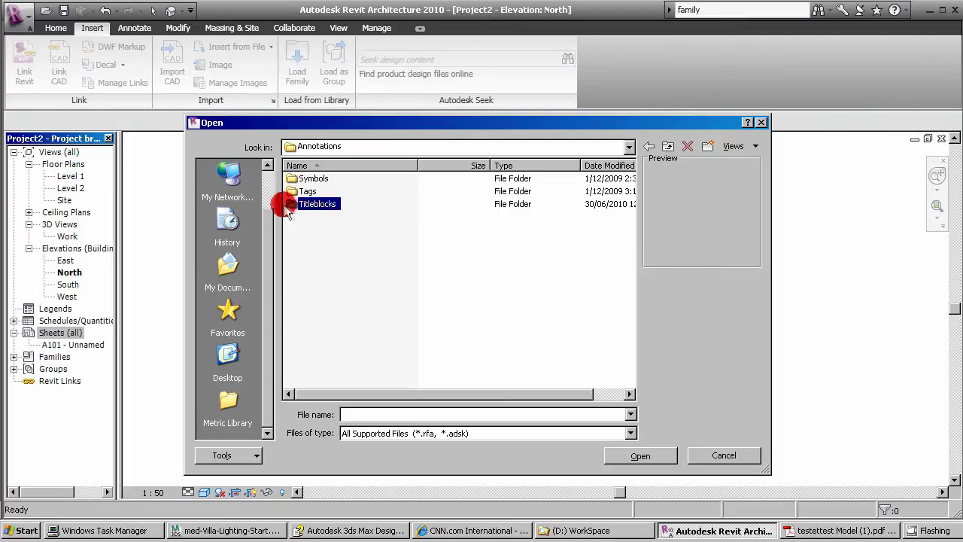
pyautogui.doubleClick(326, 209)
pyautogui.click(346, 217)
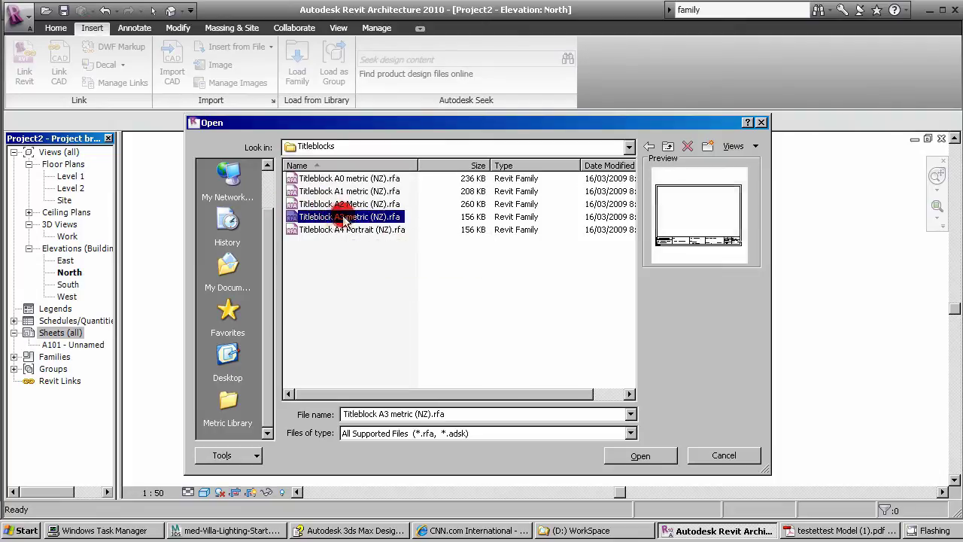
pyautogui.click(644, 458)
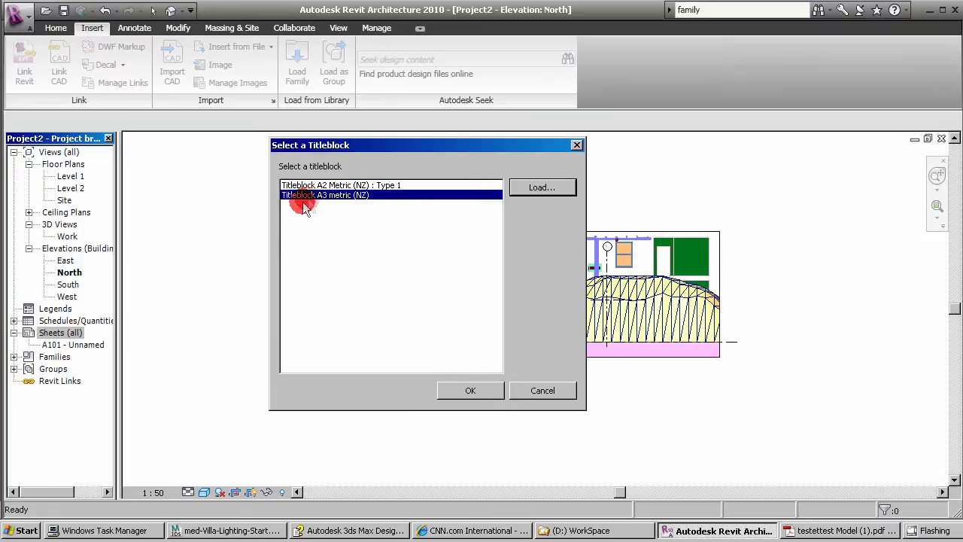
pyautogui.click(462, 390)
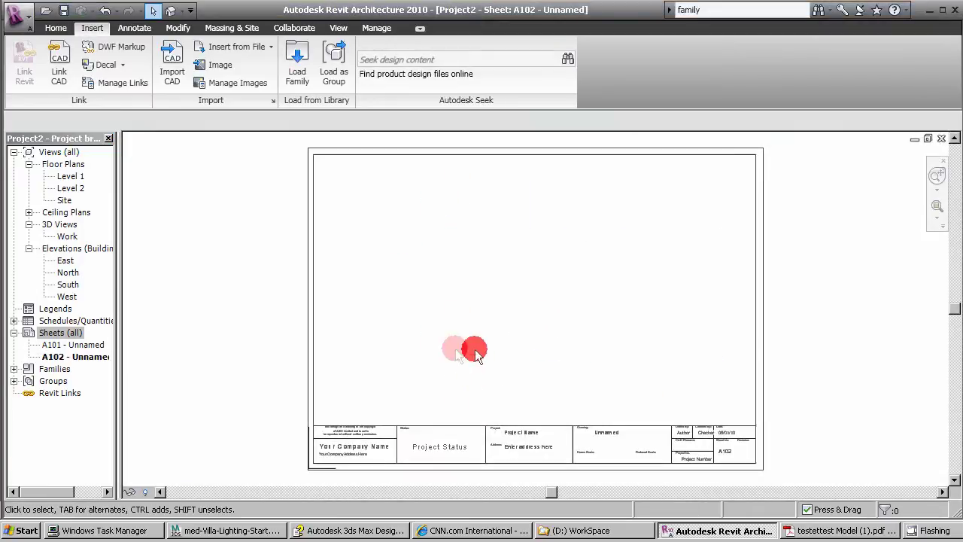
# Drag the Level 1 floor plan onto sheet A102 and place it.
pyautogui.click(69, 176)
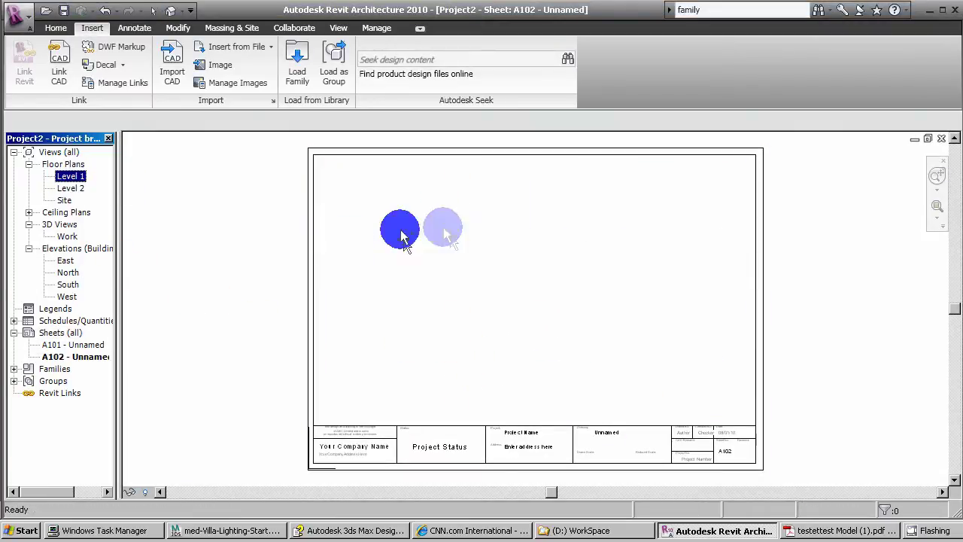
pyautogui.moveTo(505, 295); pyautogui.dragTo(552, 273)
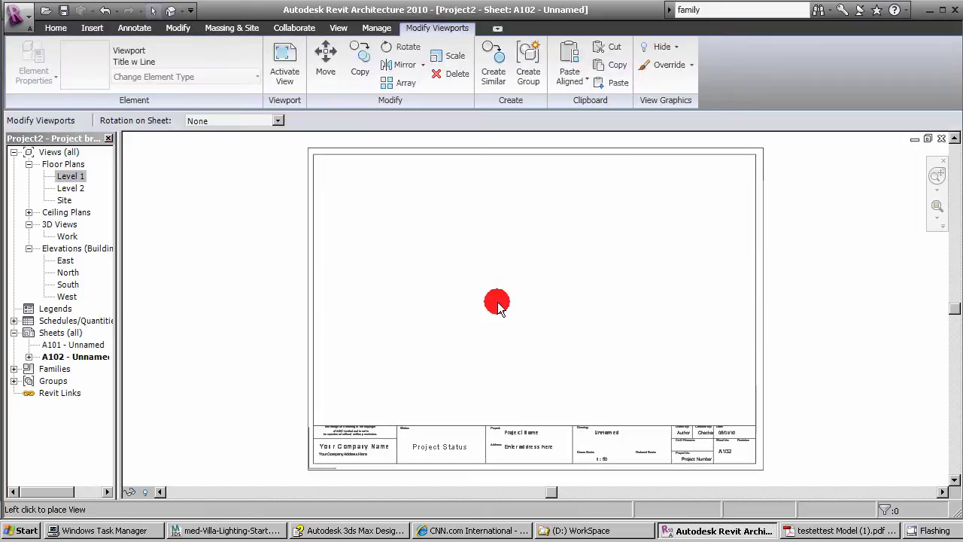
pyautogui.scroll(-3, 503, 292)
pyautogui.scroll(-2, 503, 292)
pyautogui.scroll(-1, 493, 278)
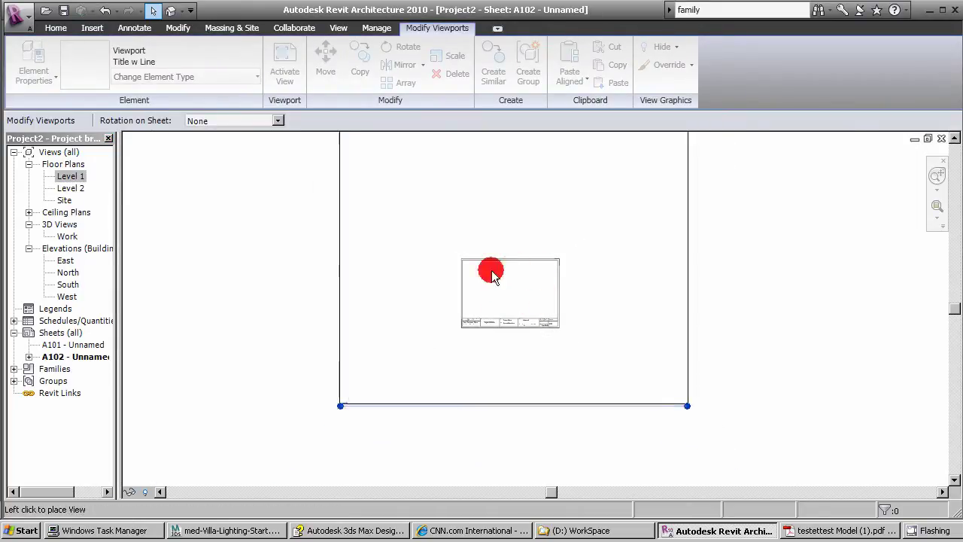
pyautogui.moveTo(672, 286)
pyautogui.mouseDown(button='middle')
pyautogui.moveTo(580, 273)
pyautogui.moveTo(516, 279)
pyautogui.mouseUp(button='middle')
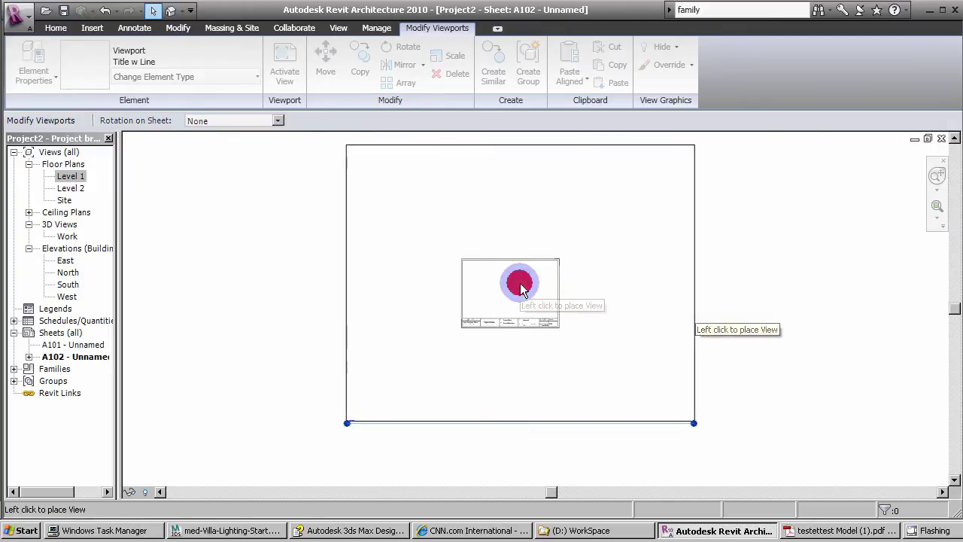
pyautogui.click(571, 302)
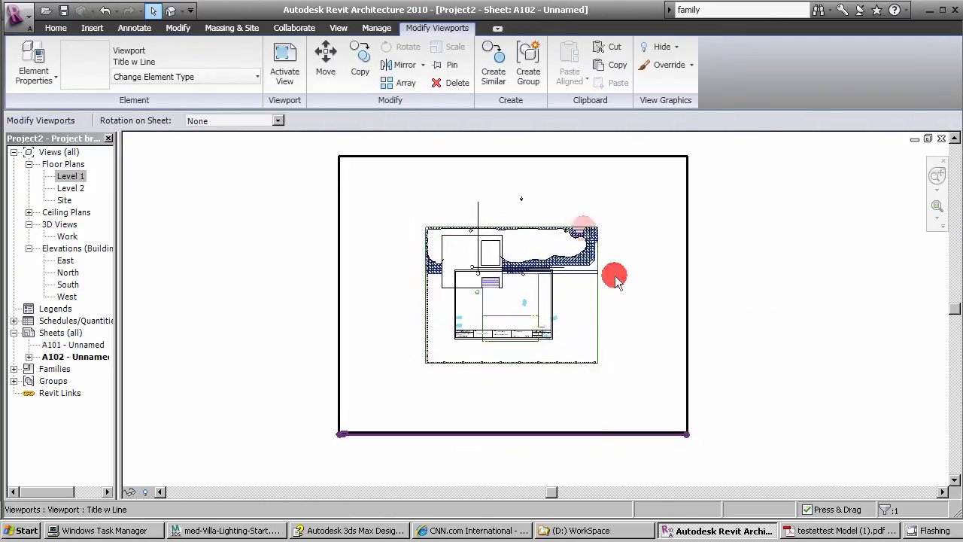
# Set the Level 1 viewport's view scale to 1 : 200.
pyautogui.rightClick(586, 238)
pyautogui.click(610, 512)
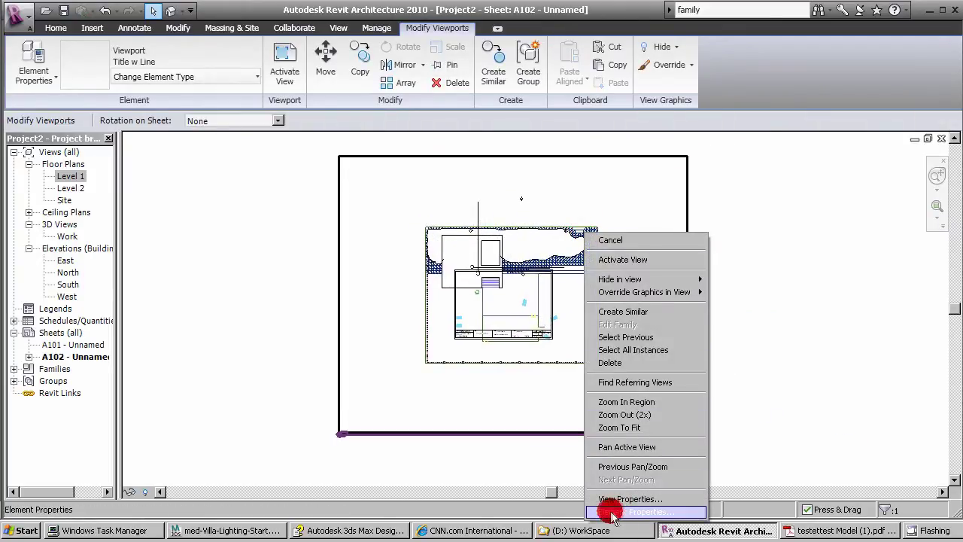
pyautogui.click(518, 167)
pyautogui.click(615, 167)
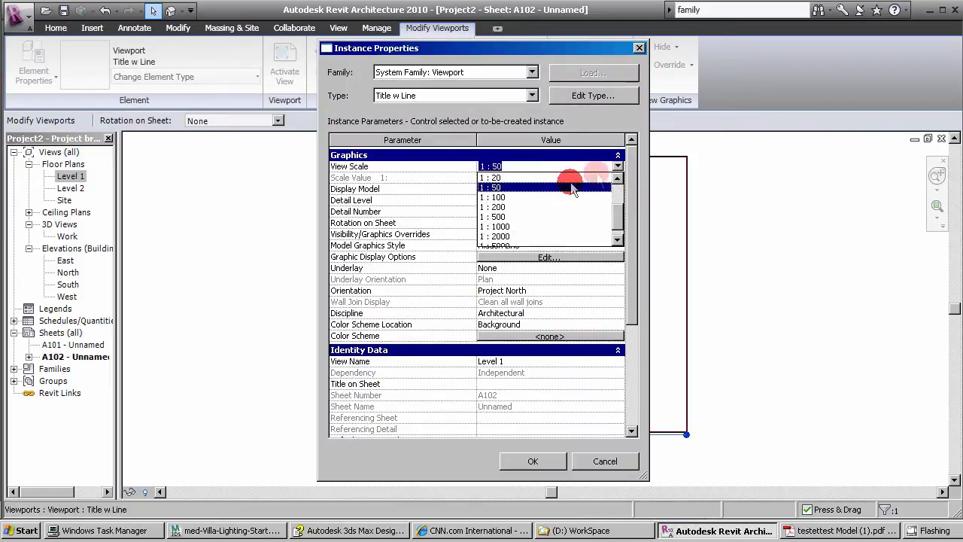
pyautogui.click(494, 212)
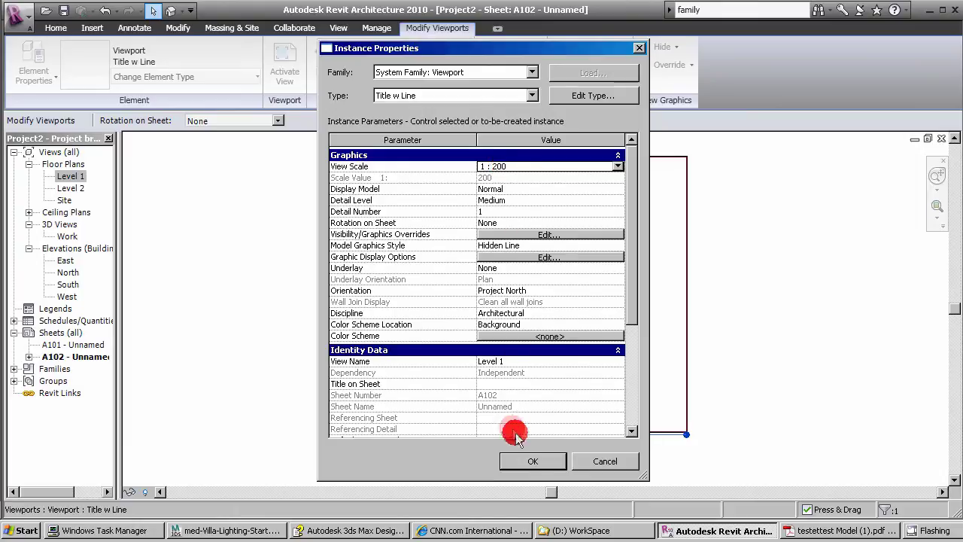
pyautogui.click(531, 461)
# Move the Level 1 viewport inside the A3 titleblock frame.
pyautogui.moveTo(409, 384); pyautogui.dragTo(531, 292)
pyautogui.scroll(1, 519, 309)
pyautogui.scroll(1, 512, 312)
pyautogui.scroll(2, 511, 308)
pyautogui.scroll(2, 514, 331)
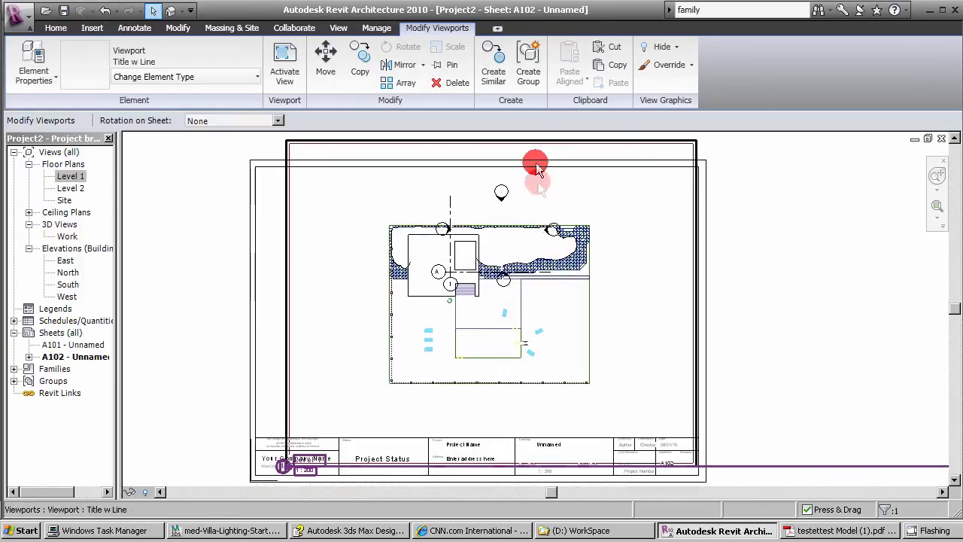
pyautogui.moveTo(526, 142); pyautogui.dragTo(513, 149)
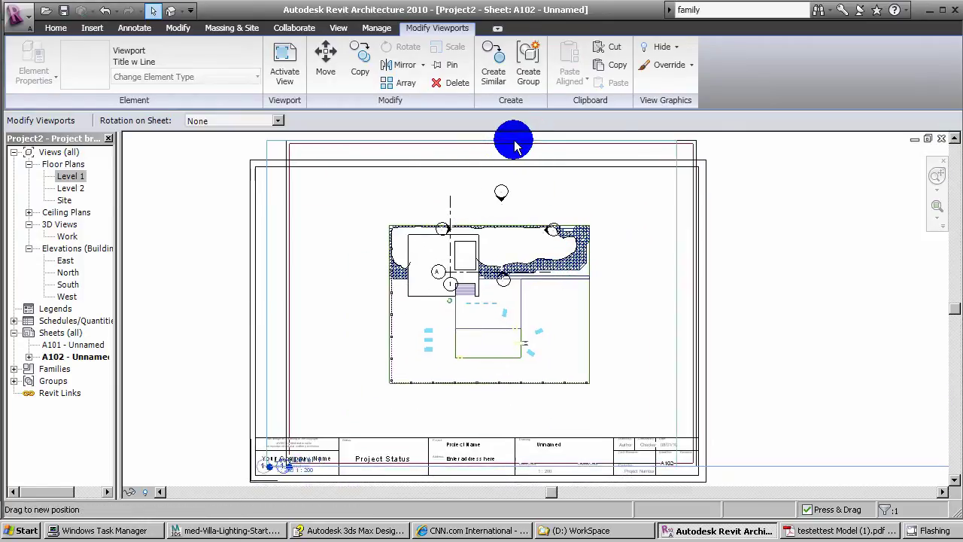
pyautogui.click(778, 286)
pyautogui.moveTo(612, 323); pyautogui.dragTo(625, 323, button='middle')
# Shift the Level 1 viewport left and place the Level 2 floor plan on sheet A102.
pyautogui.click(112, 320)
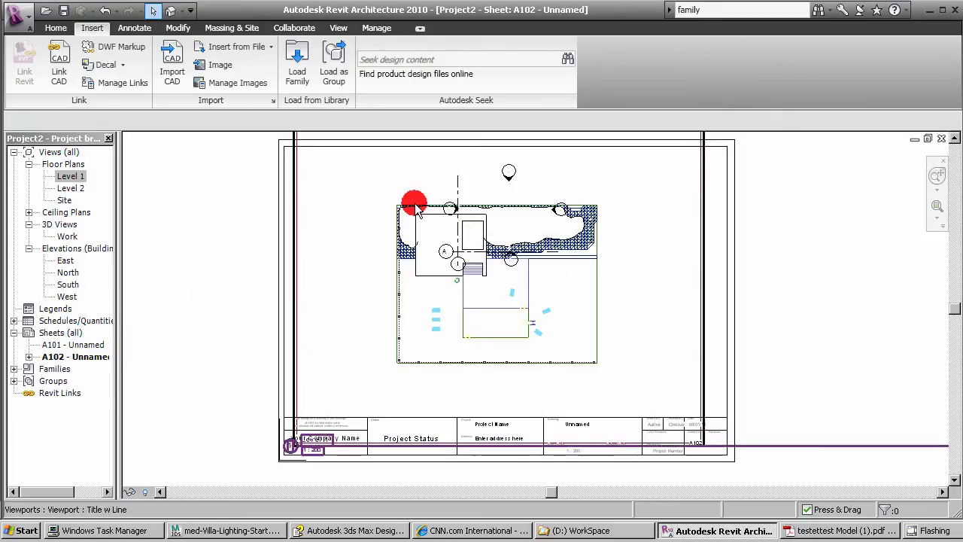
pyautogui.scroll(-2, 308, 279)
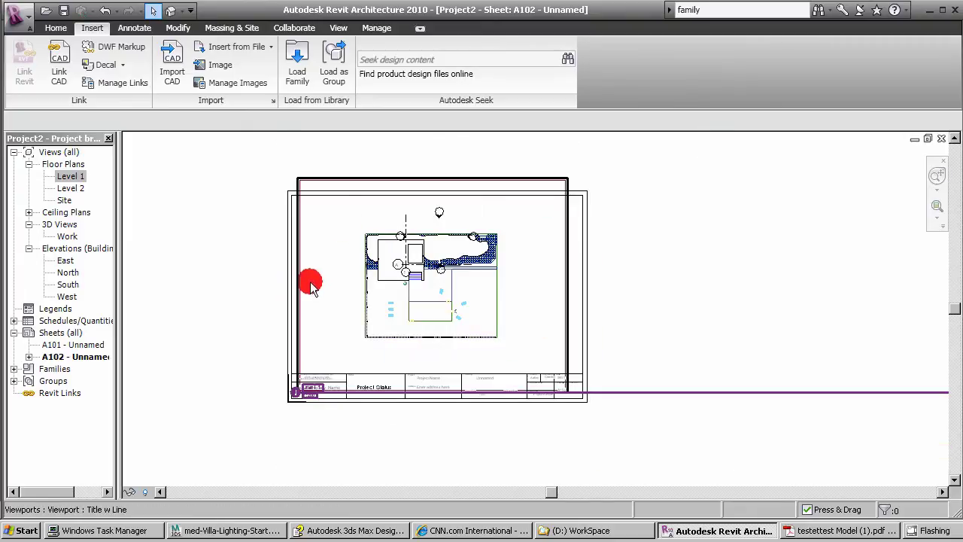
pyautogui.moveTo(346, 182); pyautogui.dragTo(277, 176)
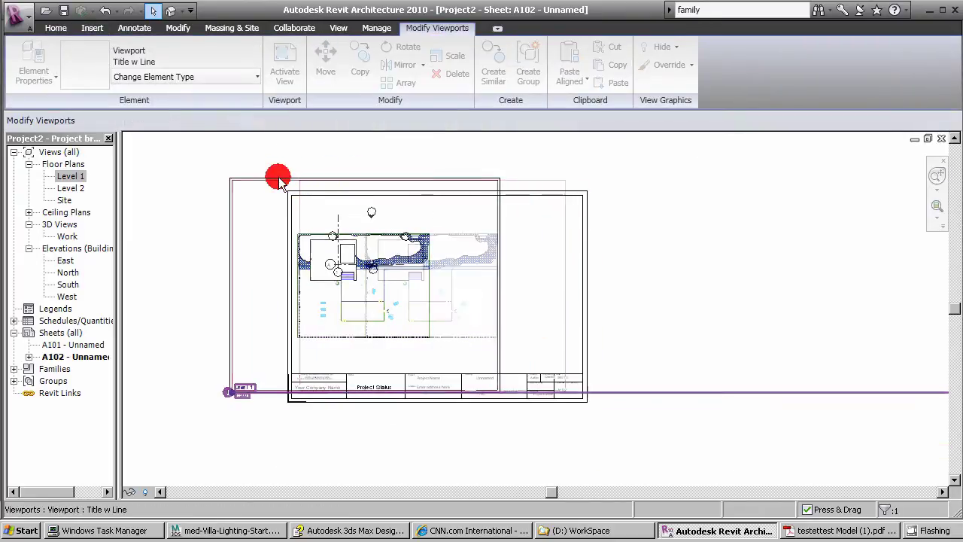
pyautogui.click(71, 189)
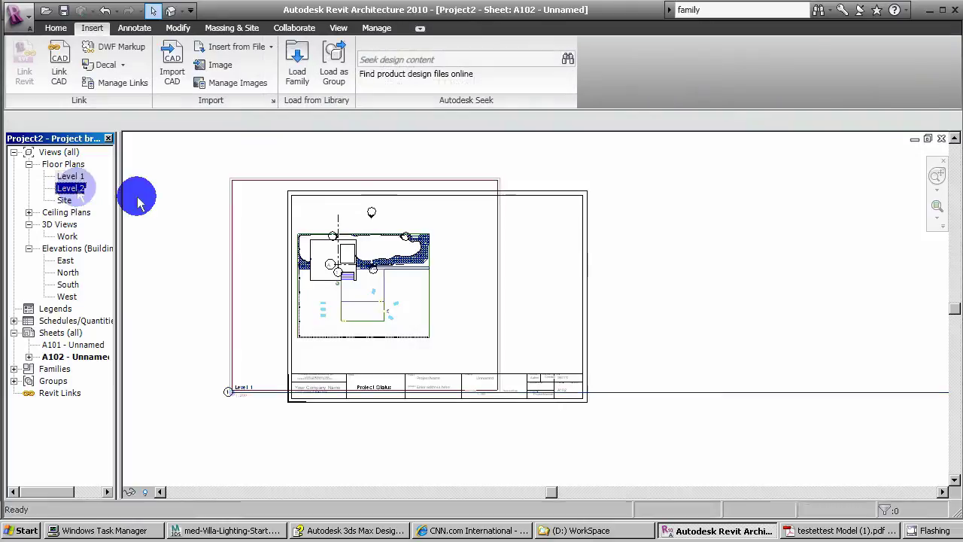
pyautogui.moveTo(669, 294); pyautogui.dragTo(671, 293)
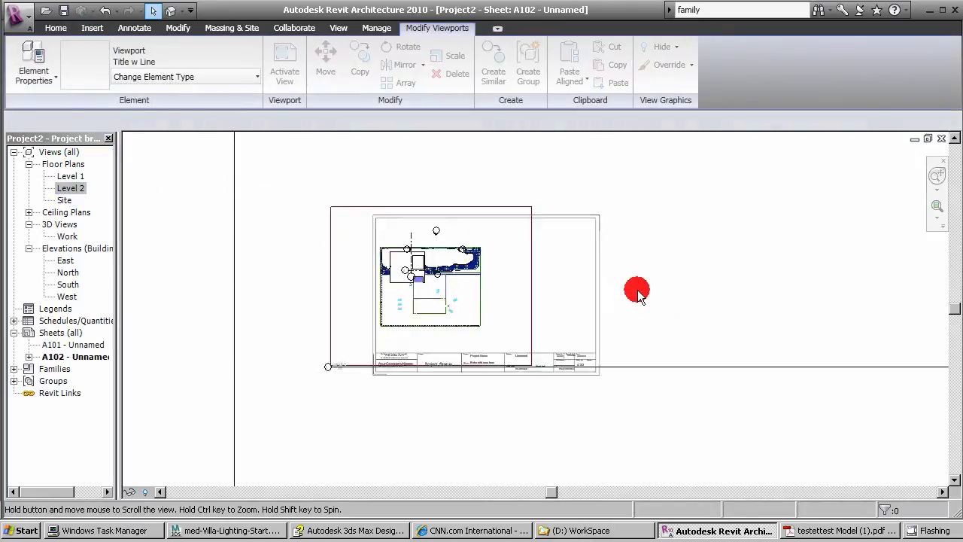
pyautogui.scroll(-3, 677, 292)
pyautogui.click(682, 289)
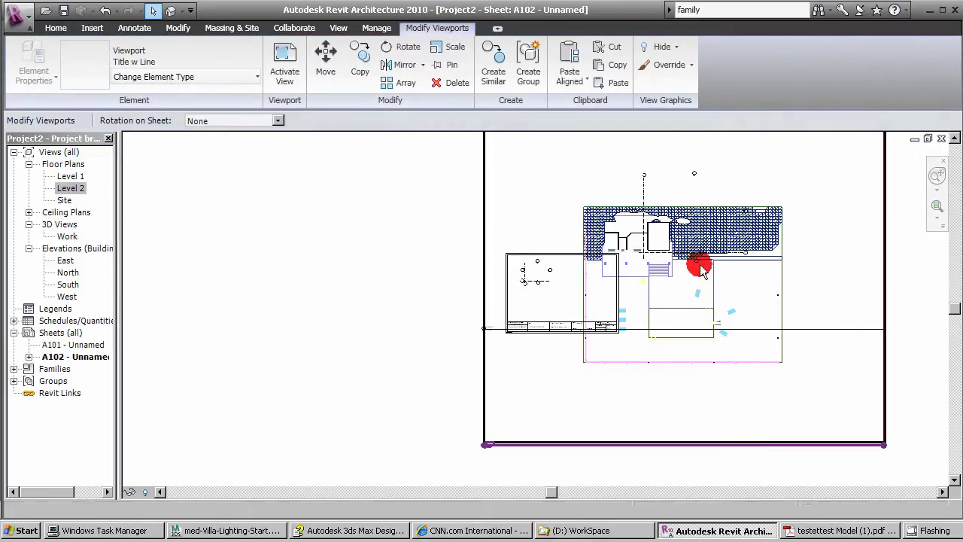
# Set the Level 2 viewport's View Scale to 1 : 200 in Element Properties.
pyautogui.rightClick(702, 255)
pyautogui.click(714, 525)
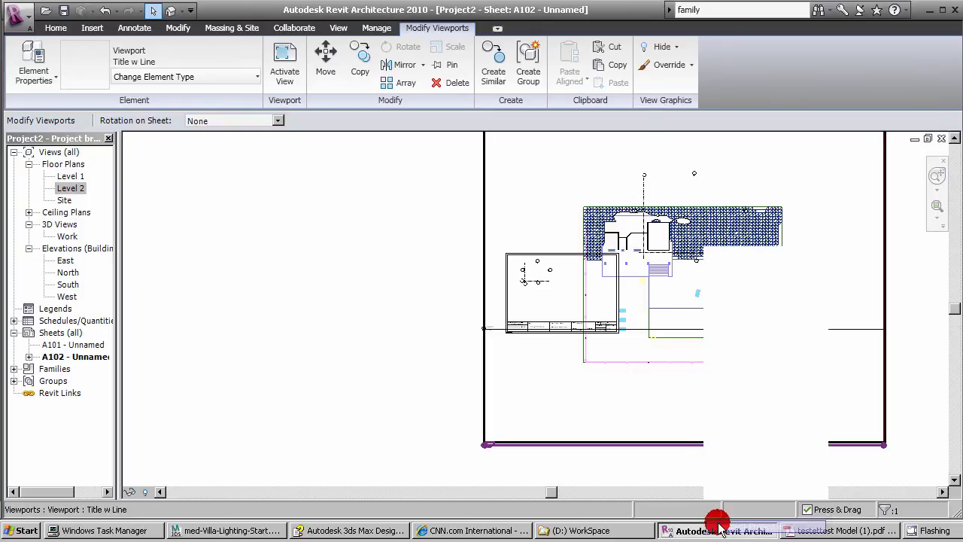
pyautogui.click(617, 166)
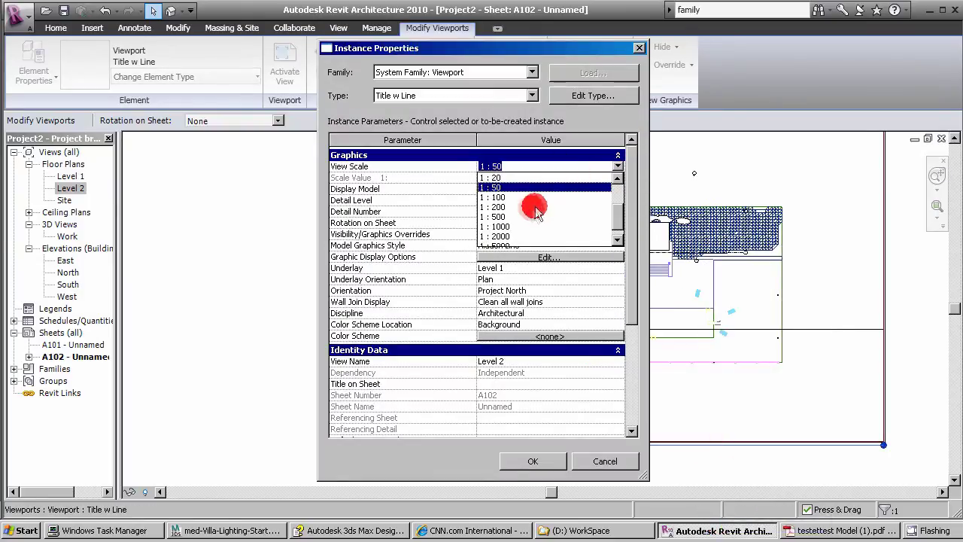
pyautogui.click(500, 199)
pyautogui.click(526, 462)
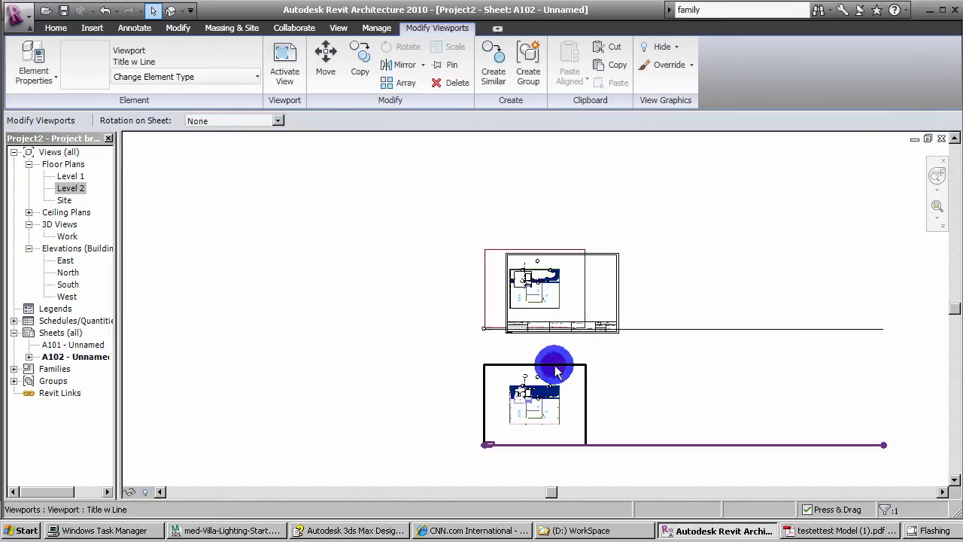
# Position the Level 2 plan beside Level 1 and recentre the sheet in the view.
pyautogui.moveTo(555, 369); pyautogui.dragTo(624, 249)
pyautogui.scroll(2, 602, 295)
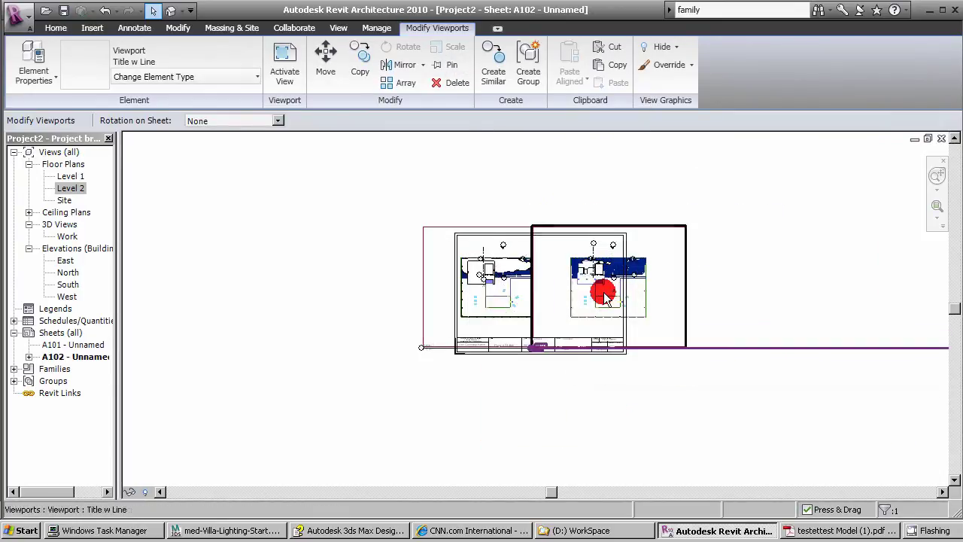
pyautogui.scroll(3, 601, 294)
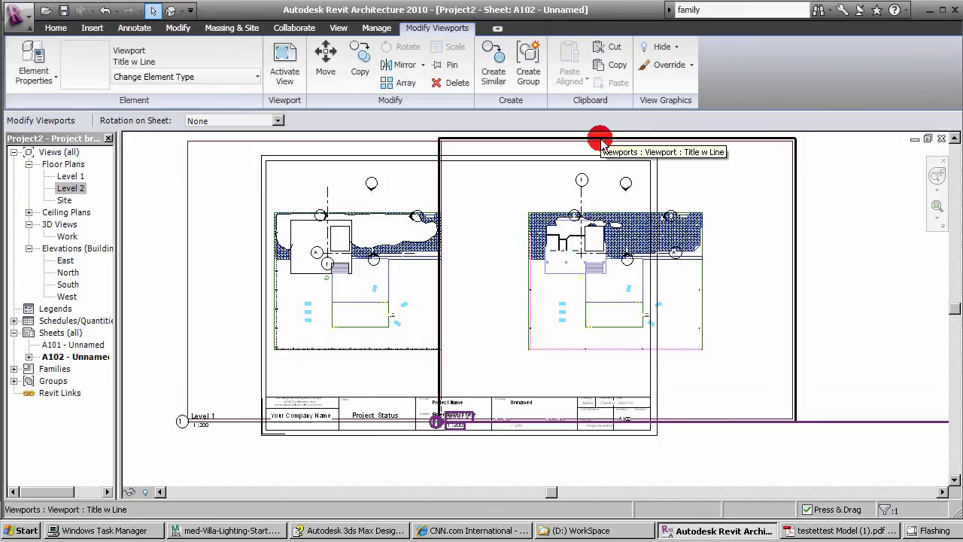
pyautogui.moveTo(600, 144); pyautogui.dragTo(553, 146)
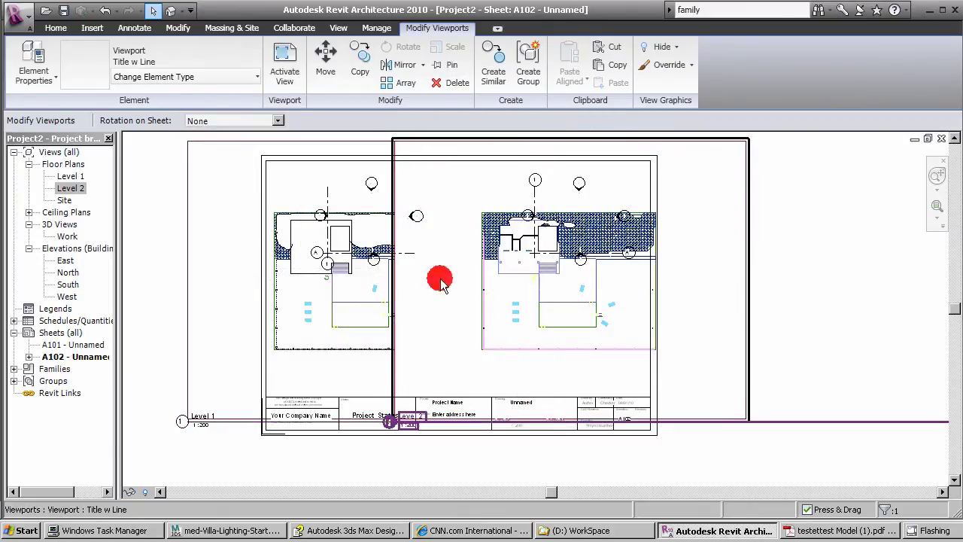
pyautogui.click(831, 264)
pyautogui.moveTo(703, 338); pyautogui.dragTo(768, 333, button='middle')
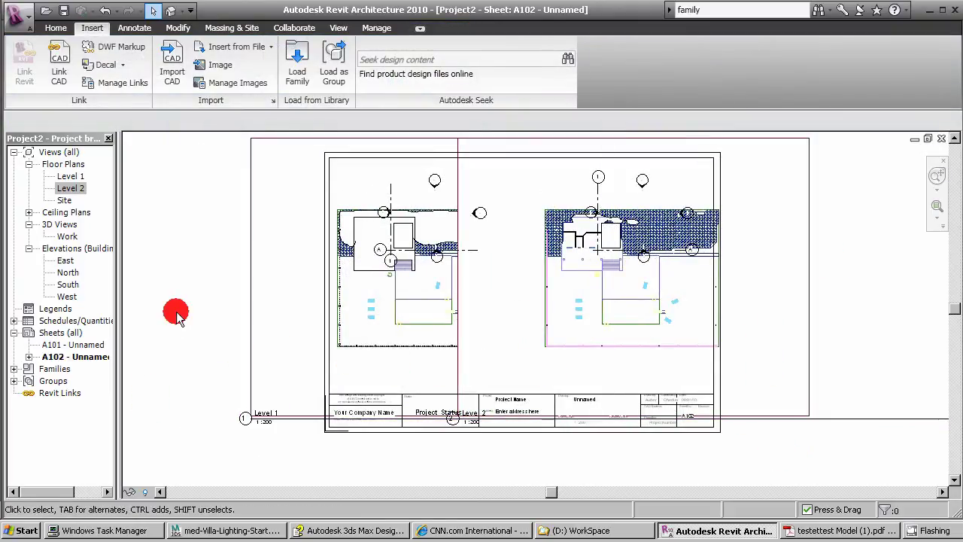
# Open the Print dialog with Ctrl+P and choose Adobe PDF as the printer.
pyautogui.click(24, 29)
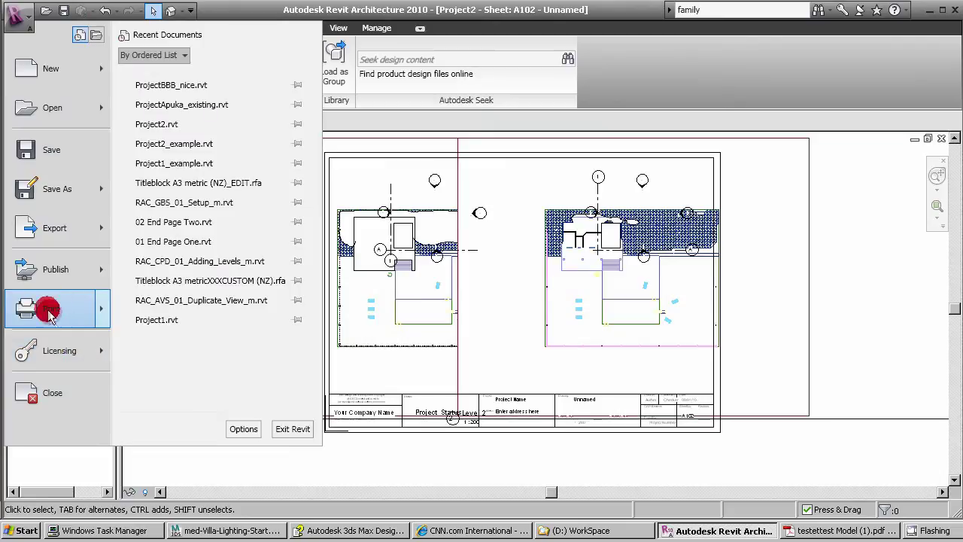
pyautogui.press('Escape')
pyautogui.hotkey('ctrl', 'p')
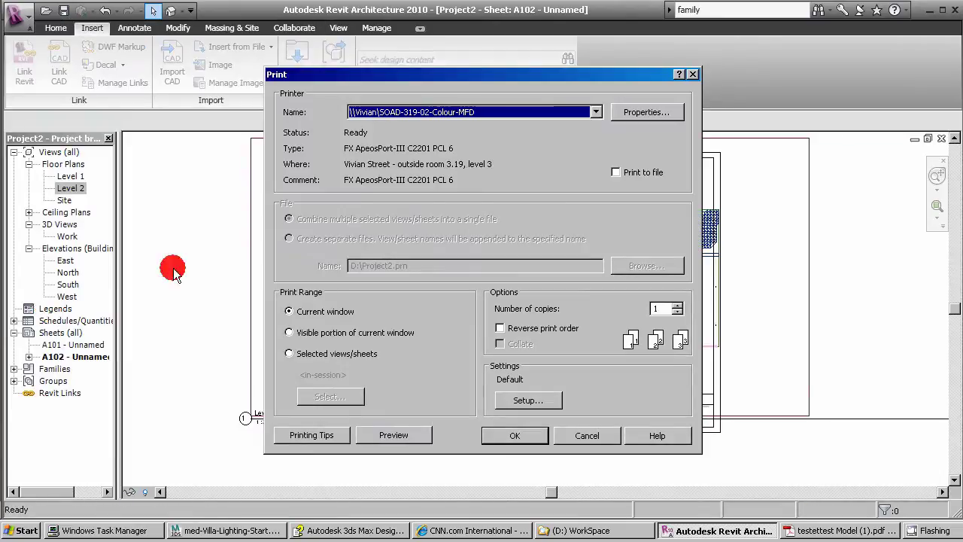
pyautogui.click(594, 113)
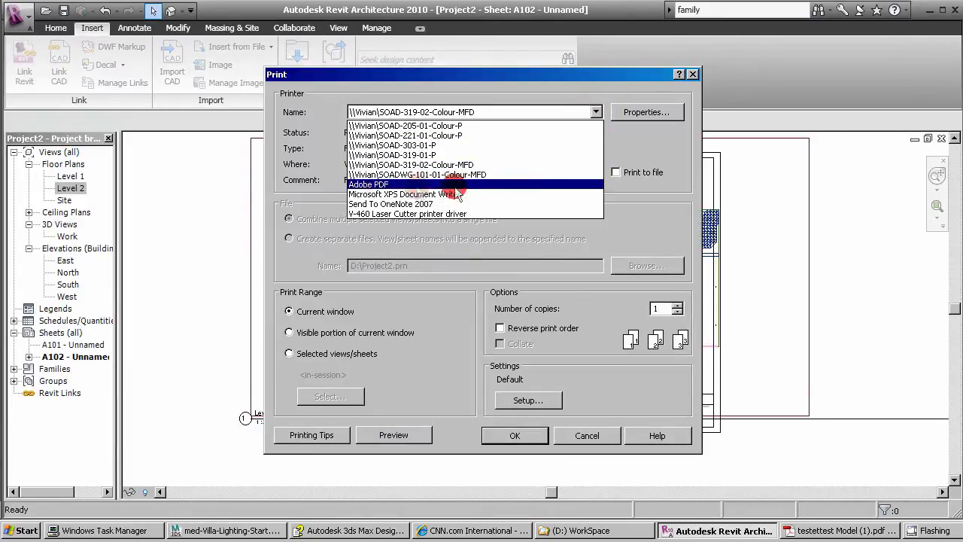
pyautogui.click(378, 187)
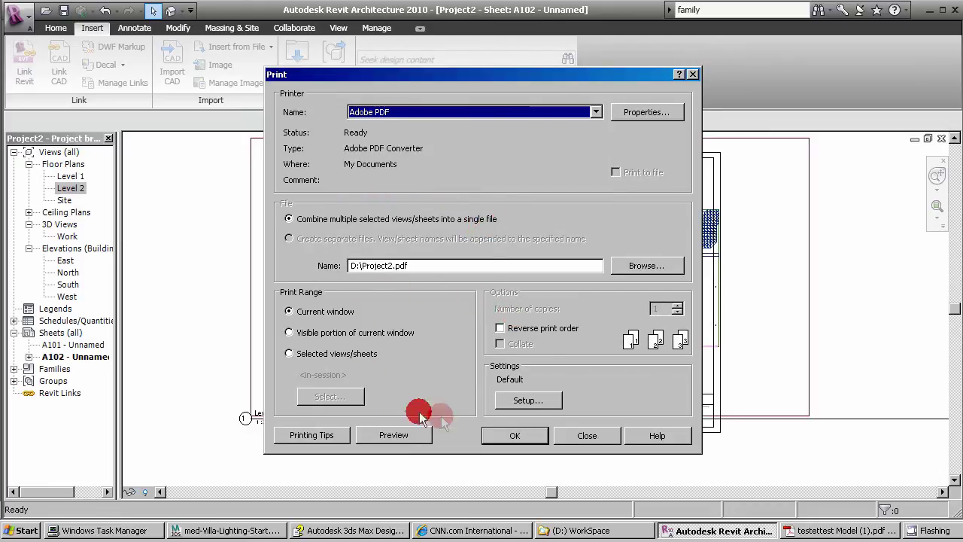
pyautogui.click(540, 401)
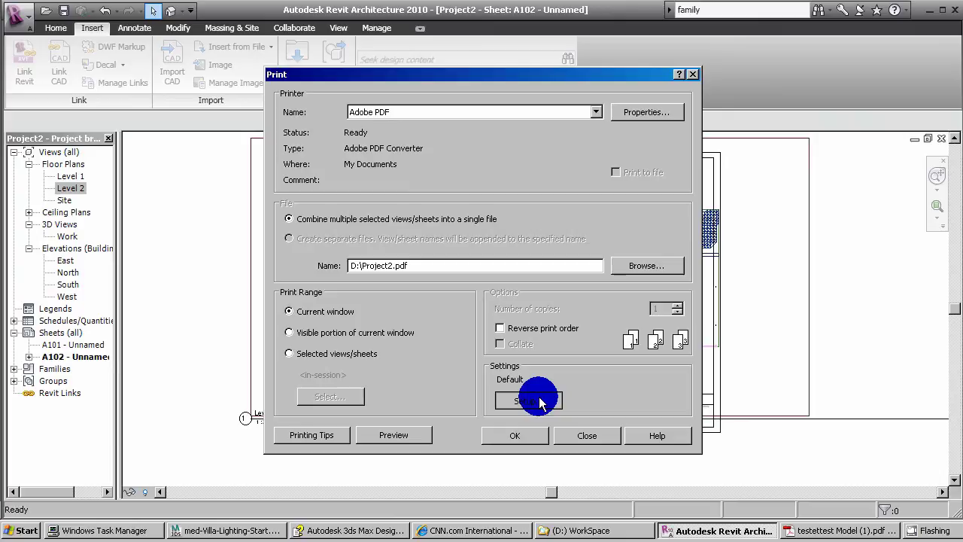
# Limit the print range to sheet A102 only, without saving the selection.
pyautogui.click(338, 351)
pyautogui.click(340, 399)
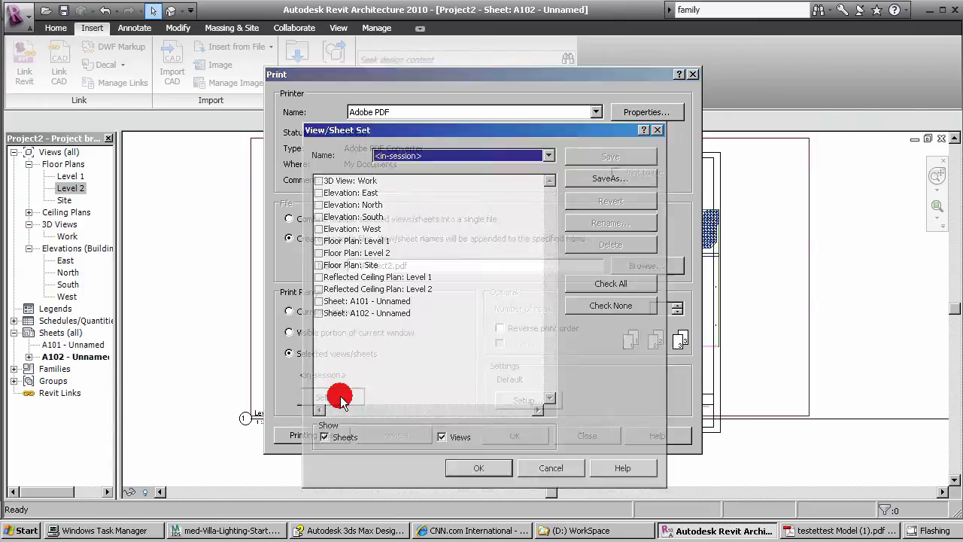
pyautogui.click(318, 313)
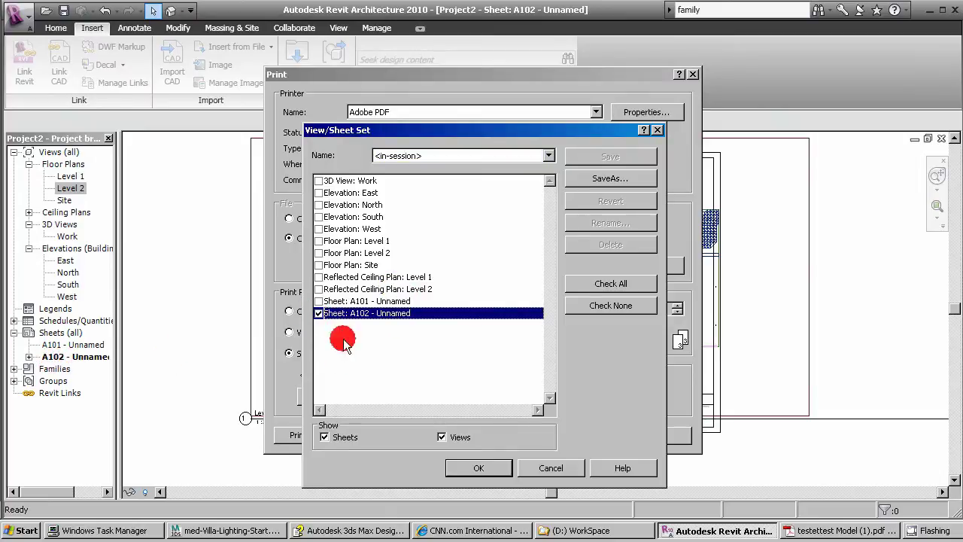
pyautogui.click(479, 467)
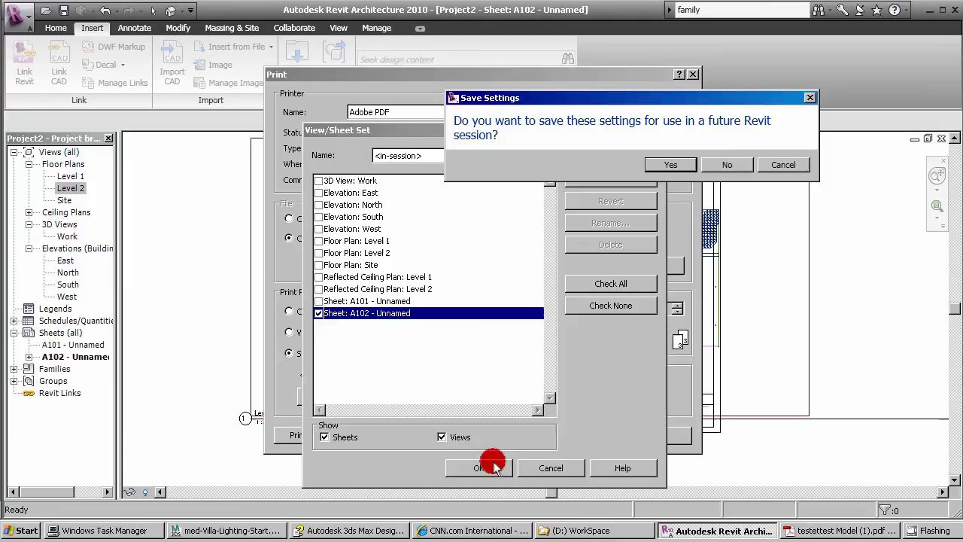
pyautogui.click(735, 171)
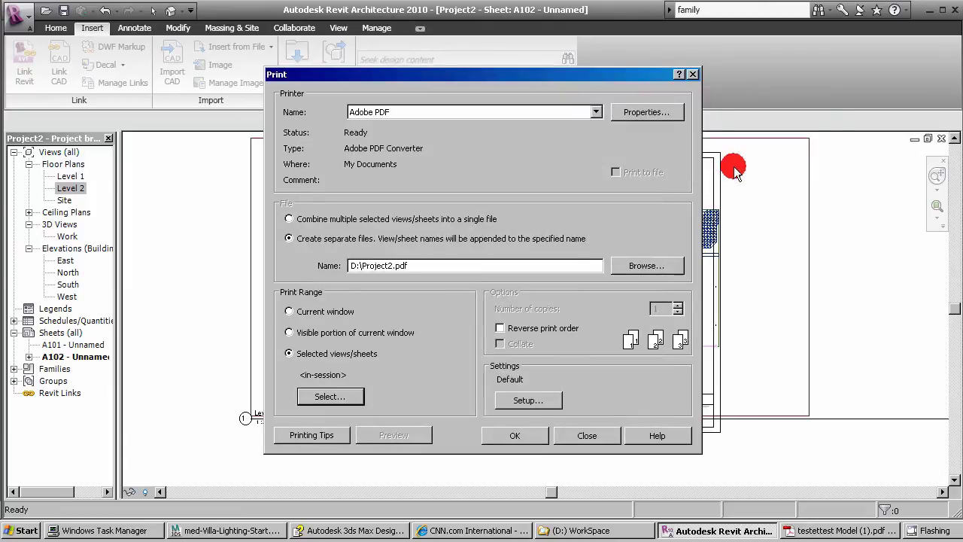
# Set the paper to A3 at 100% zoom, then print and save the PDF under the suggested name.
pyautogui.click(535, 401)
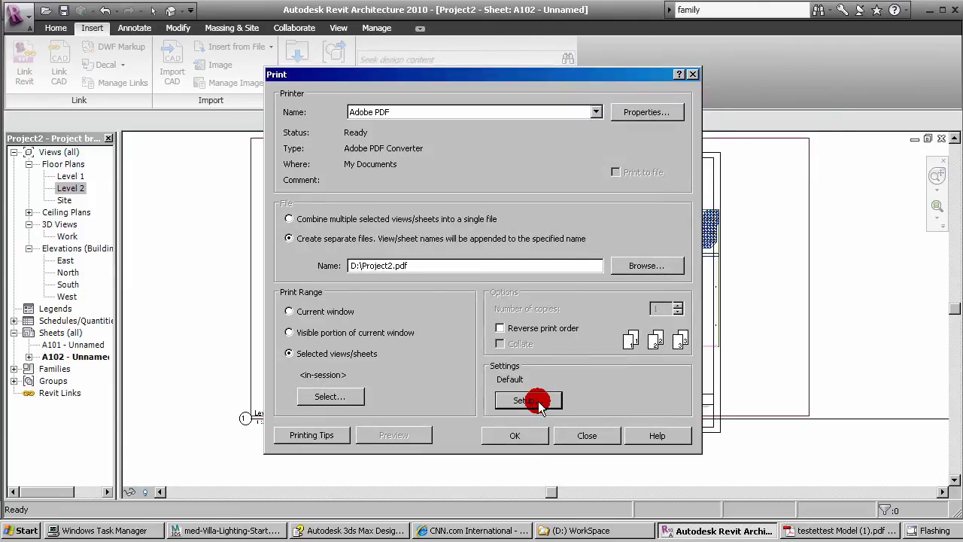
pyautogui.click(442, 151)
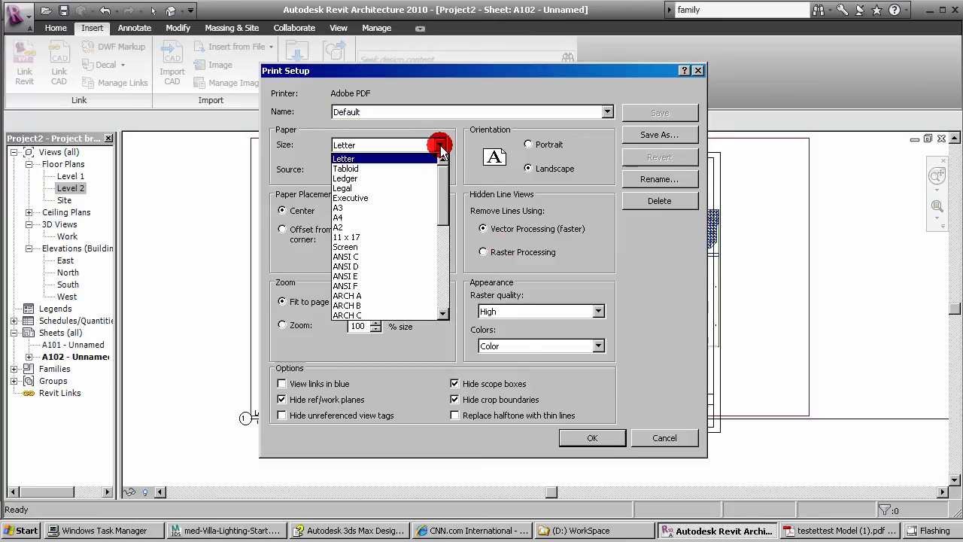
pyautogui.click(383, 209)
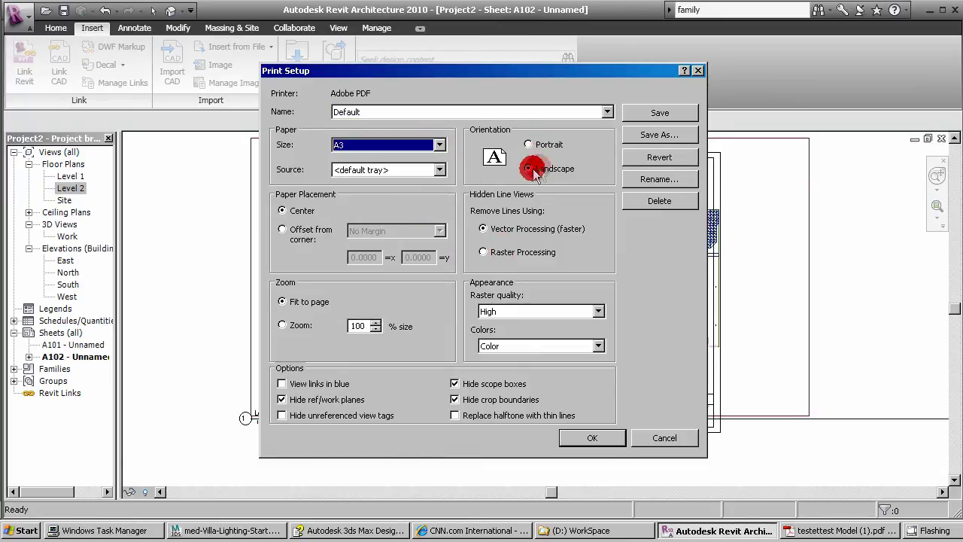
pyautogui.click(282, 325)
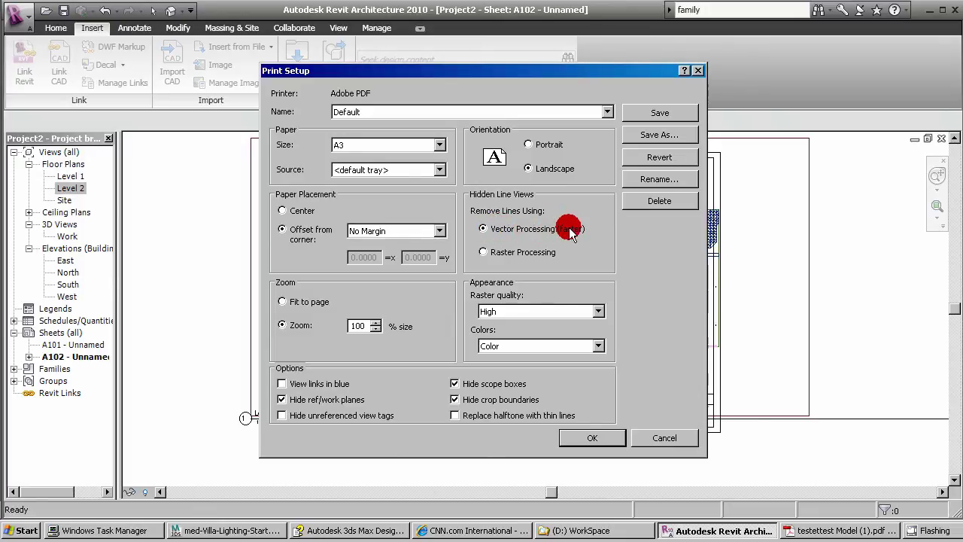
pyautogui.click(582, 439)
pyautogui.click(523, 435)
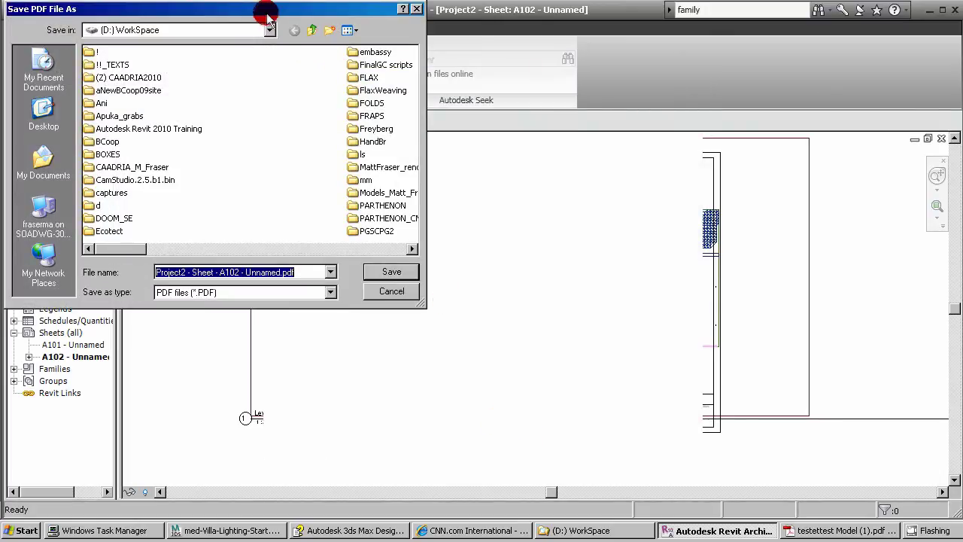
pyautogui.moveTo(258, 17); pyautogui.dragTo(318, 57)
pyautogui.click(444, 314)
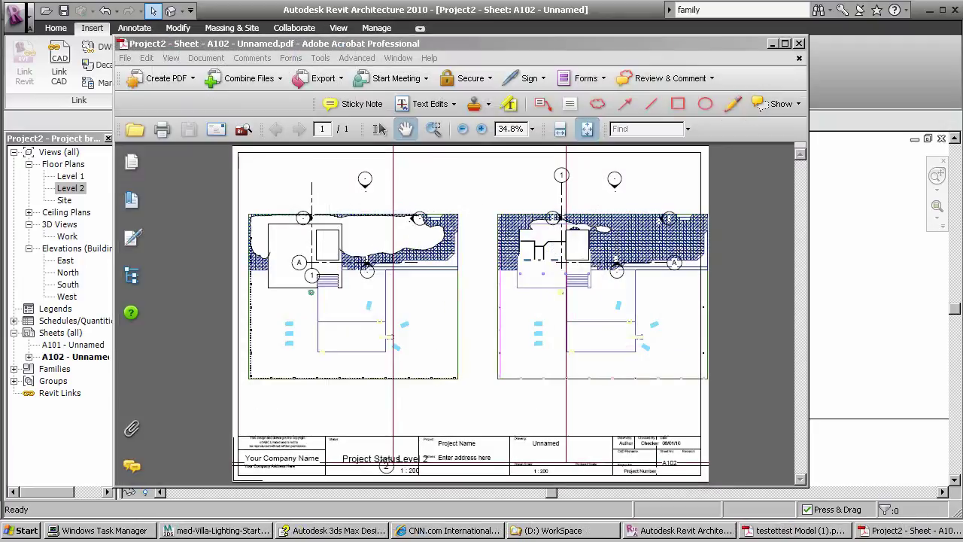
# Zoom the A102 PDF to 100% in Acrobat, pan across it, then minimize Acrobat.
pyautogui.moveTo(639, 50); pyautogui.dragTo(641, 44)
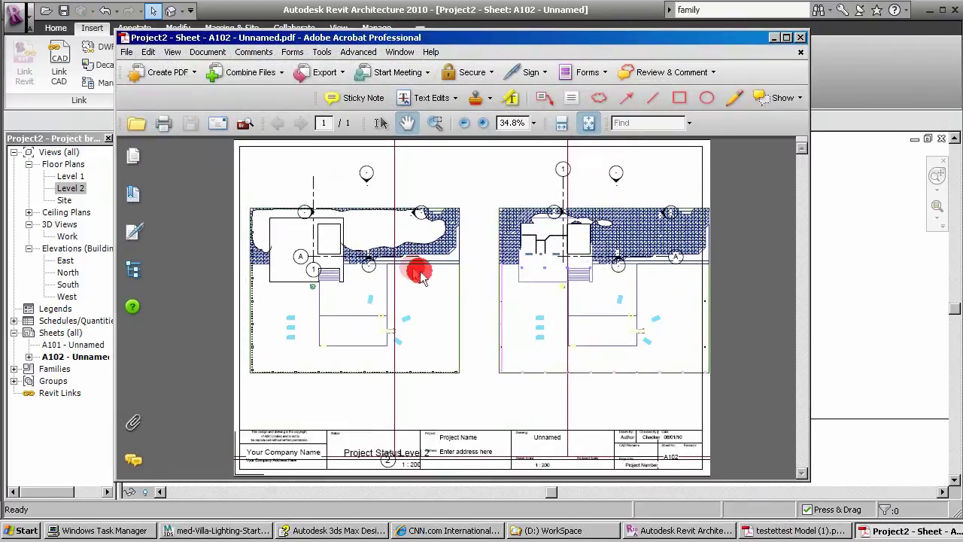
pyautogui.click(483, 123)
pyautogui.click(483, 123)
pyautogui.click(483, 122)
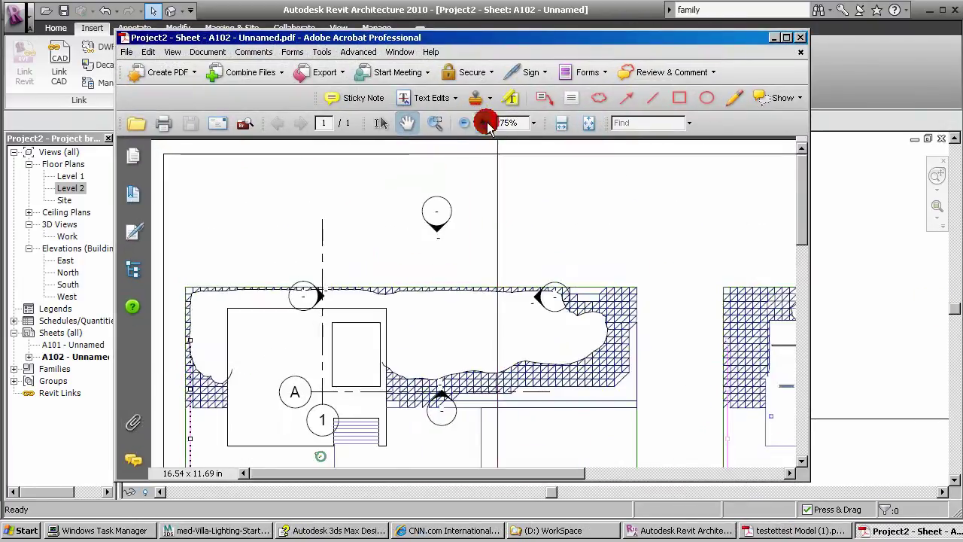
pyautogui.click(483, 122)
pyautogui.moveTo(617, 304)
pyautogui.mouseDown()
pyautogui.moveTo(624, 276)
pyautogui.moveTo(527, 350)
pyautogui.mouseUp()
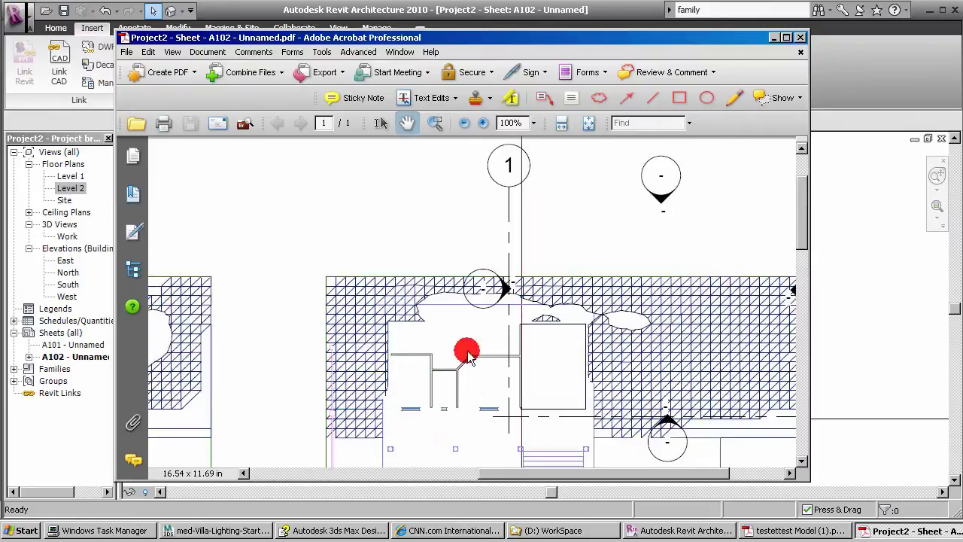
pyautogui.click(775, 40)
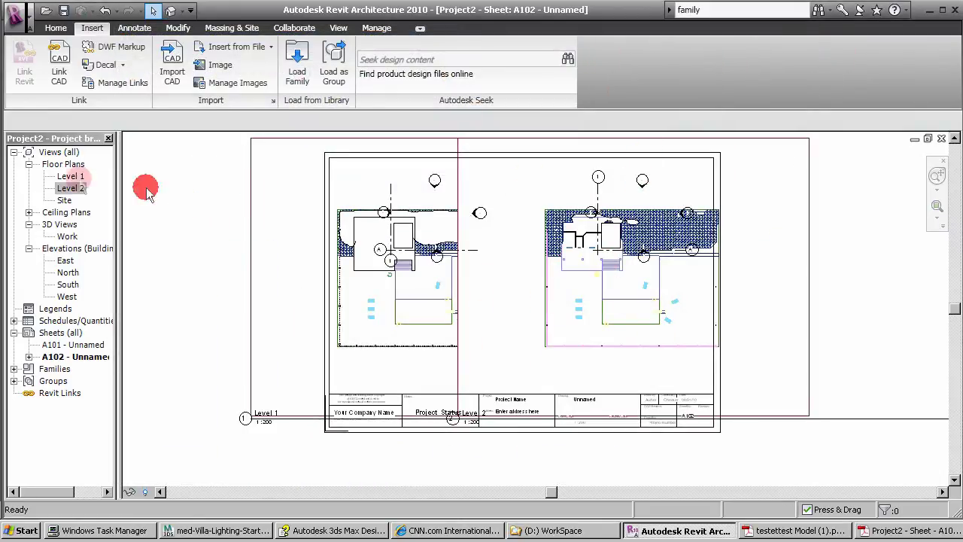
# Open the Level 1 plan, delete the North elevation marker, and zoom to fit.
pyautogui.doubleClick(76, 183)
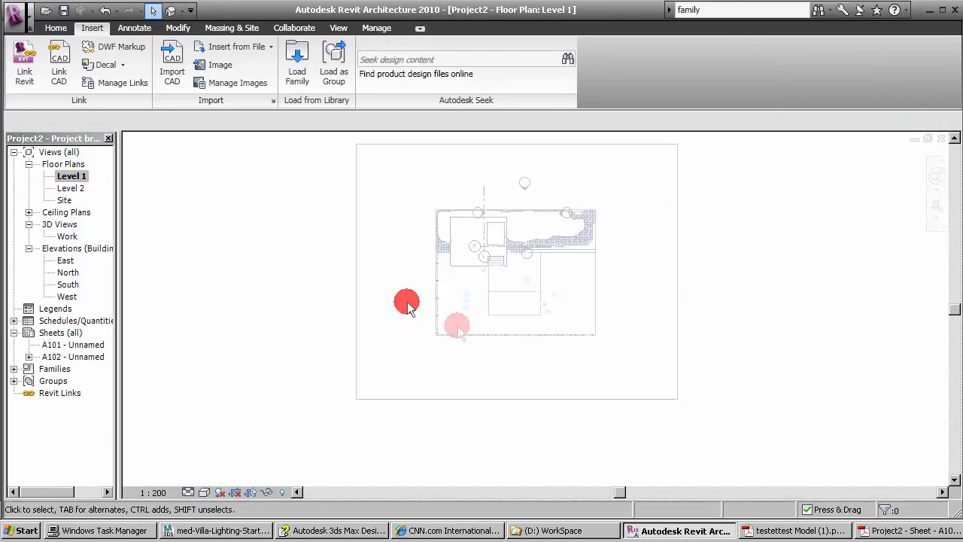
pyautogui.click(483, 190)
pyautogui.click(526, 209)
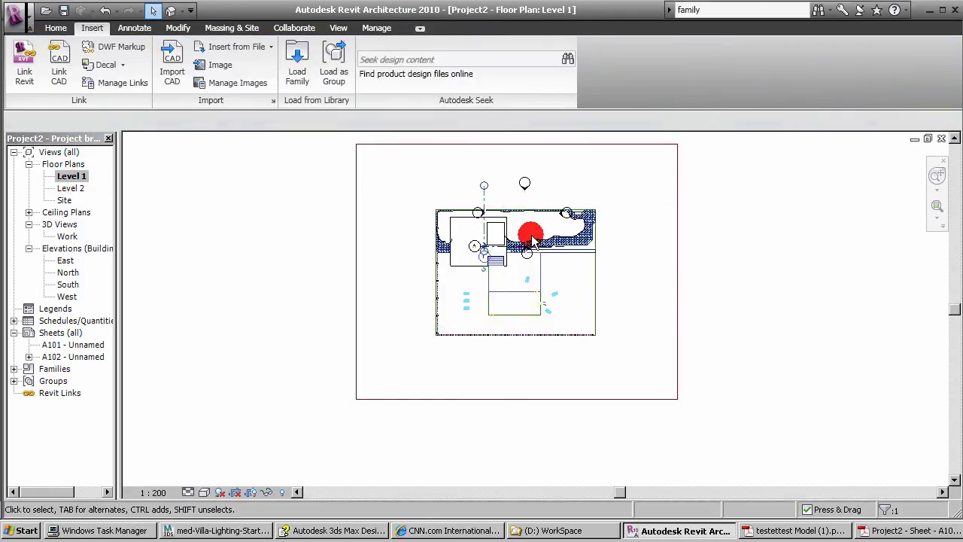
pyautogui.click(529, 200)
pyautogui.press('Delete')
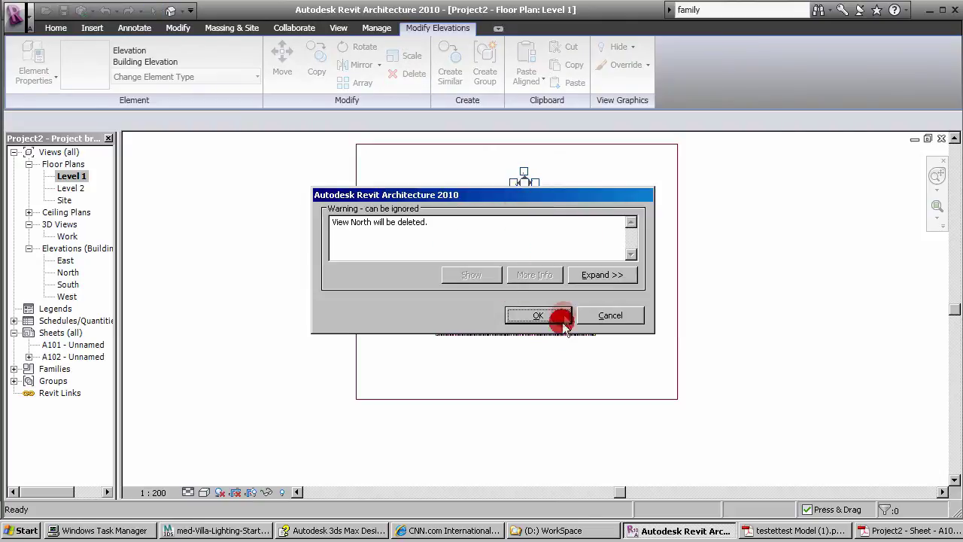
pyautogui.click(557, 319)
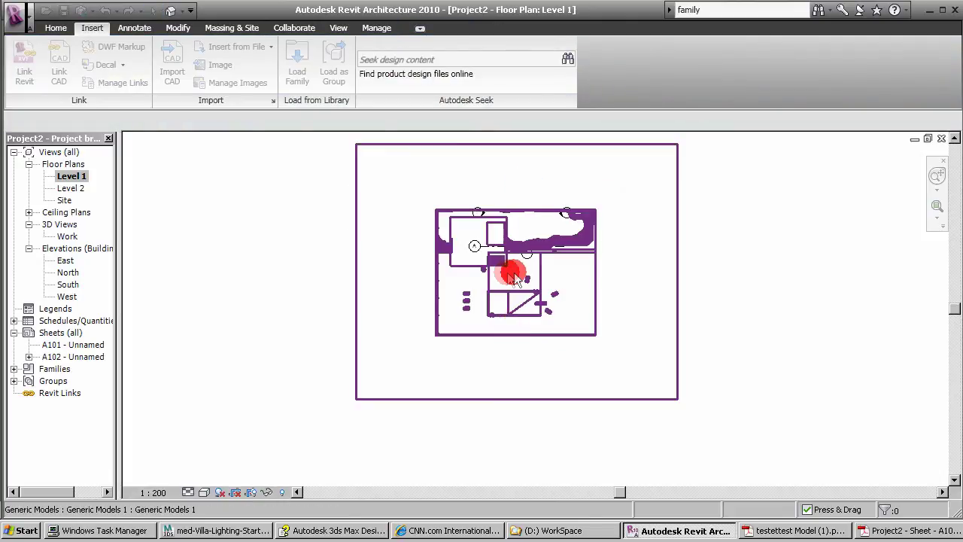
pyautogui.press('z')
pyautogui.press('f')
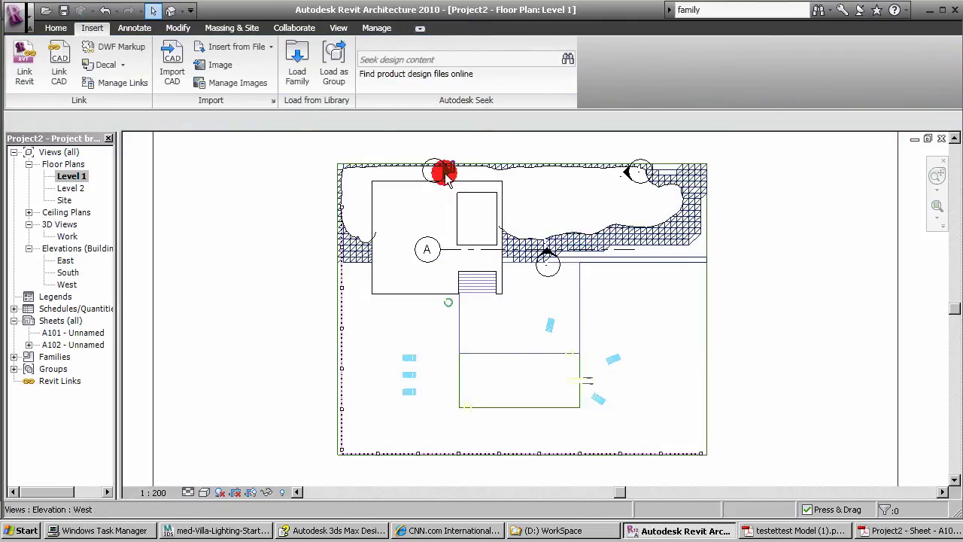
# Delete the West, East and South elevation markers, confirming each warning.
pyautogui.click(447, 174)
pyautogui.press('Delete')
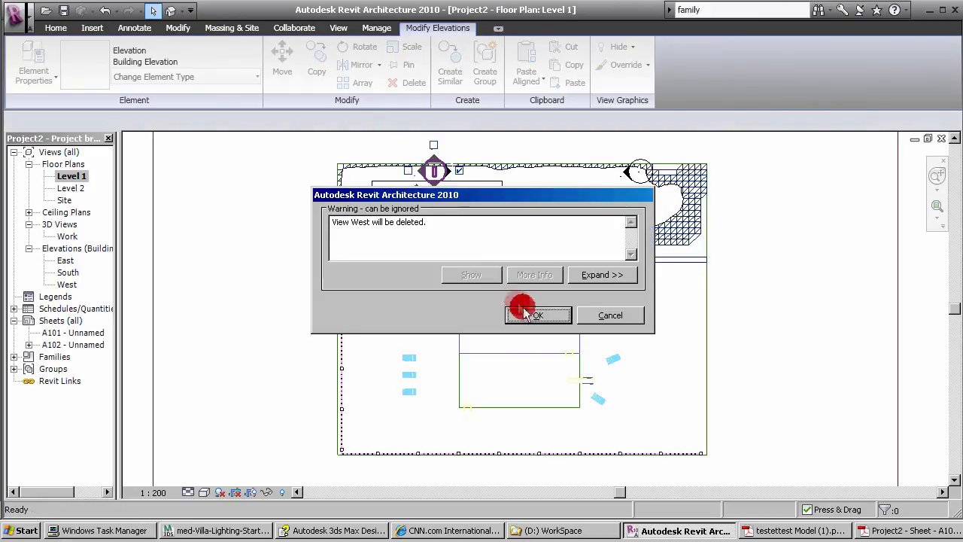
pyautogui.click(530, 313)
pyautogui.click(638, 174)
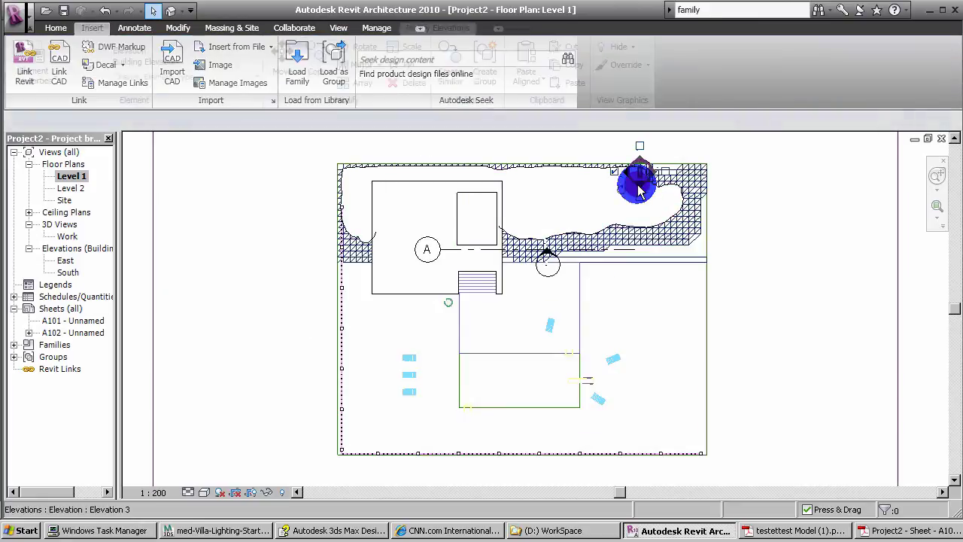
pyautogui.press('Delete')
pyautogui.click(557, 314)
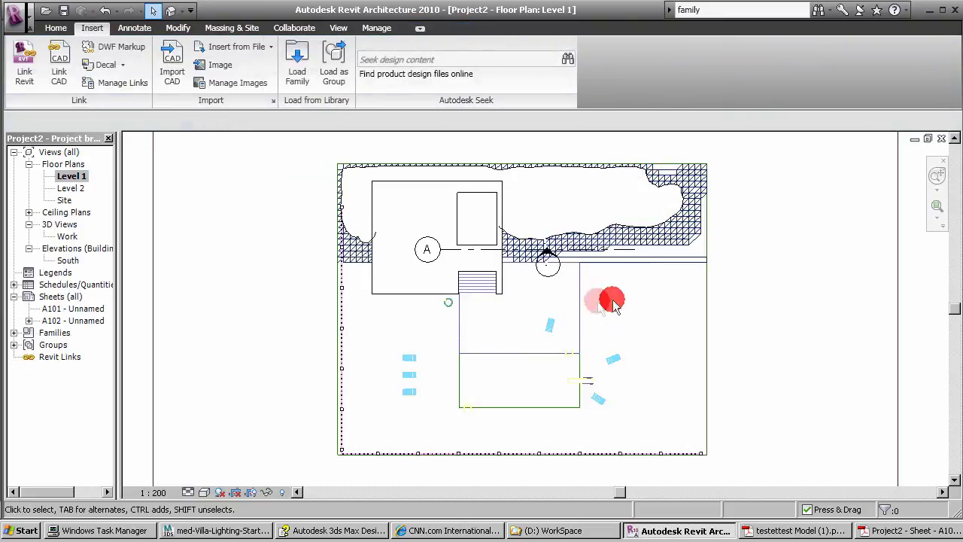
pyautogui.click(547, 279)
pyautogui.press('Delete')
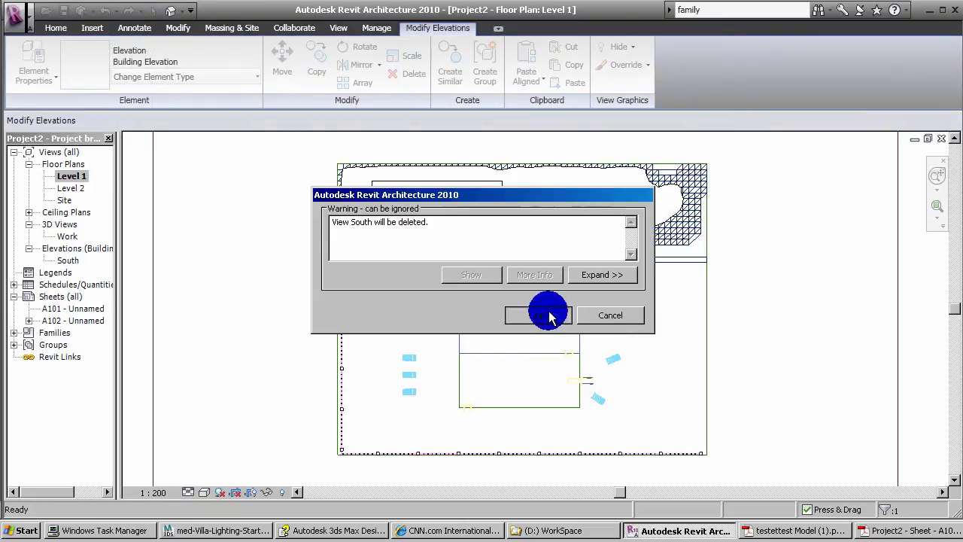
pyautogui.click(548, 316)
# Clear the selection and reopen sheet A102 to check both viewports.
pyautogui.click(451, 248)
pyautogui.click(799, 282)
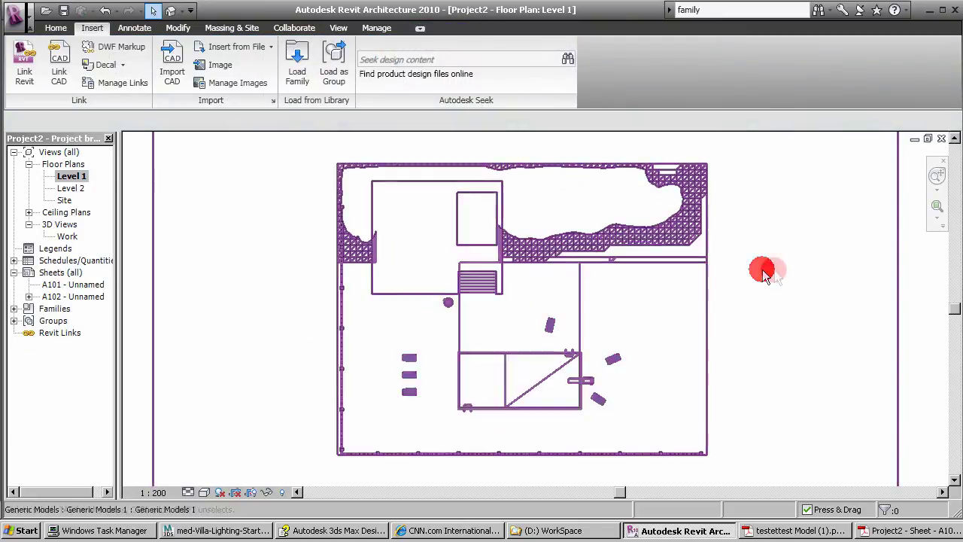
pyautogui.doubleClick(62, 299)
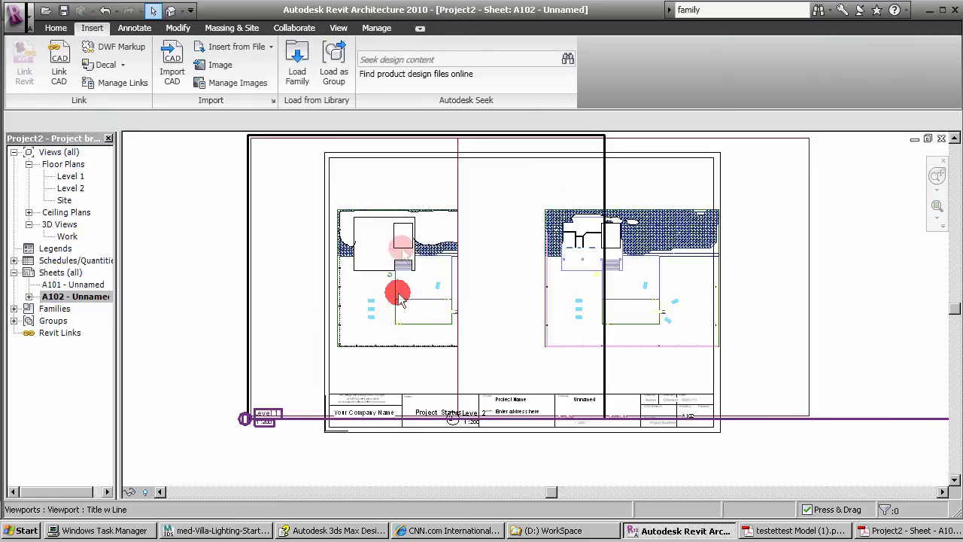
pyautogui.click(186, 219)
pyautogui.click(673, 225)
pyautogui.click(932, 445)
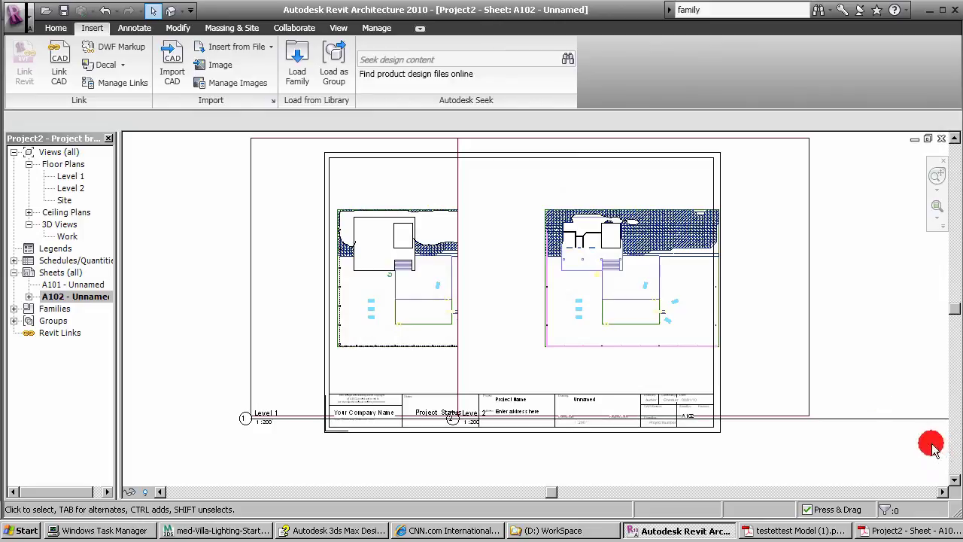